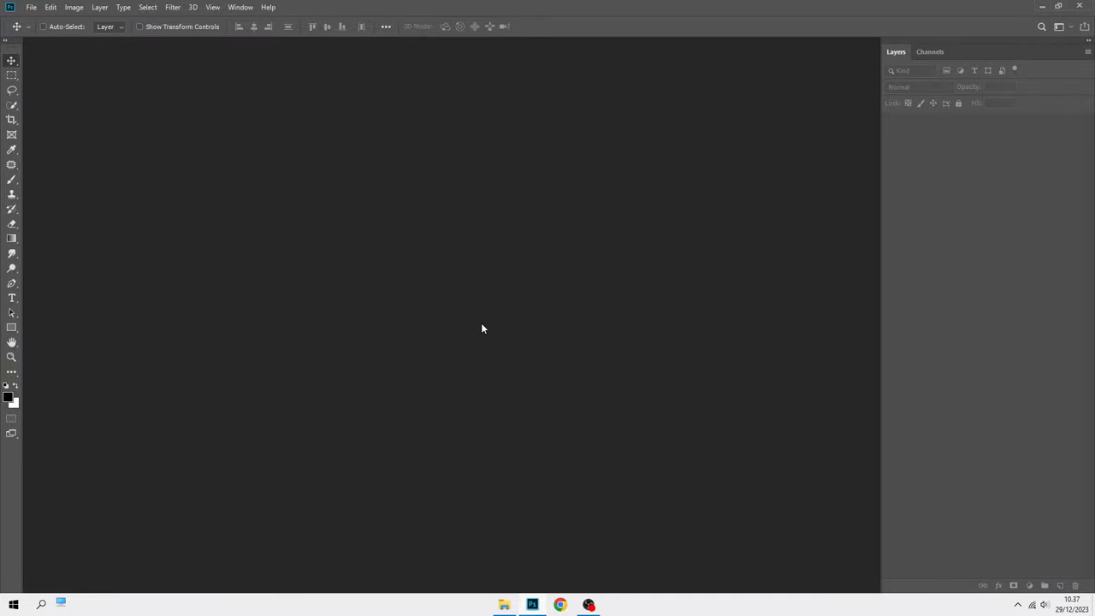
# - Create a new 3000 × 2000 px document
pyautogui.click(31, 7)
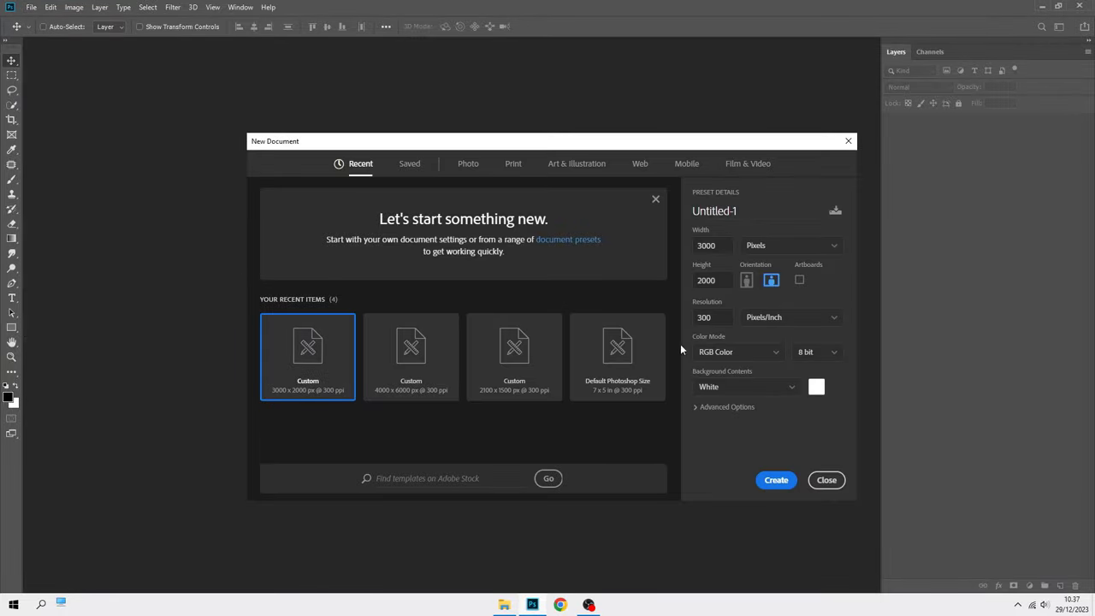
pyautogui.click(724, 282)
pyautogui.click(780, 482)
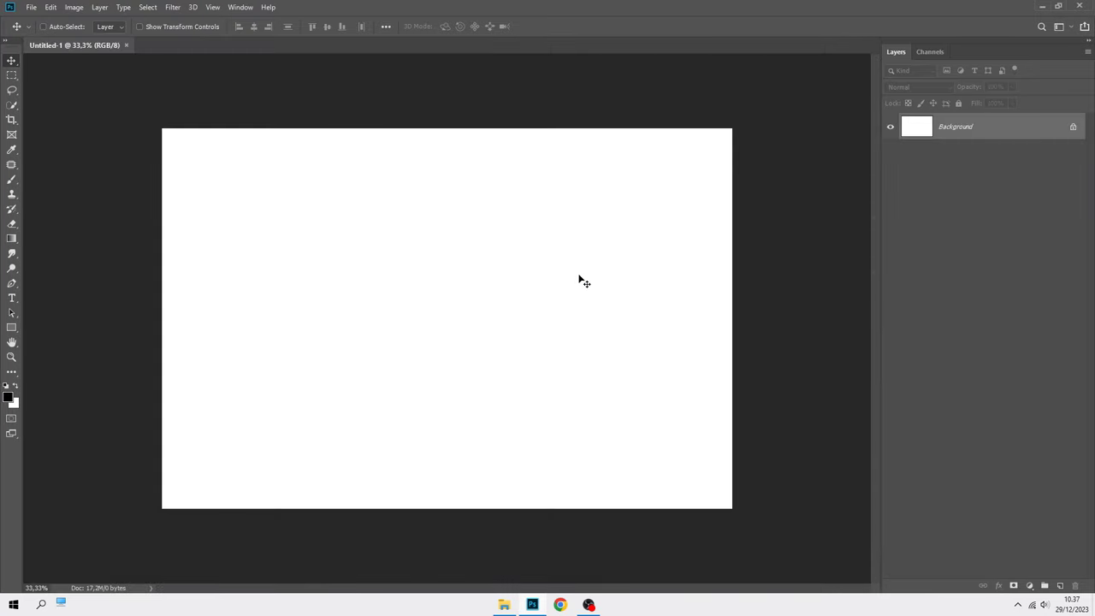
pyautogui.scroll(2, 579, 280)
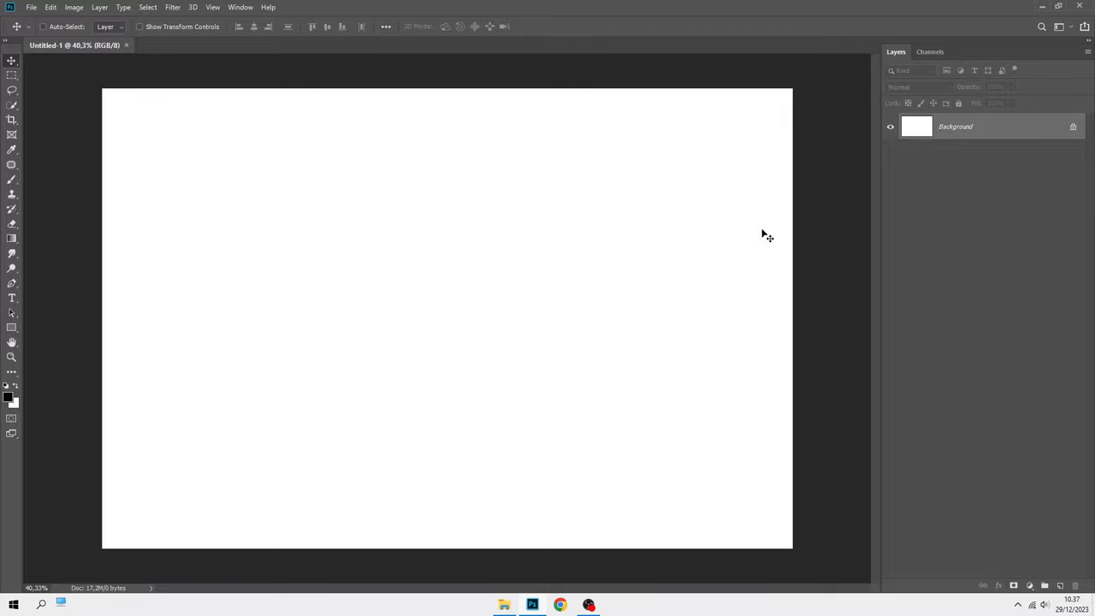
# - Add a Solid Color fill layer in dark grey #383838
pyautogui.click(1029, 586)
pyautogui.click(1031, 389)
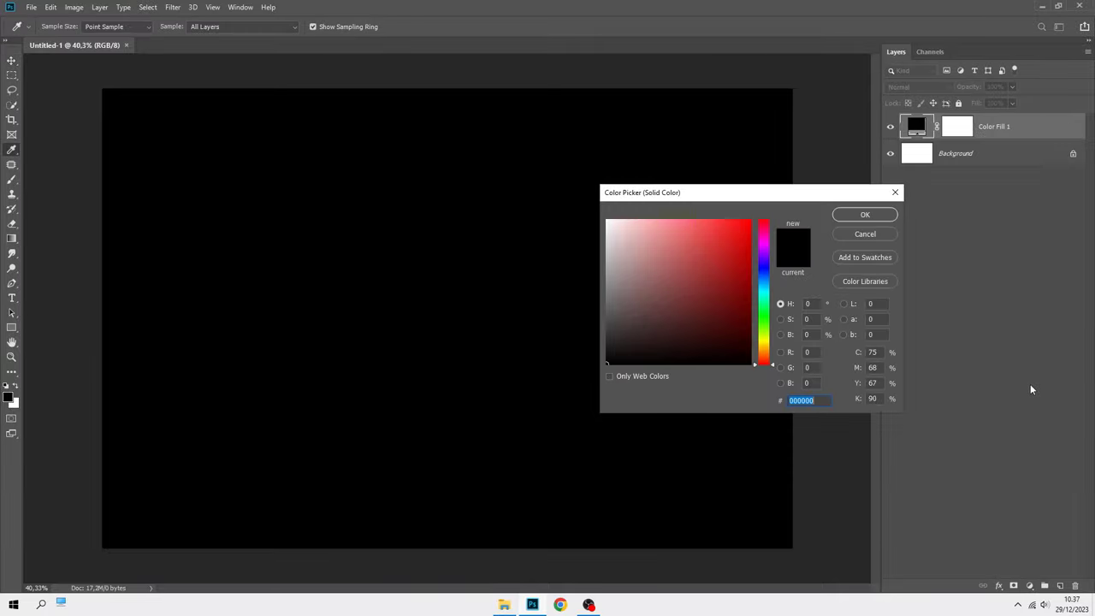
pyautogui.write('3')
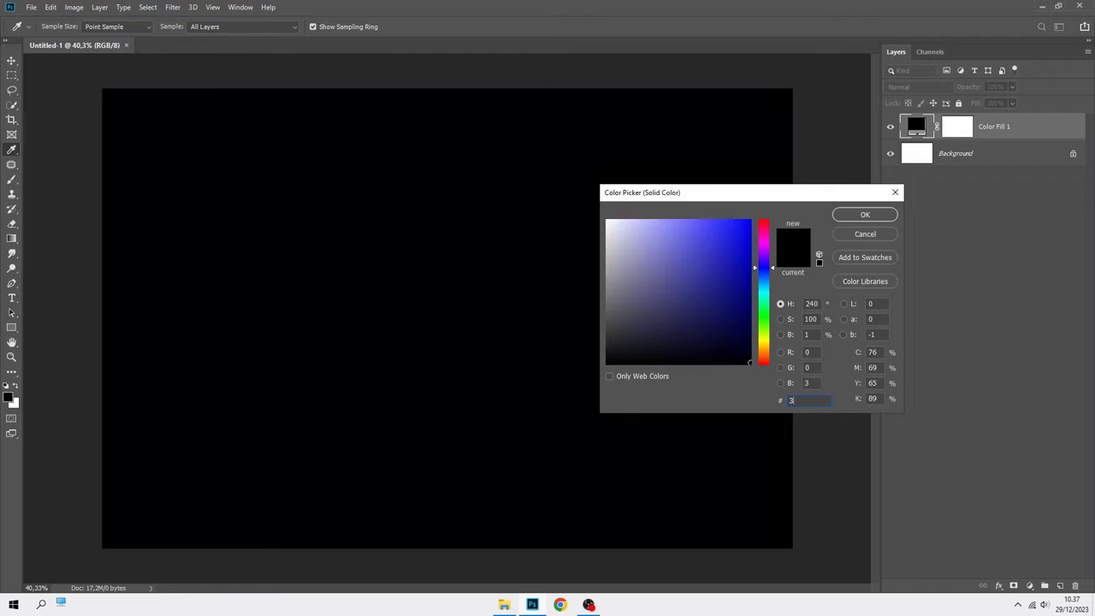
pyautogui.write('83838')
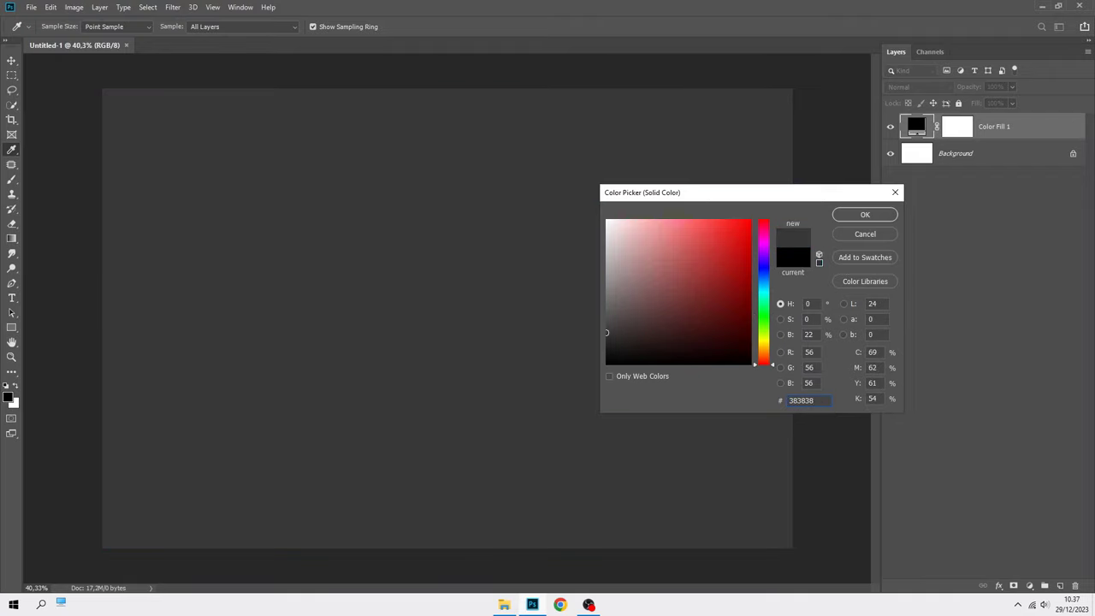
pyautogui.click(865, 214)
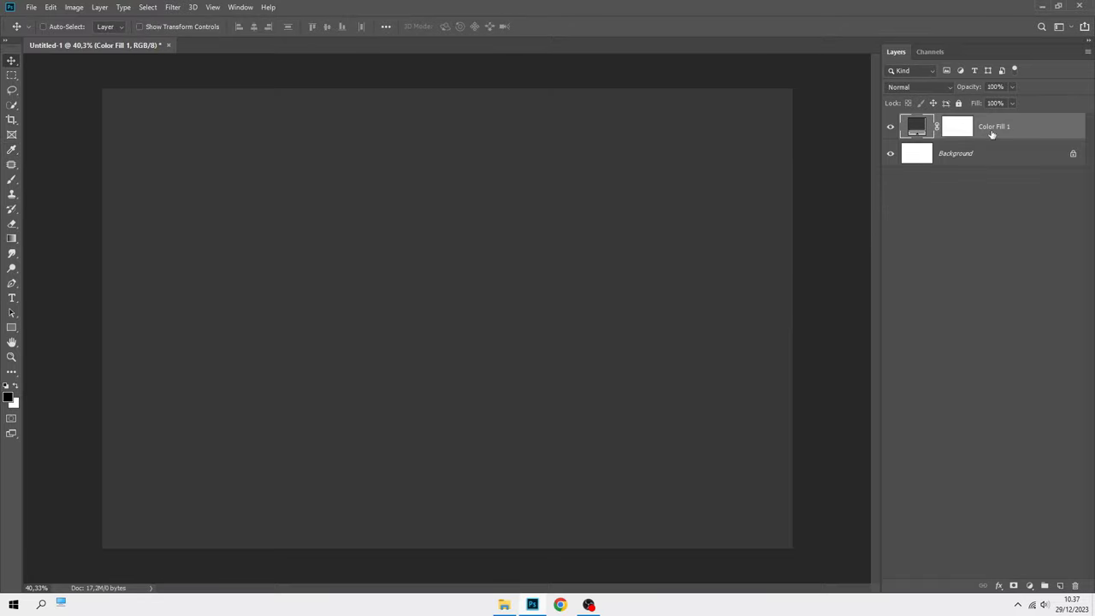
# - Place the dandelion hill image and move it down to the canvas bottom
pyautogui.hotkey('alt', 'Tab')
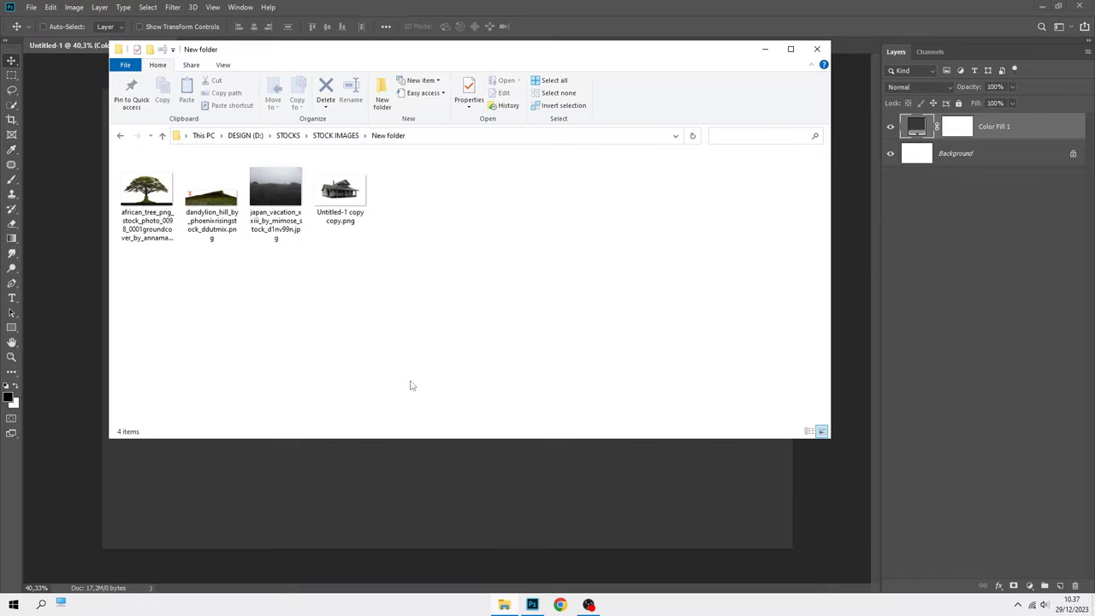
pyautogui.moveTo(214, 193); pyautogui.dragTo(330, 484)
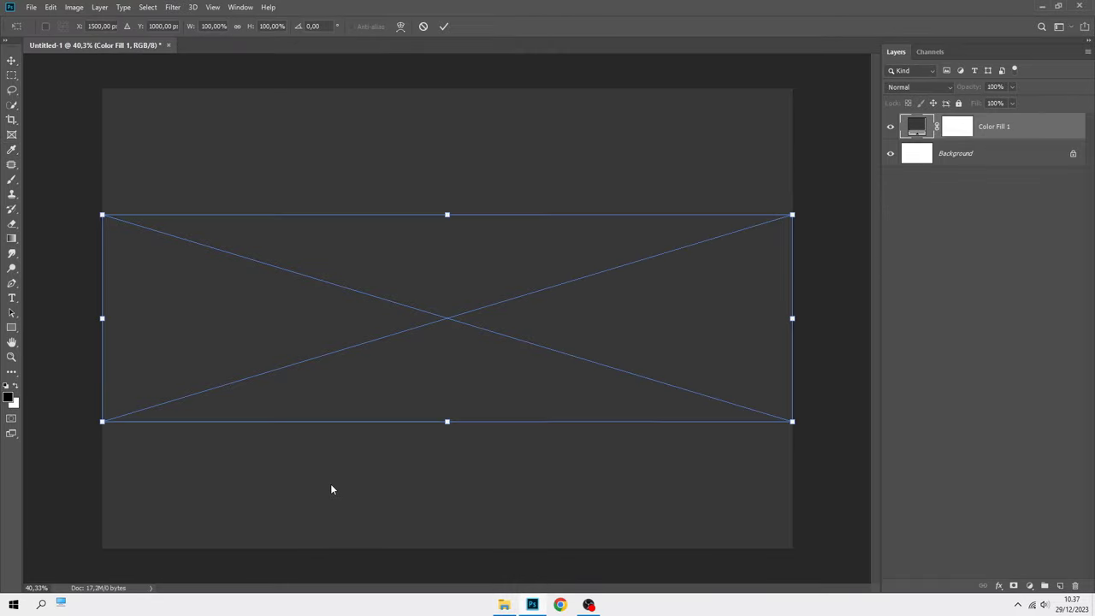
pyautogui.moveTo(432, 271); pyautogui.dragTo(436, 400)
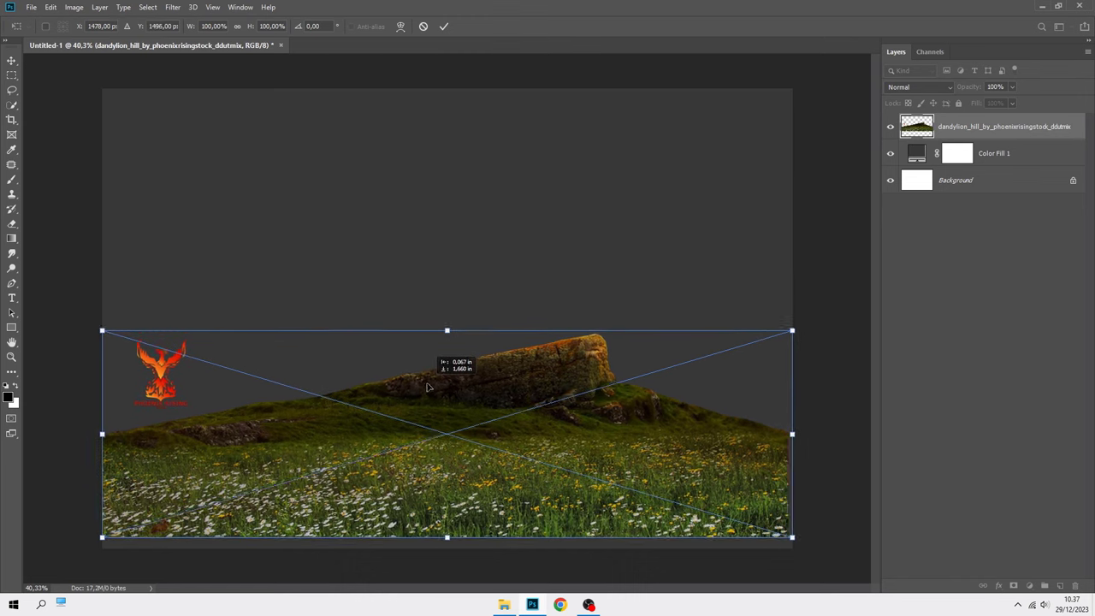
pyautogui.press('Return')
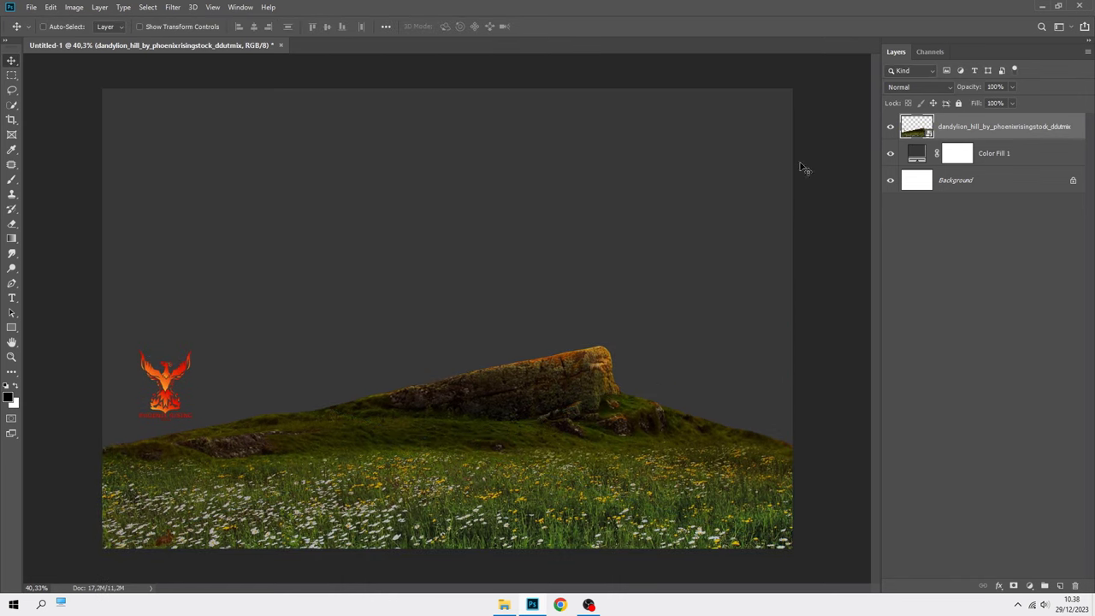
# - Add a layer mask to the hill and set up a soft black brush
pyautogui.click(1013, 586)
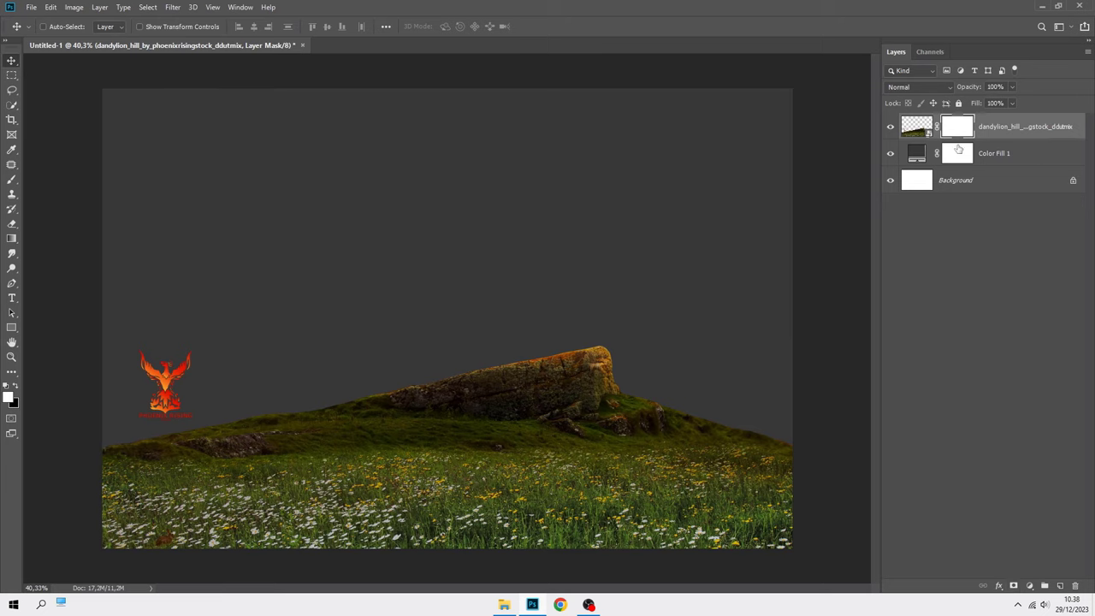
pyautogui.click(16, 183)
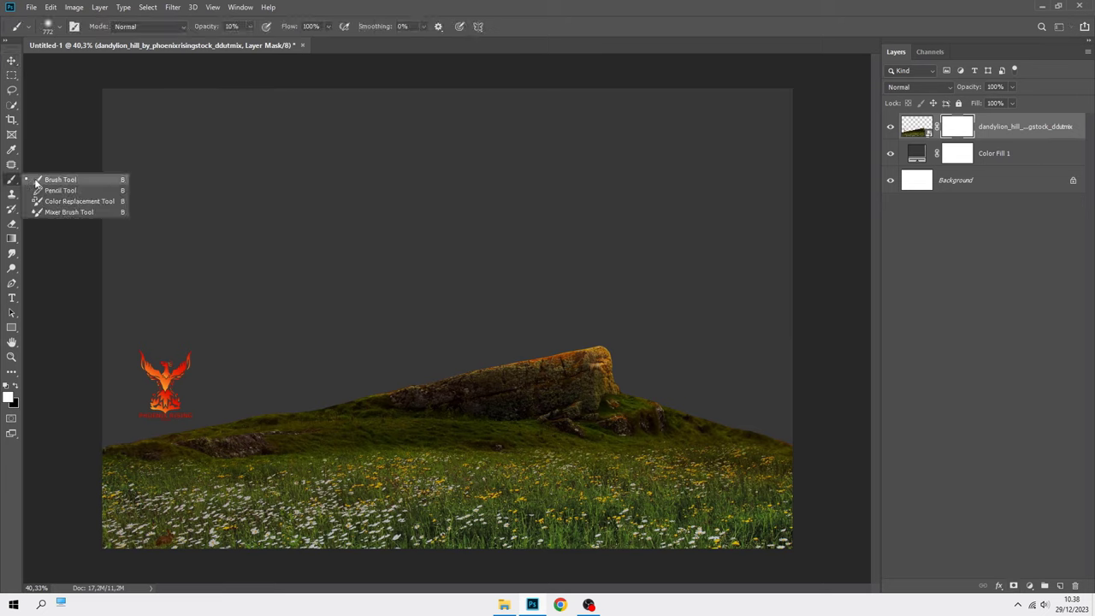
pyautogui.click(15, 387)
pyautogui.rightClick(295, 251)
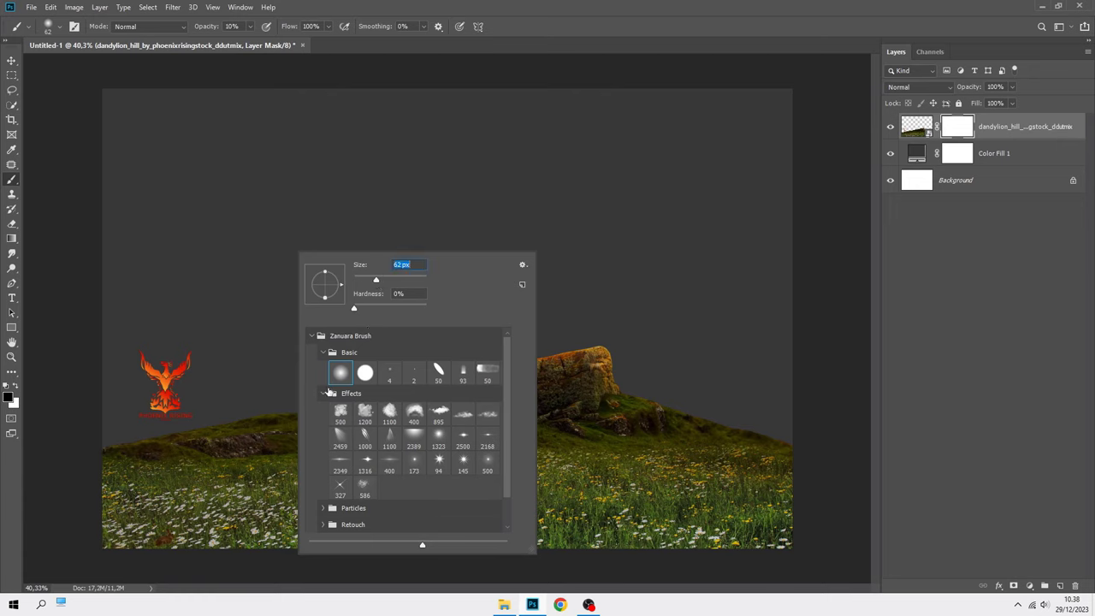
pyautogui.click(250, 26)
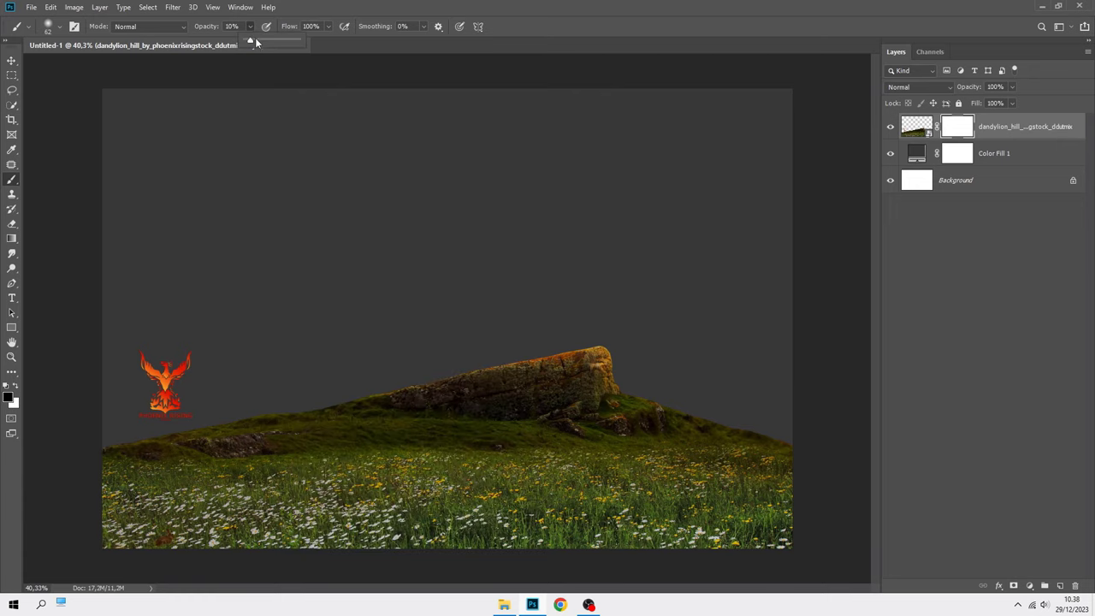
pyautogui.press('z')
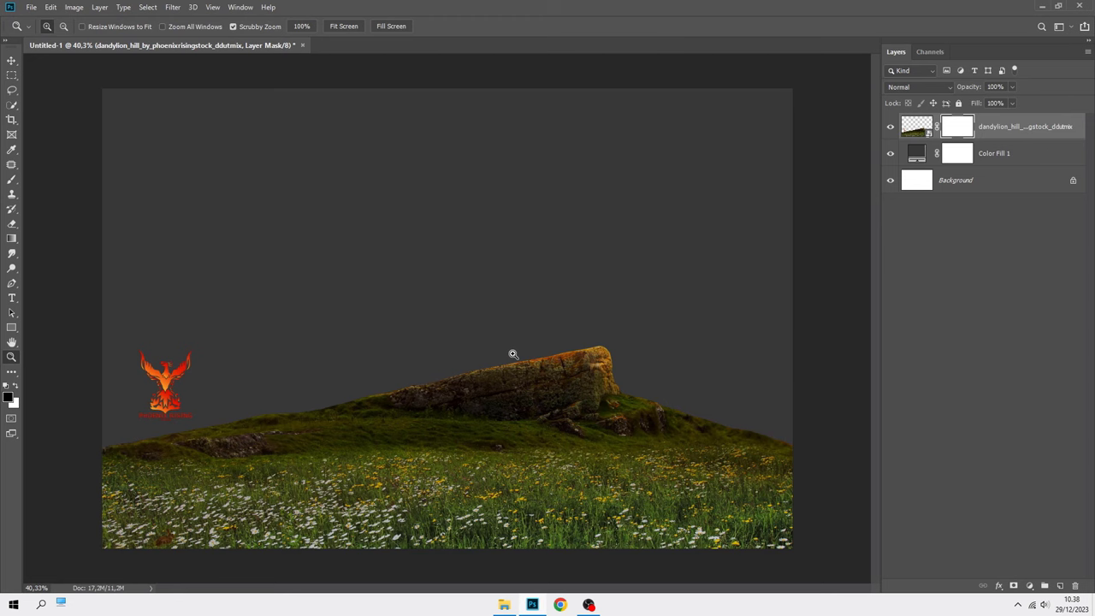
pyautogui.press('b')
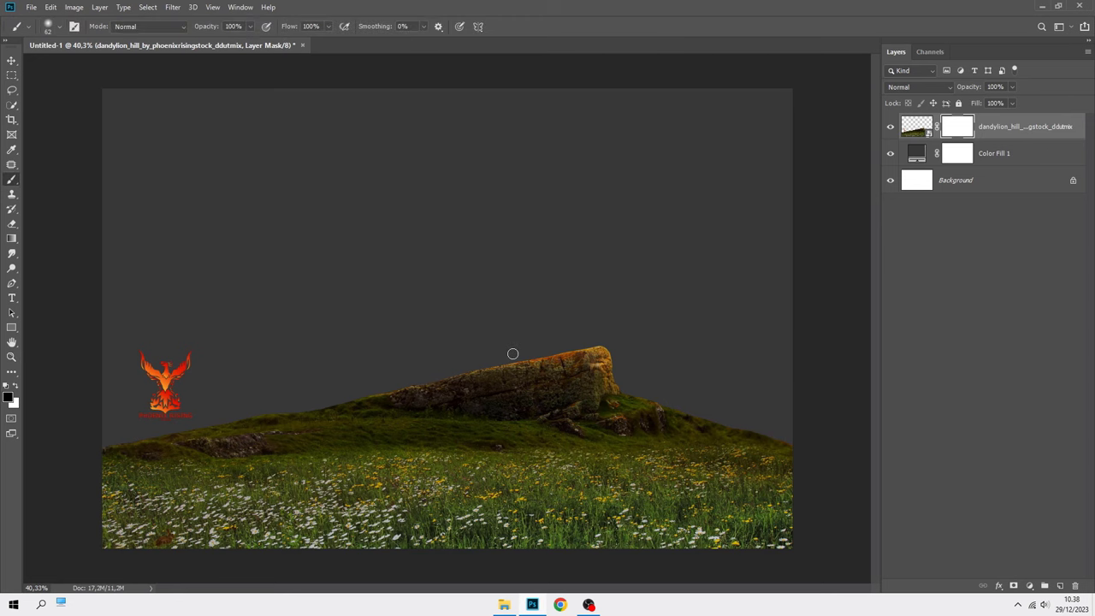
# - Paint the hill mask to hide the watermark and rock and fade the top edge
pyautogui.scroll(1, 309, 387)
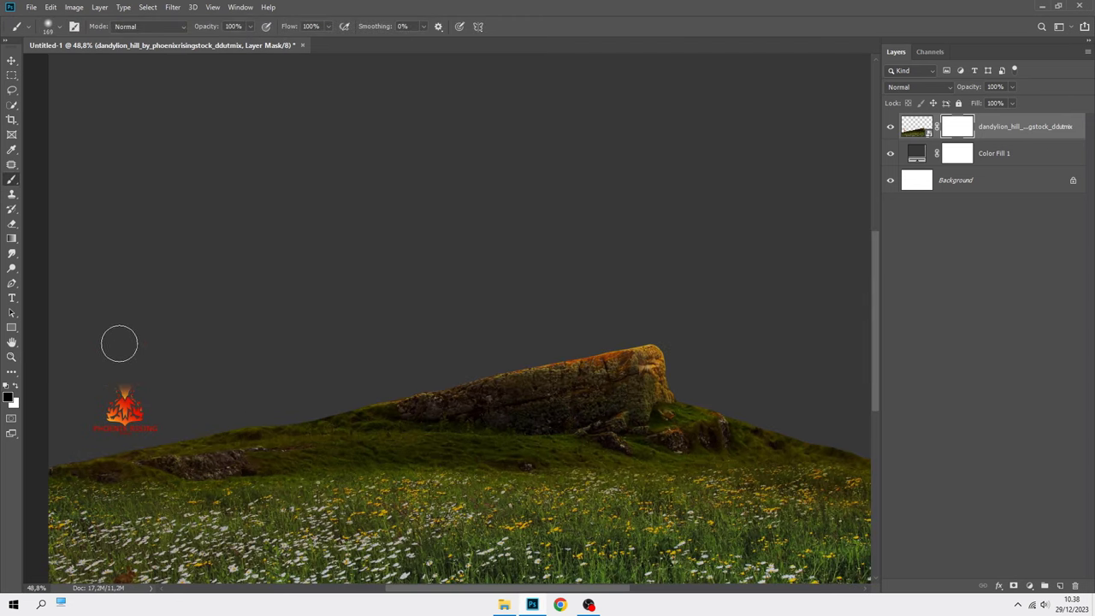
pyautogui.moveTo(184, 348)
pyautogui.mouseDown()
pyautogui.moveTo(95, 431)
pyautogui.moveTo(52, 445)
pyautogui.moveTo(105, 443)
pyautogui.mouseUp()
pyautogui.moveTo(171, 431); pyautogui.dragTo(325, 402)
pyautogui.scroll(-1, 293, 370)
pyautogui.moveTo(190, 416)
pyautogui.mouseDown()
pyautogui.moveTo(562, 391)
pyautogui.moveTo(787, 416)
pyautogui.moveTo(802, 433)
pyautogui.moveTo(474, 374)
pyautogui.moveTo(623, 357)
pyautogui.moveTo(493, 364)
pyautogui.mouseUp()
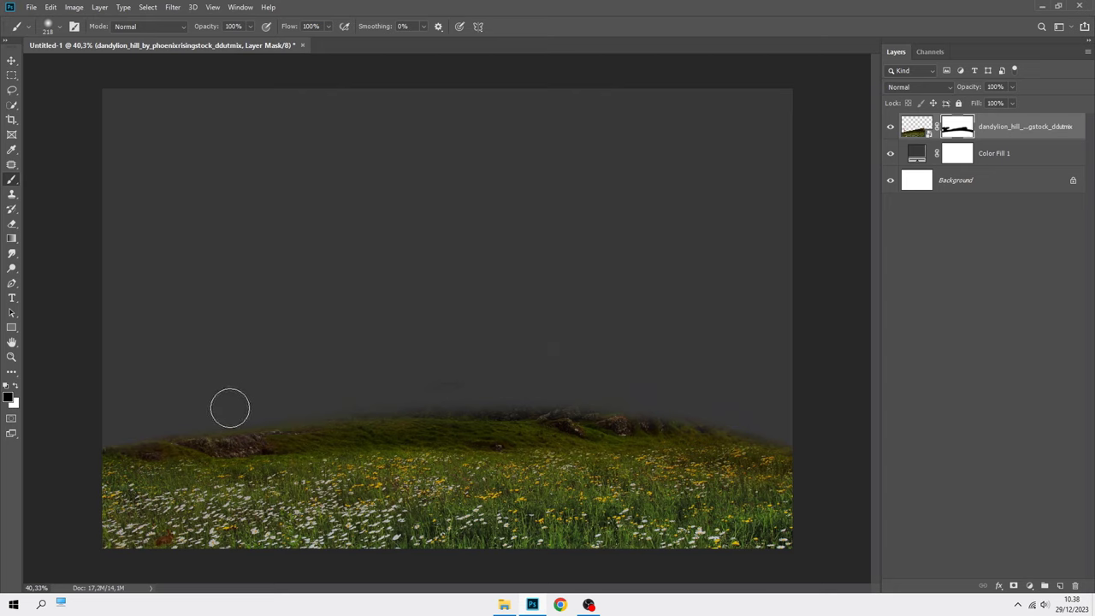
pyautogui.moveTo(456, 402); pyautogui.dragTo(796, 425)
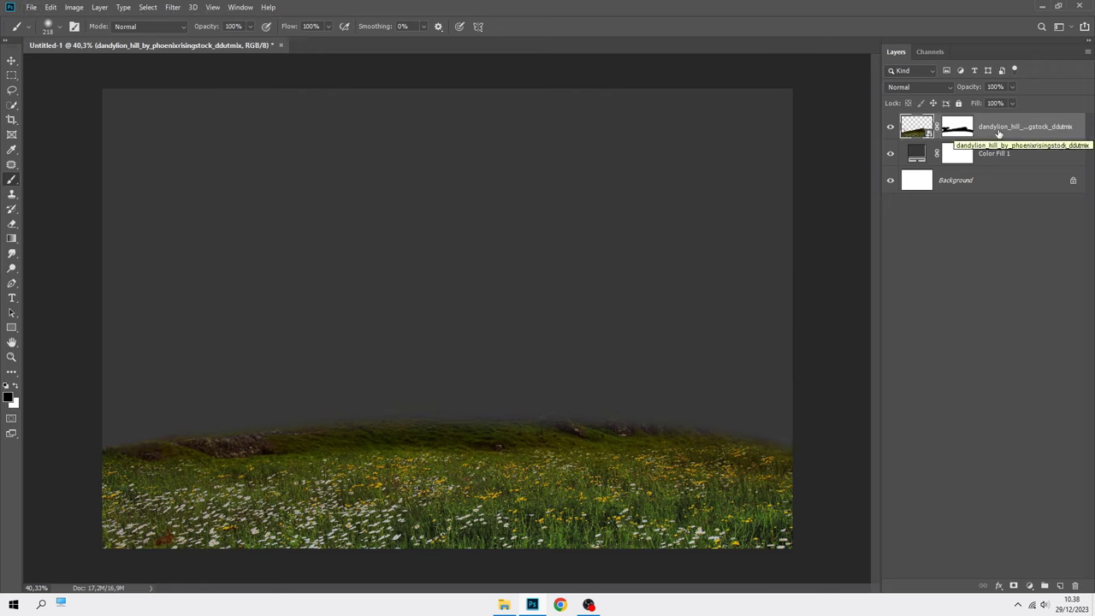
# - Place the foggy japan_vacation photo beneath the hill layer
pyautogui.click(503, 602)
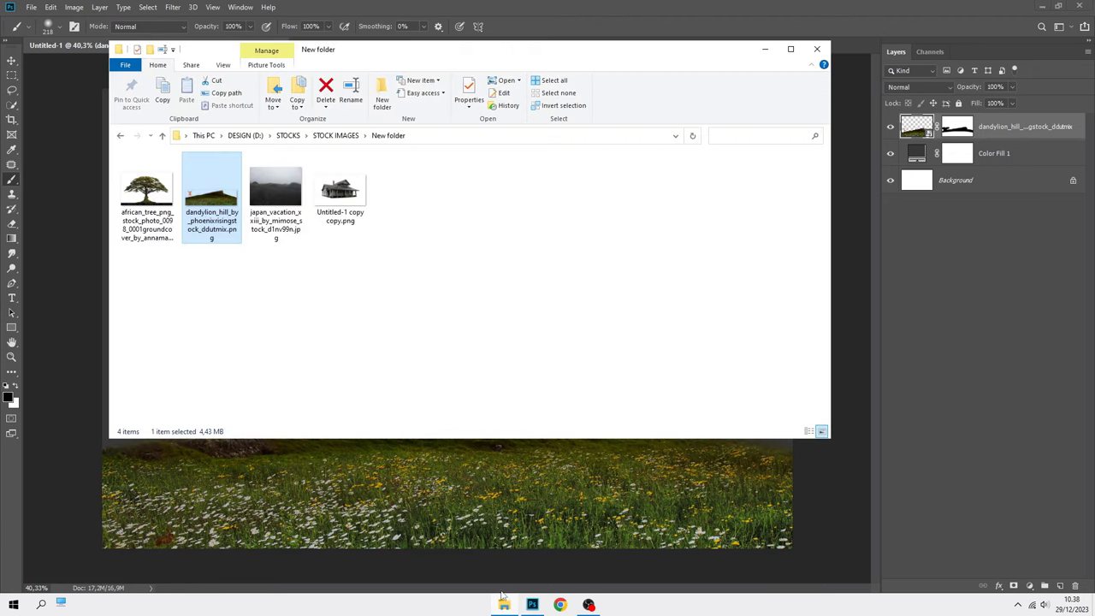
pyautogui.click(272, 227)
pyautogui.click(402, 500)
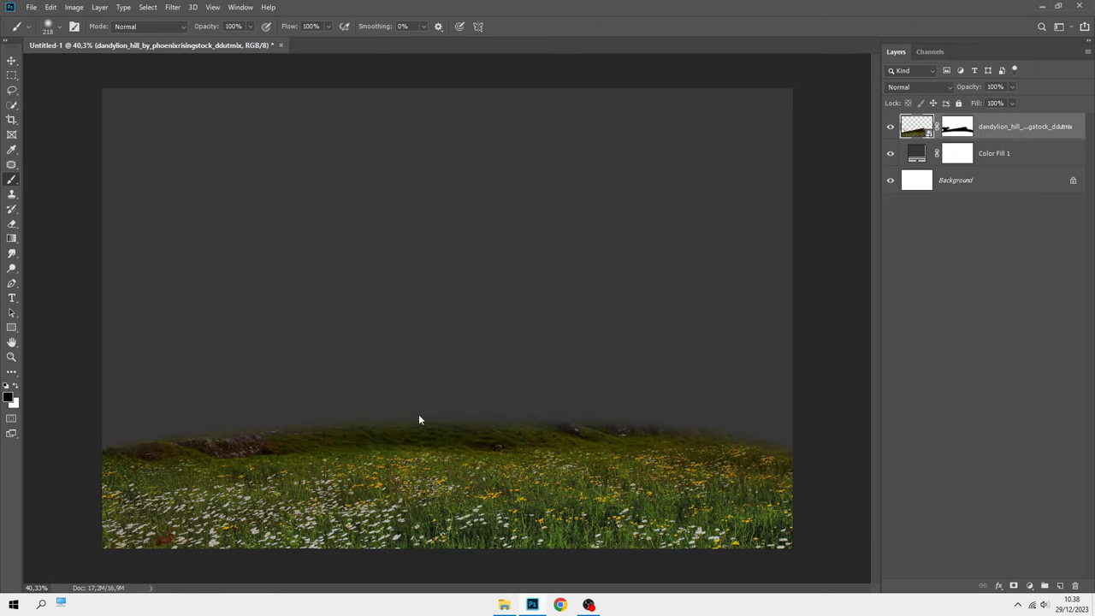
pyautogui.moveTo(418, 419); pyautogui.dragTo(420, 358)
pyautogui.press('b')
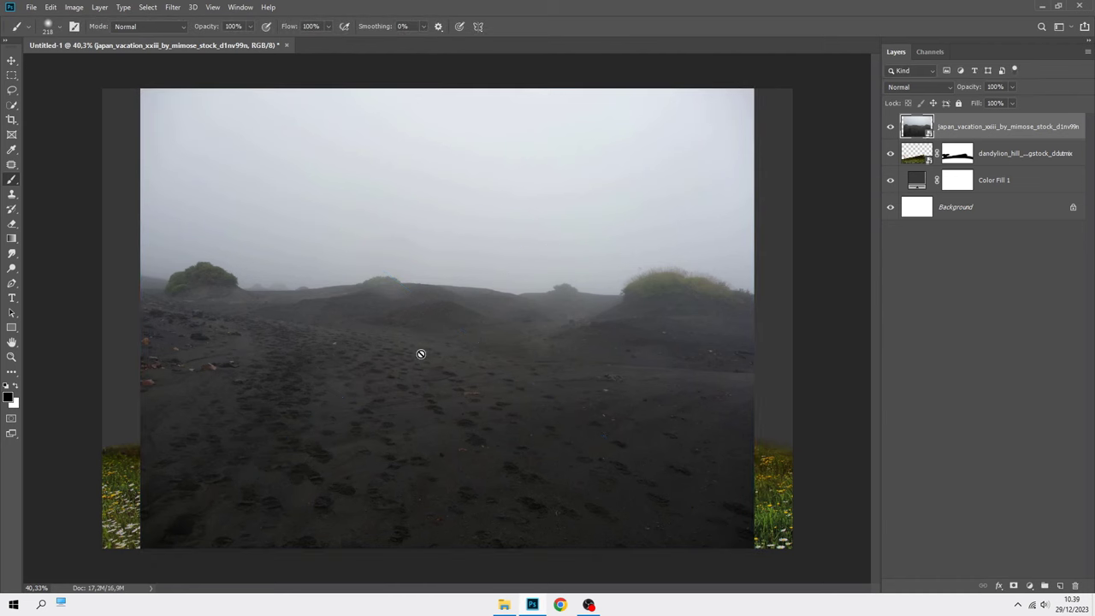
pyautogui.press('v')
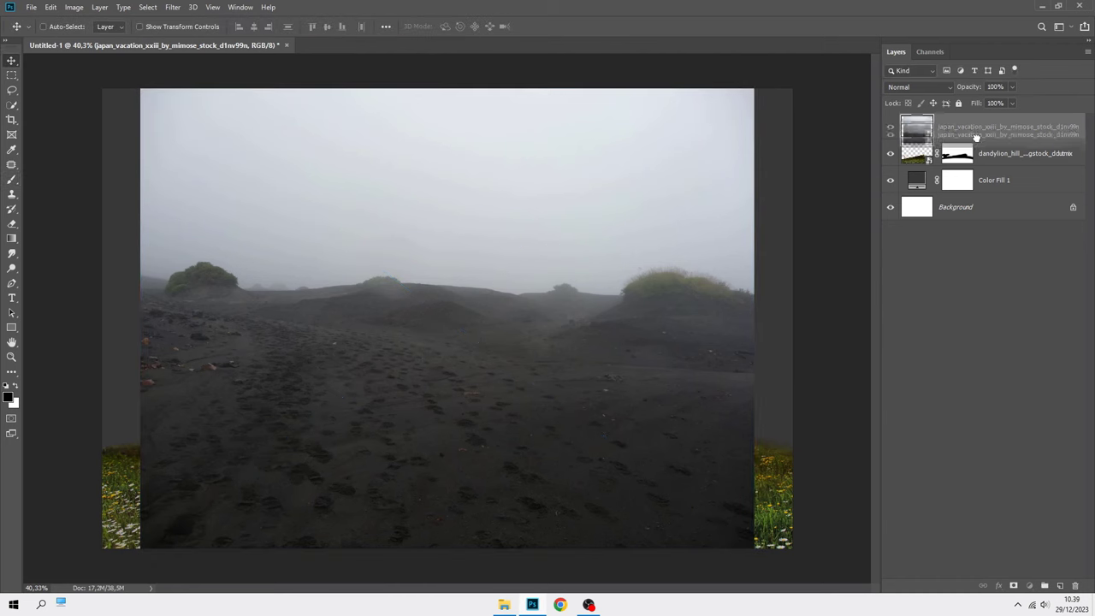
pyautogui.moveTo(936, 156); pyautogui.dragTo(941, 120)
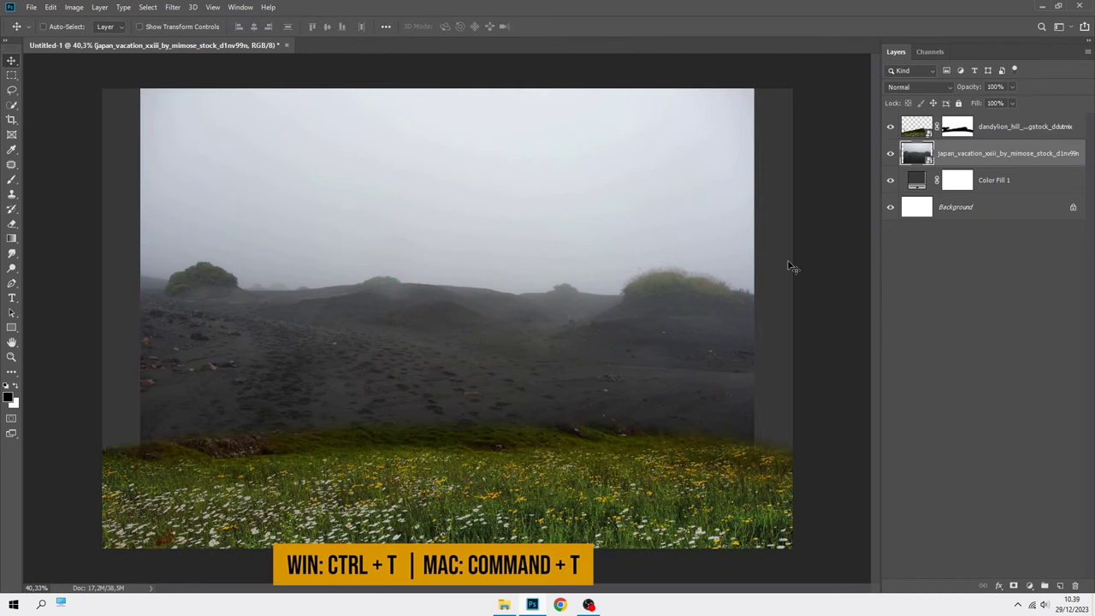
# - Widen, lower and horizontally flip the field photo with Free Transform
pyautogui.hotkey('ctrl', 't')
pyautogui.moveTo(753, 318); pyautogui.dragTo(792, 318)
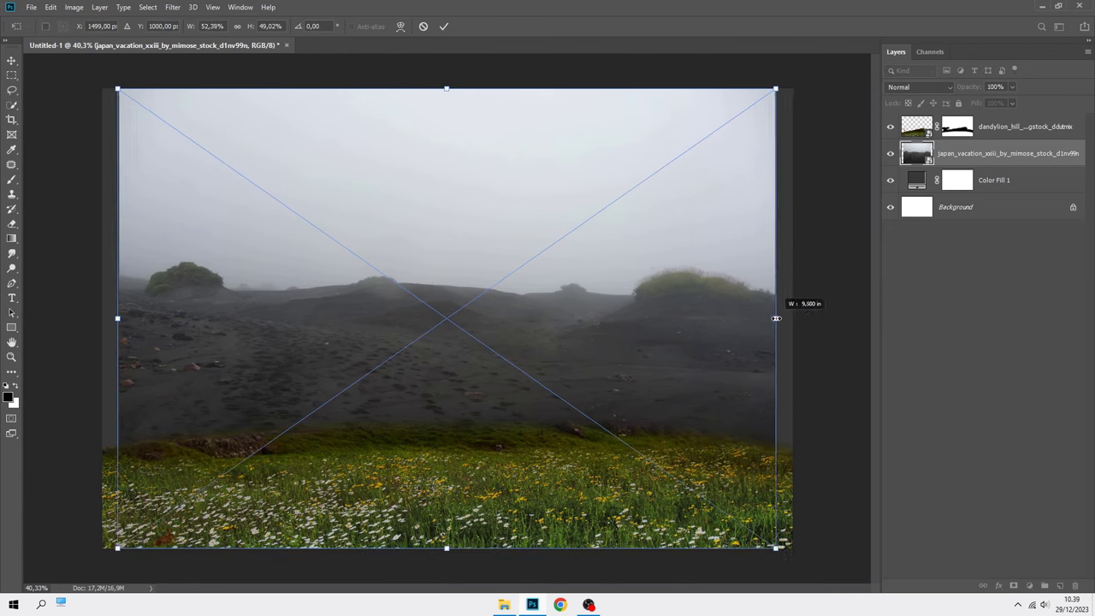
pyautogui.scroll(-2, 617, 316)
pyautogui.moveTo(513, 272); pyautogui.dragTo(496, 366)
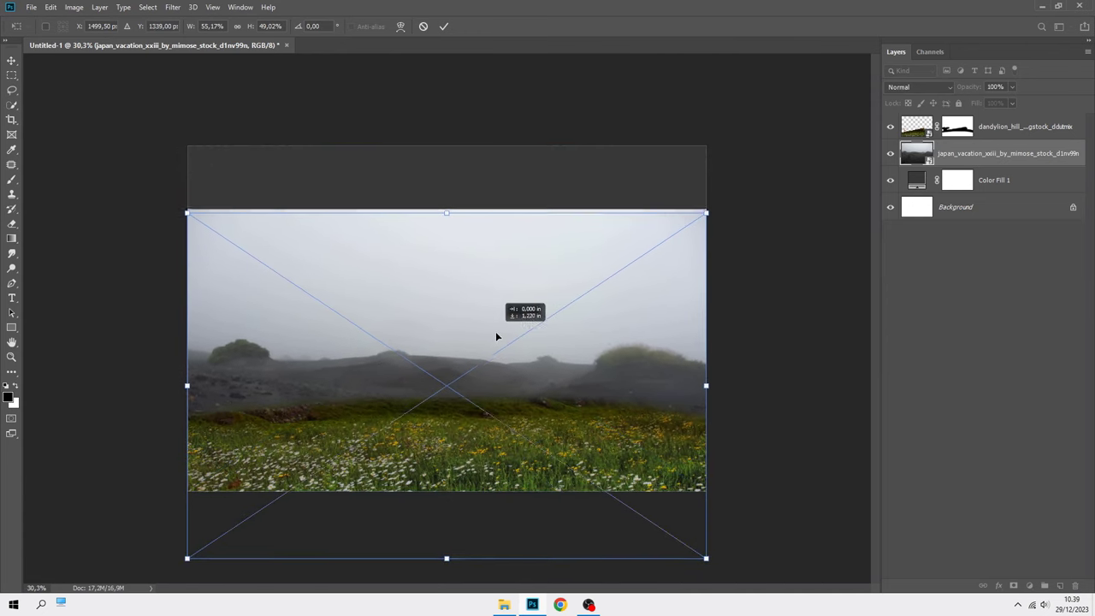
pyautogui.rightClick(496, 366)
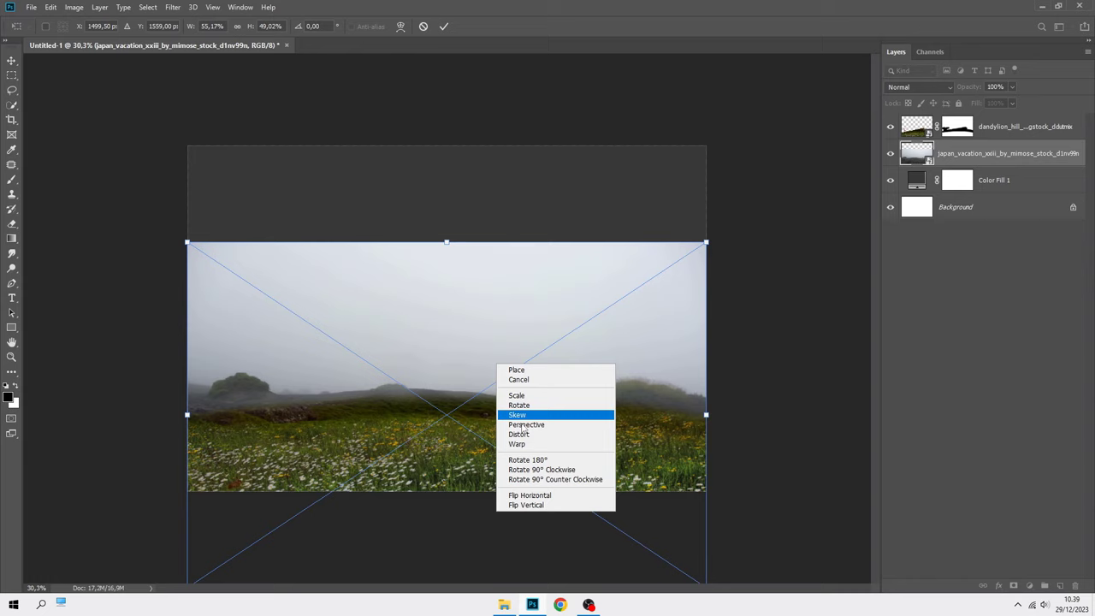
pyautogui.click(537, 494)
# - Set the field photo to Multiply blend mode and commit the transform
pyautogui.click(910, 87)
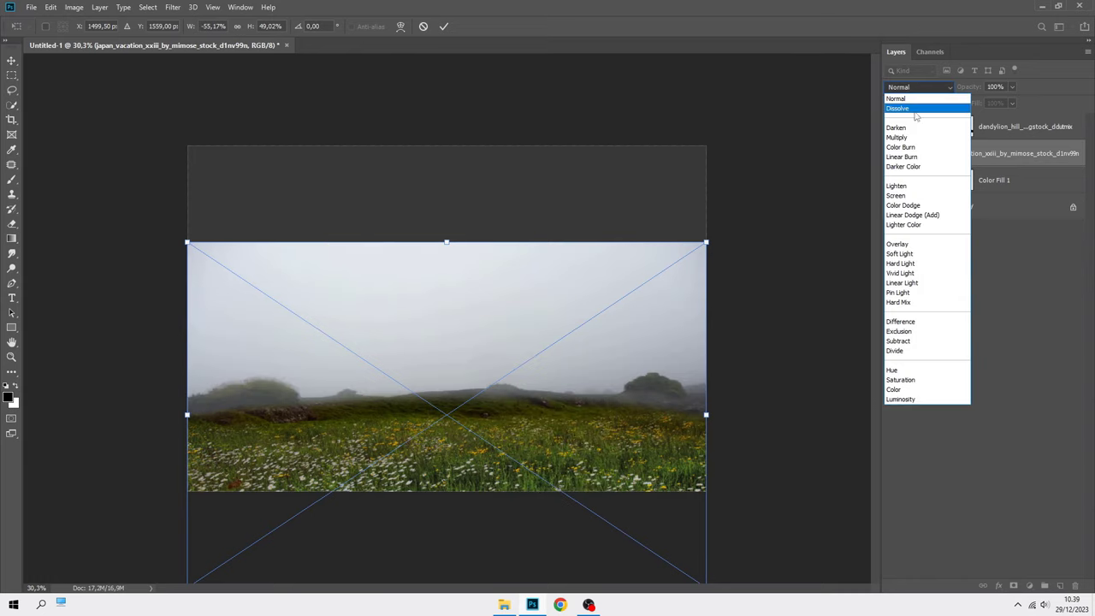
pyautogui.click(917, 141)
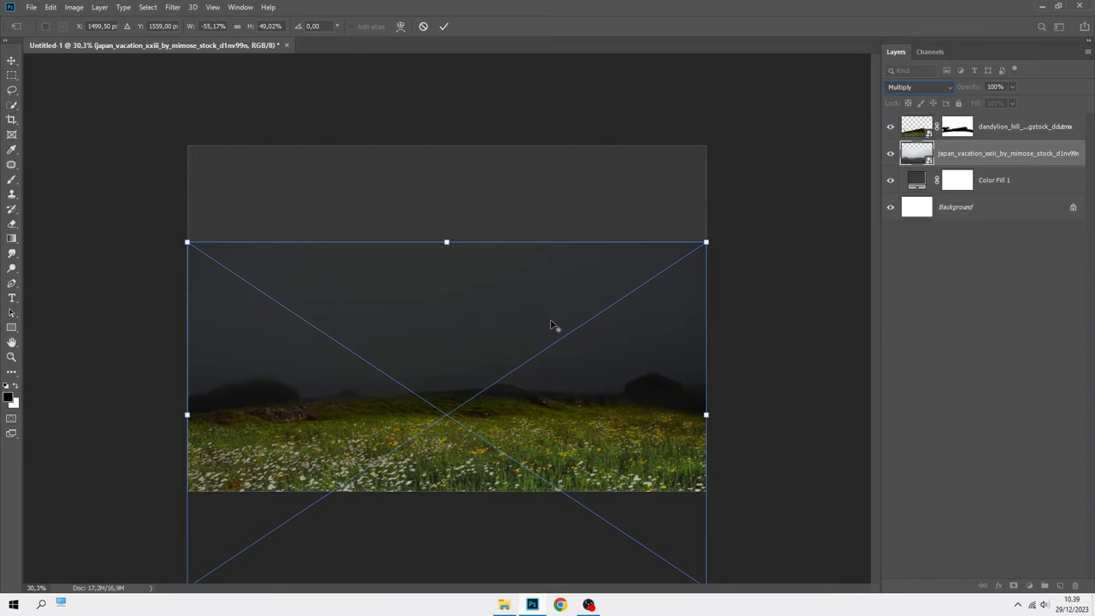
pyautogui.scroll(-1, 459, 325)
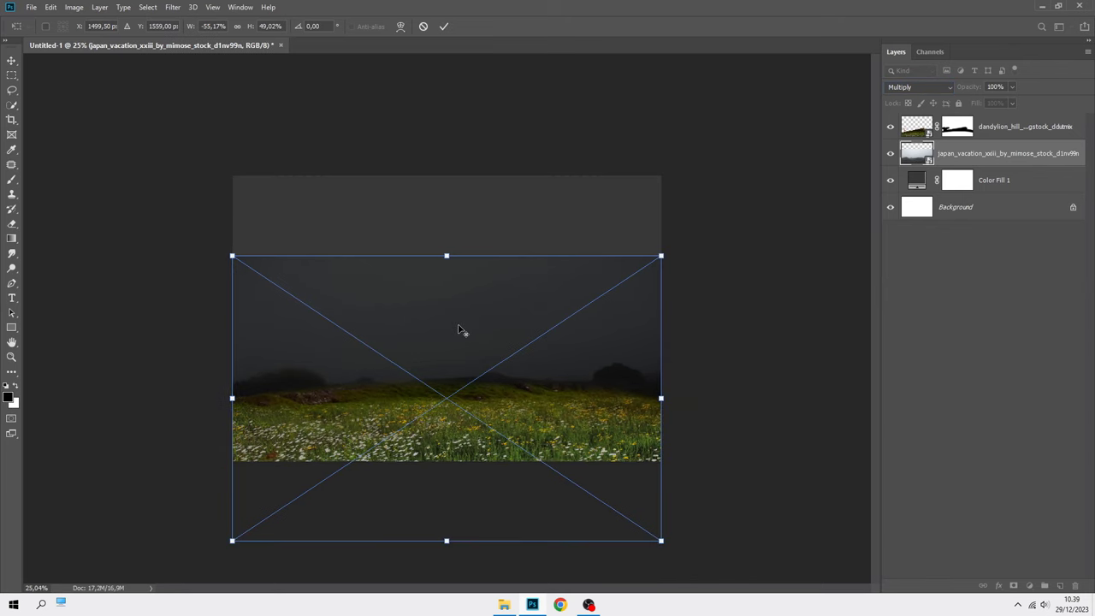
pyautogui.press('Return')
pyautogui.scroll(2, 459, 328)
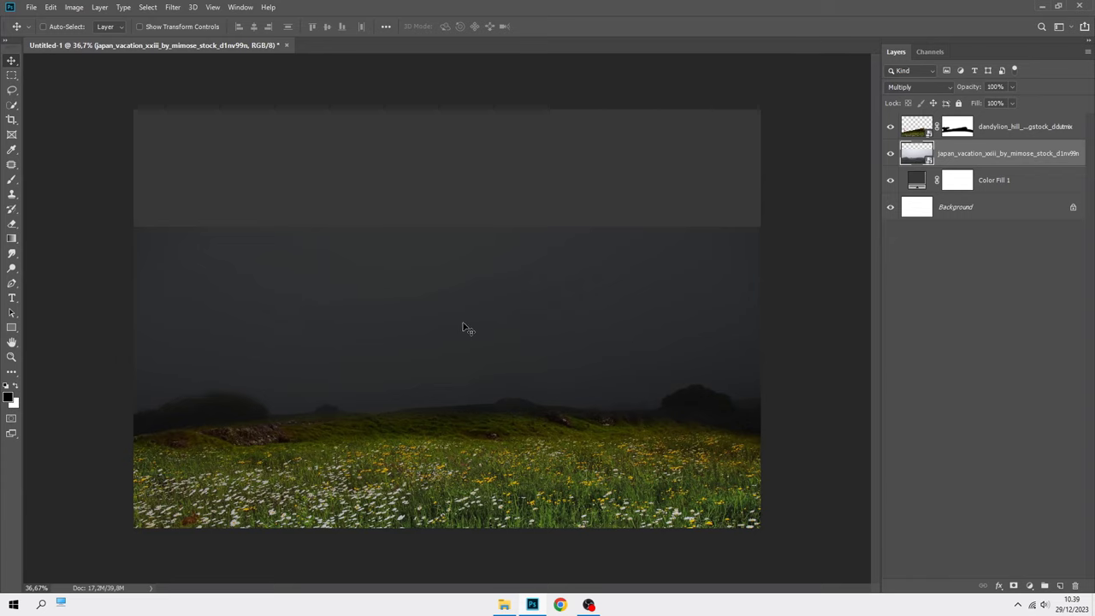
# - Mask the field photo with a black-to-white gradient from its top to the horizon
pyautogui.click(1013, 585)
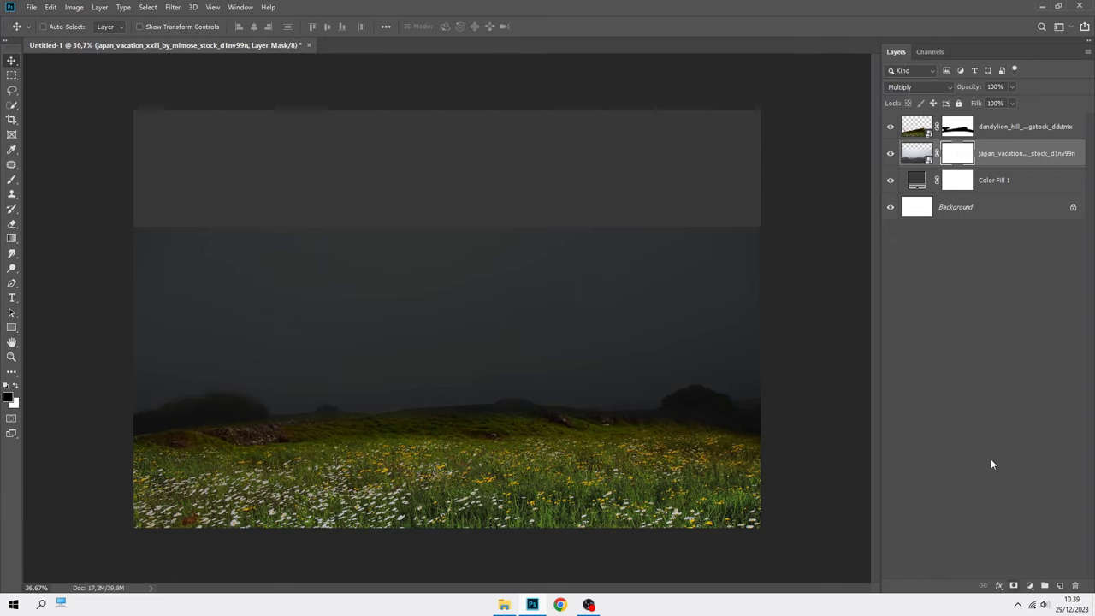
pyautogui.rightClick(12, 238)
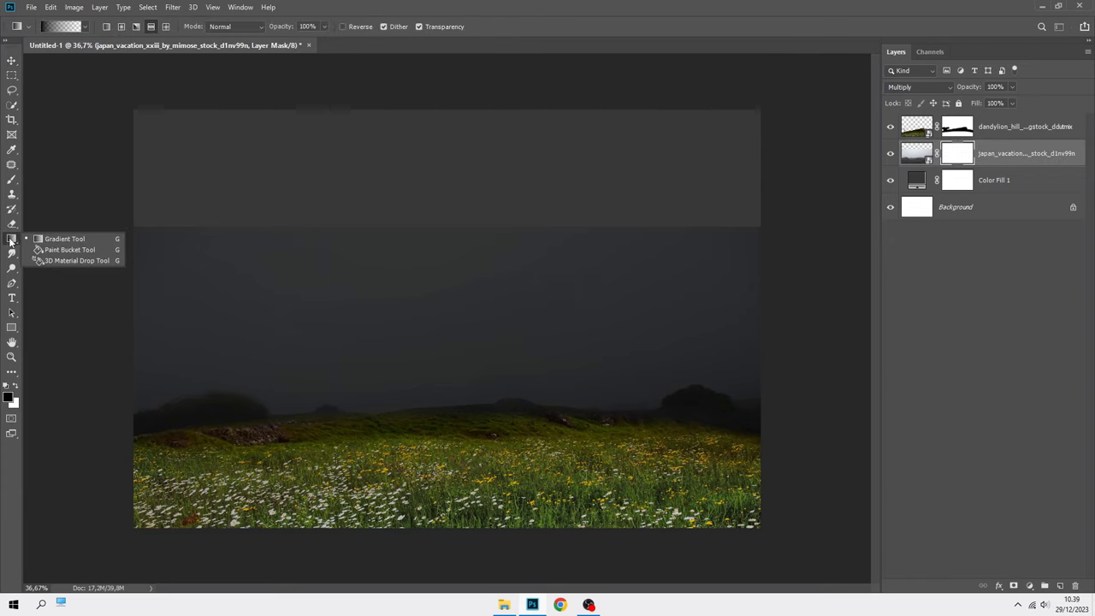
pyautogui.click(39, 239)
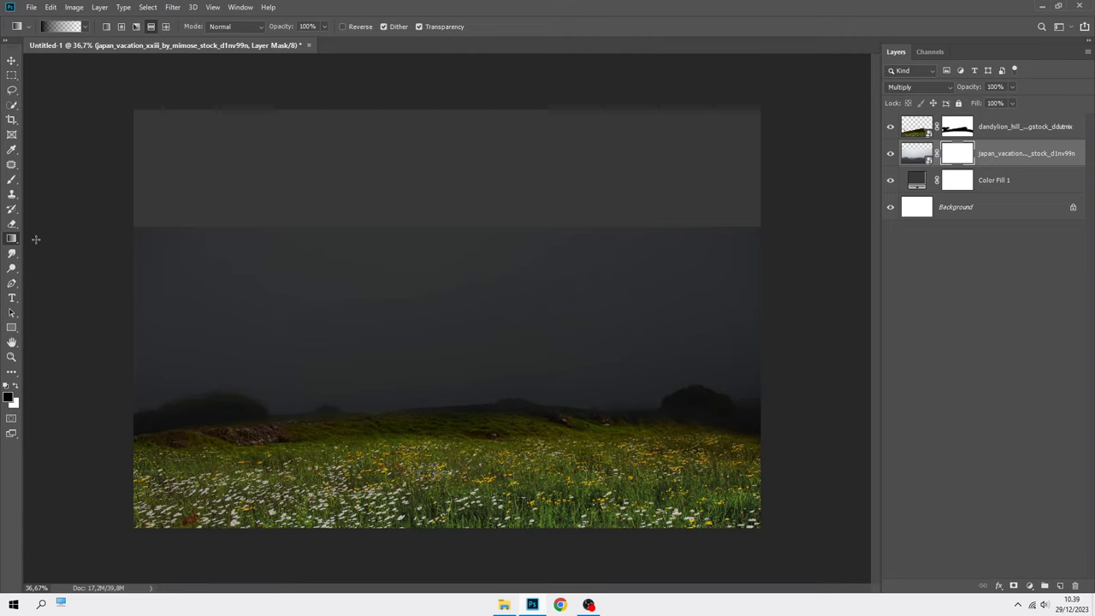
pyautogui.moveTo(466, 395); pyautogui.dragTo(464, 412)
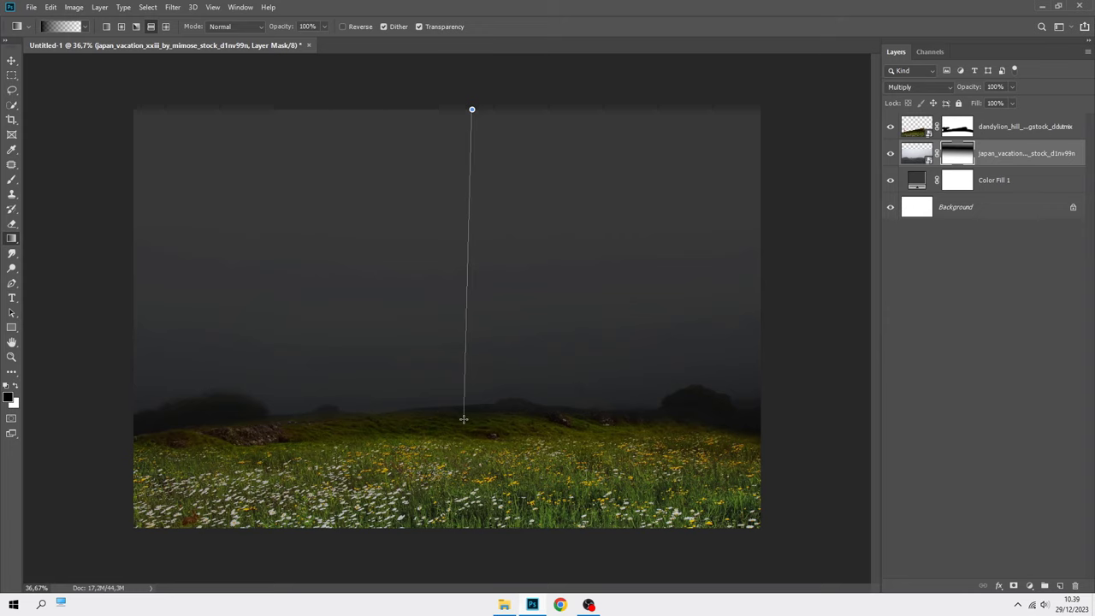
pyautogui.moveTo(467, 360); pyautogui.dragTo(463, 418)
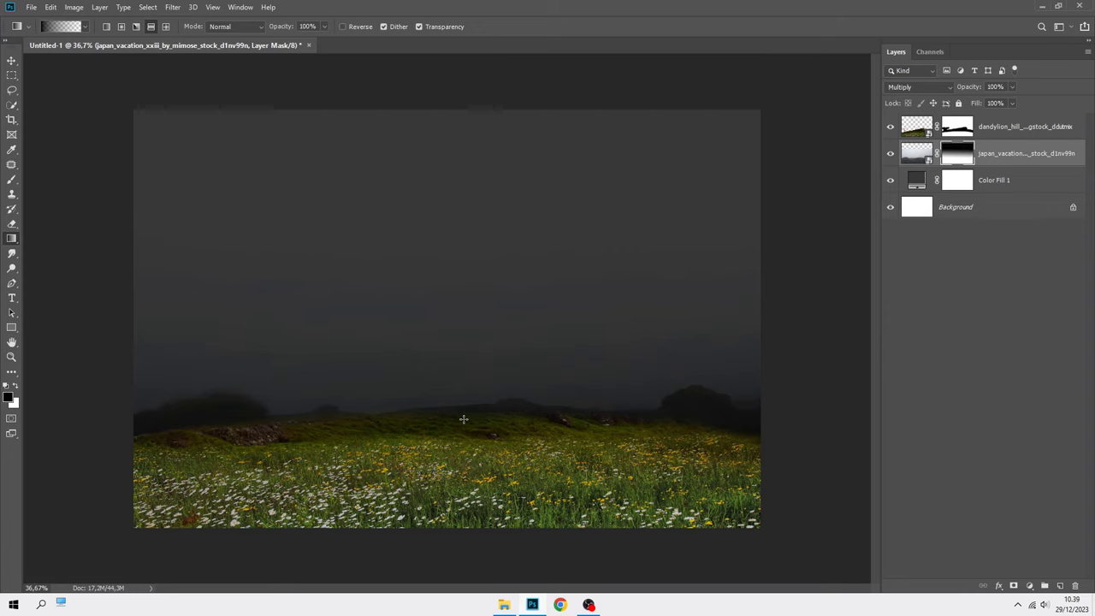
pyautogui.scroll(1, 463, 418)
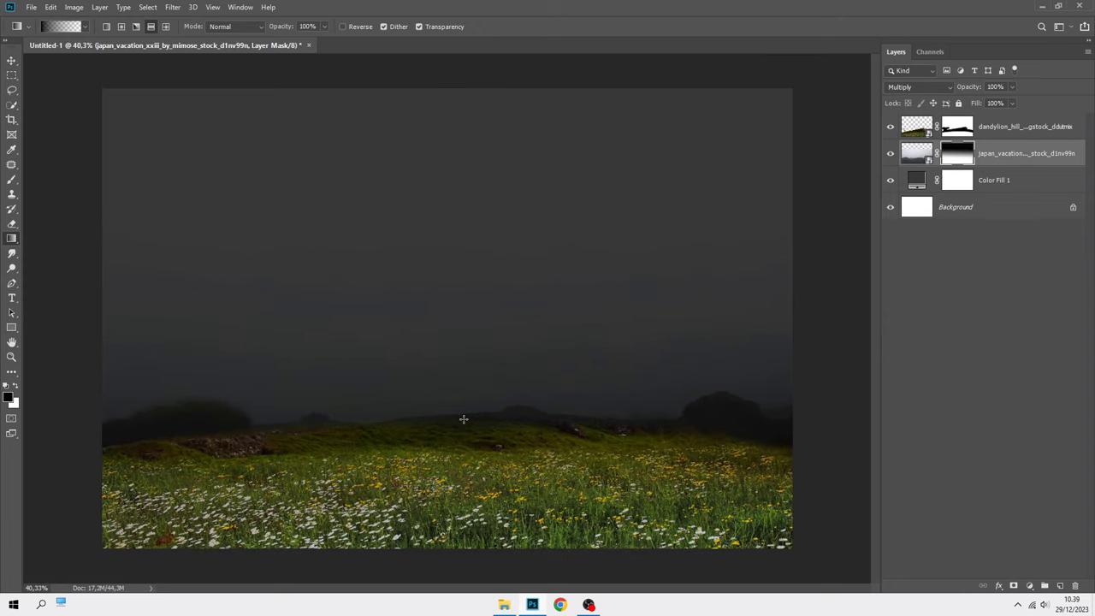
# - Target the hill layer's mask with a Brush at 11% opacity
pyautogui.click(965, 130)
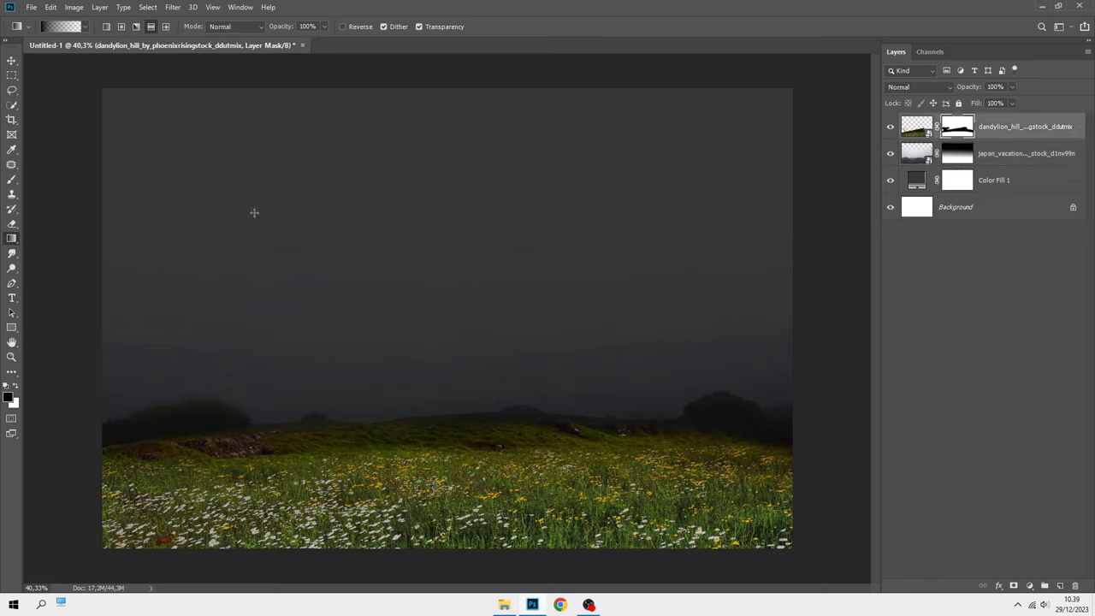
pyautogui.rightClick(12, 181)
pyautogui.click(64, 181)
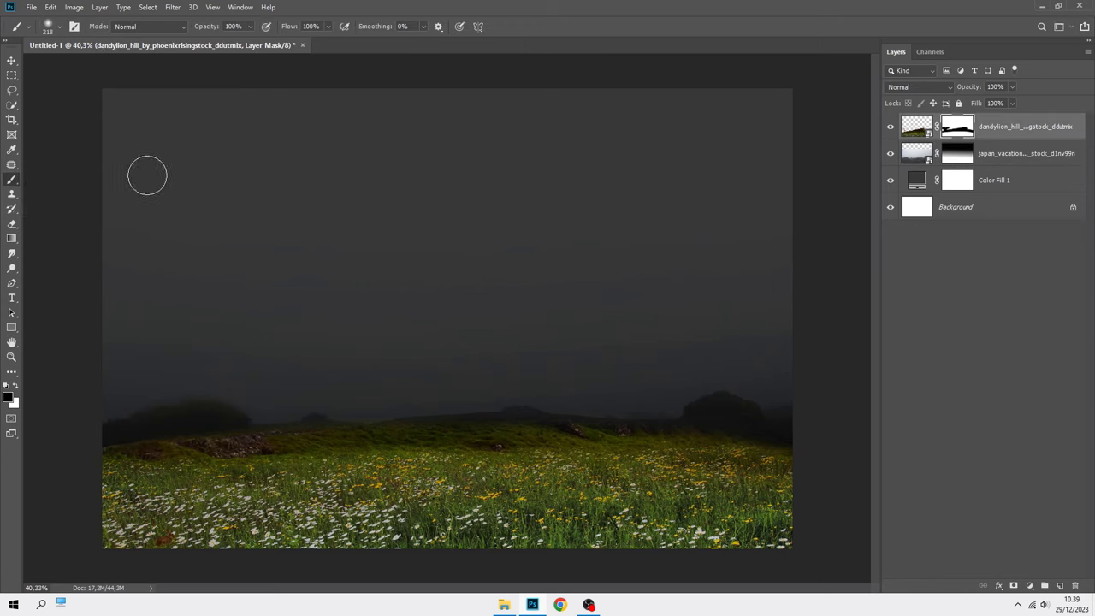
pyautogui.click(250, 26)
pyautogui.moveTo(203, 43); pyautogui.dragTo(201, 42)
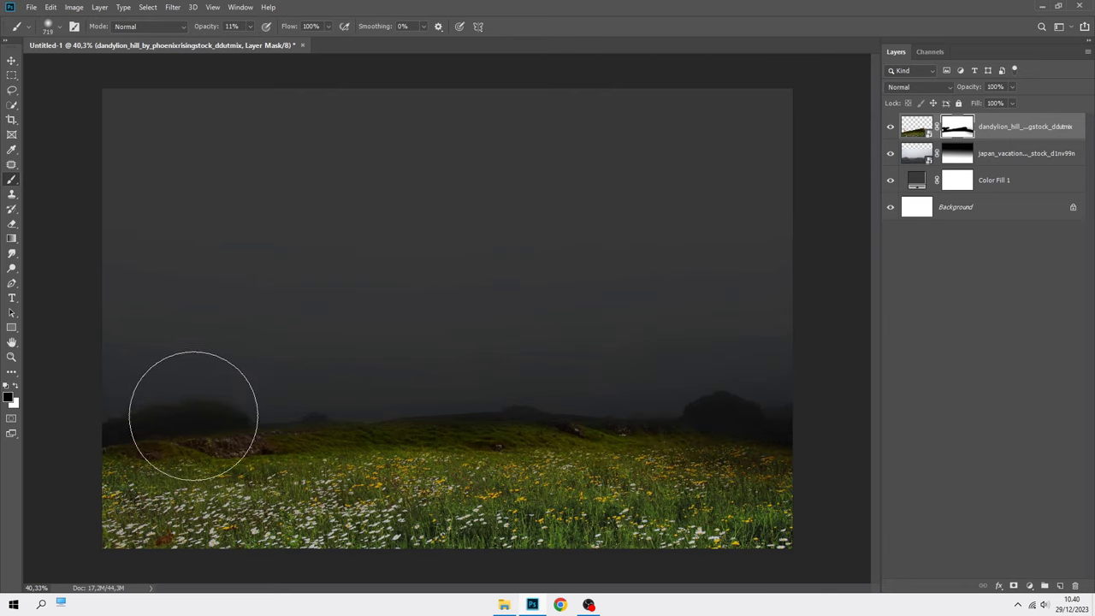
# - Zoom out, enlarge the brush to about 917 px, and switch to the Move tool
pyautogui.hotkey('ctrl', '-')
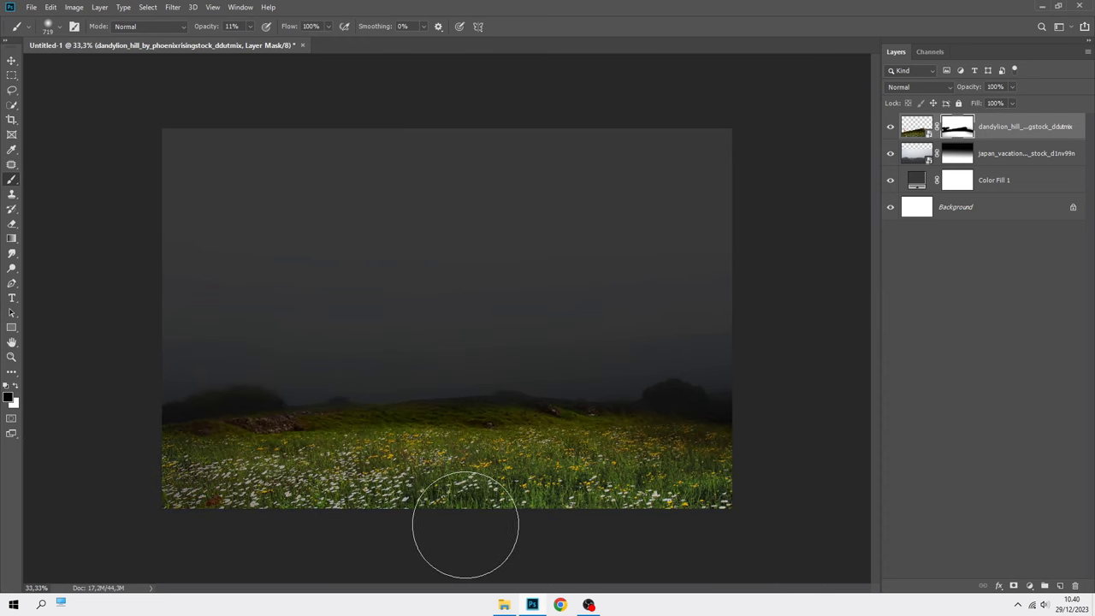
pyautogui.moveTo(713, 439); pyautogui.dragTo(743, 451)
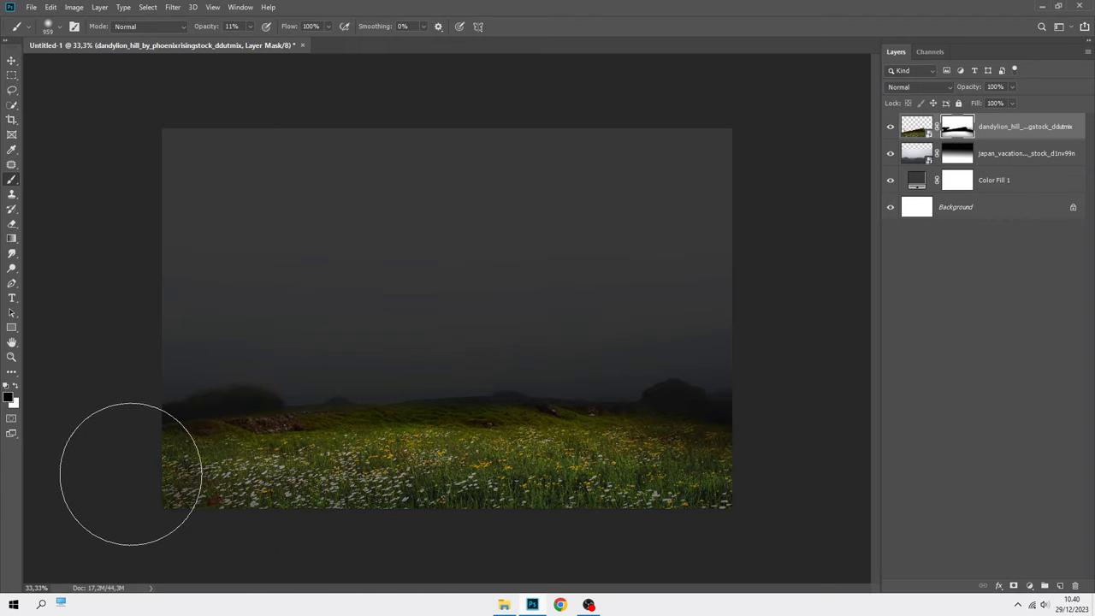
pyautogui.keyDown('alt'); pyautogui.scroll(1, 423, 286); pyautogui.keyUp('alt')
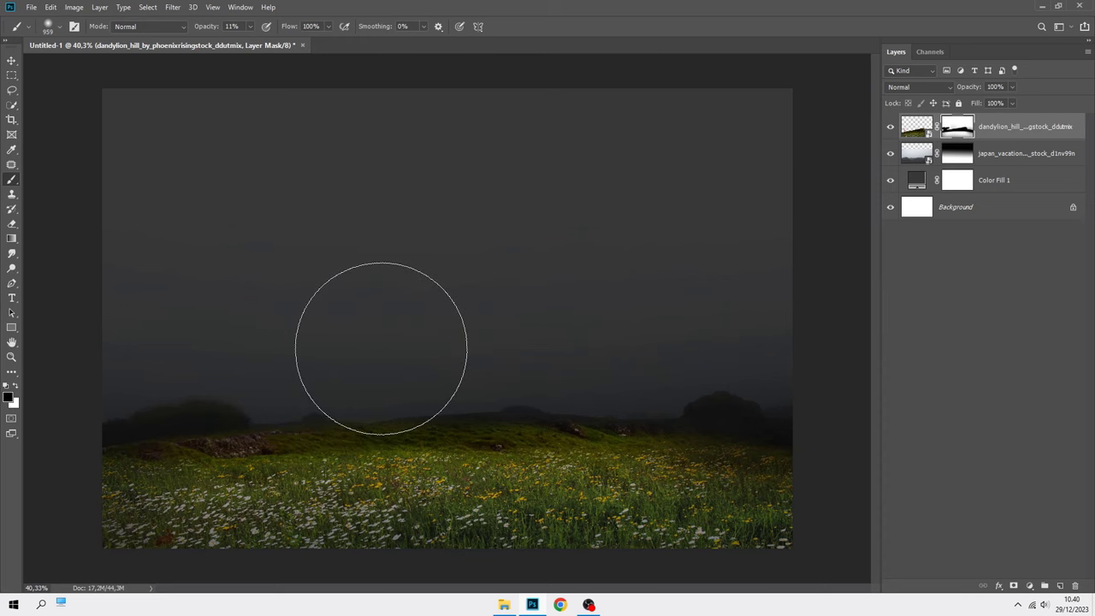
pyautogui.click(11, 62)
pyautogui.keyDown('alt'); pyautogui.scroll(1, 532, 360); pyautogui.keyUp('alt')
# - Place the old house image, scaled to about 19.7%, on the hill left of centre
pyautogui.click(1015, 137)
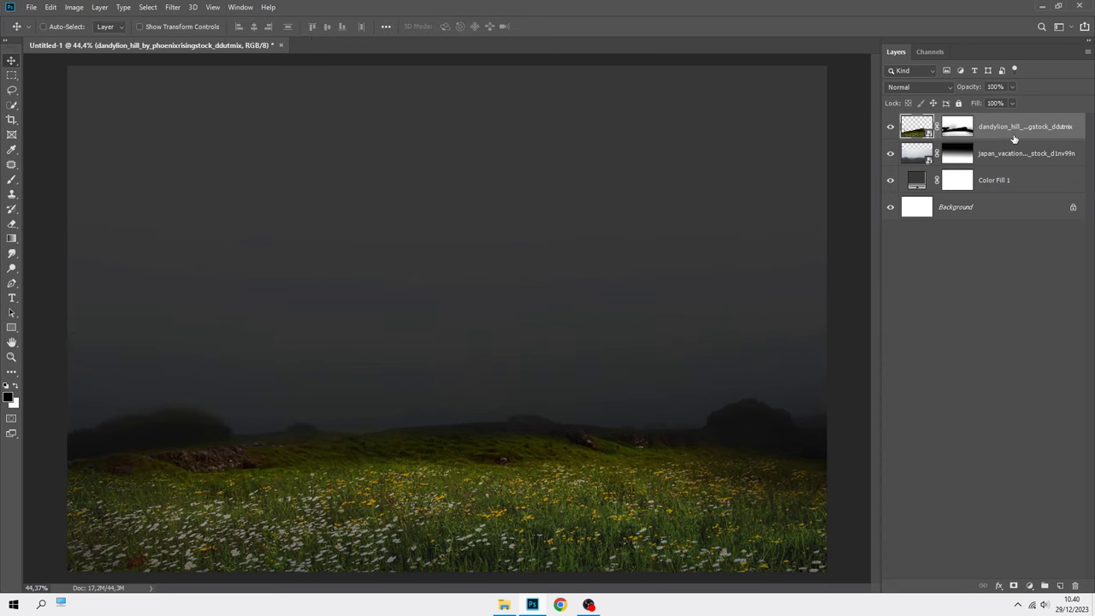
pyautogui.click(504, 606)
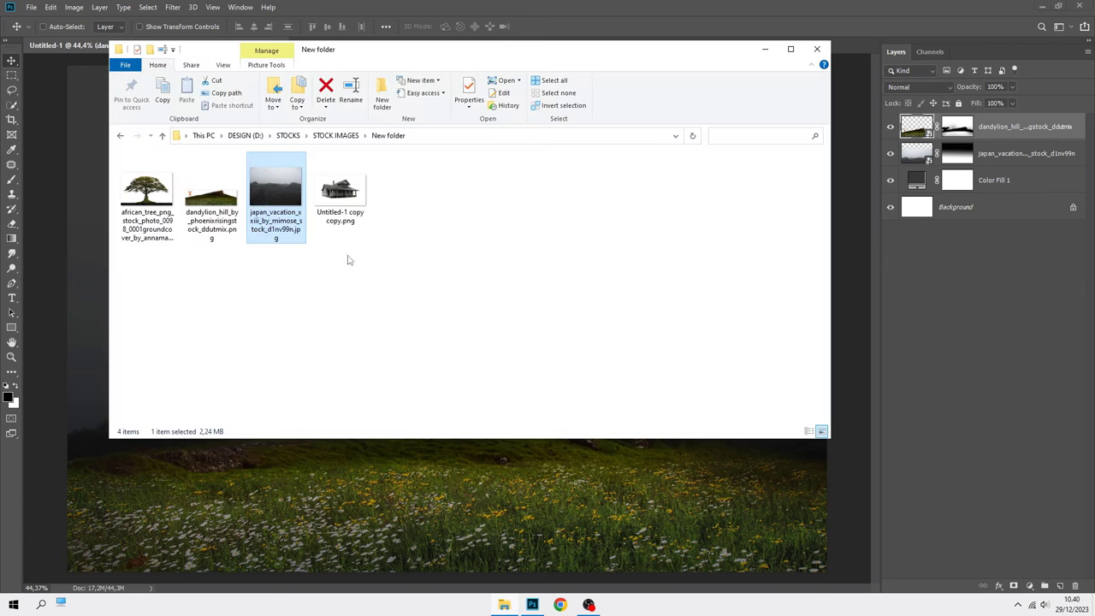
pyautogui.moveTo(339, 189); pyautogui.dragTo(447, 478)
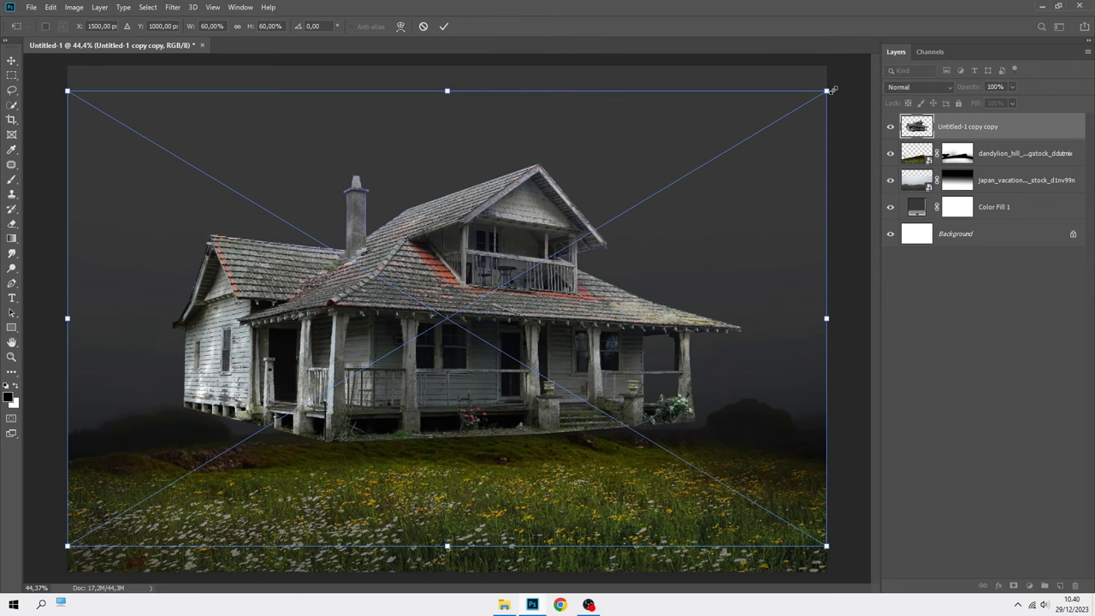
pyautogui.moveTo(826, 90); pyautogui.dragTo(567, 246)
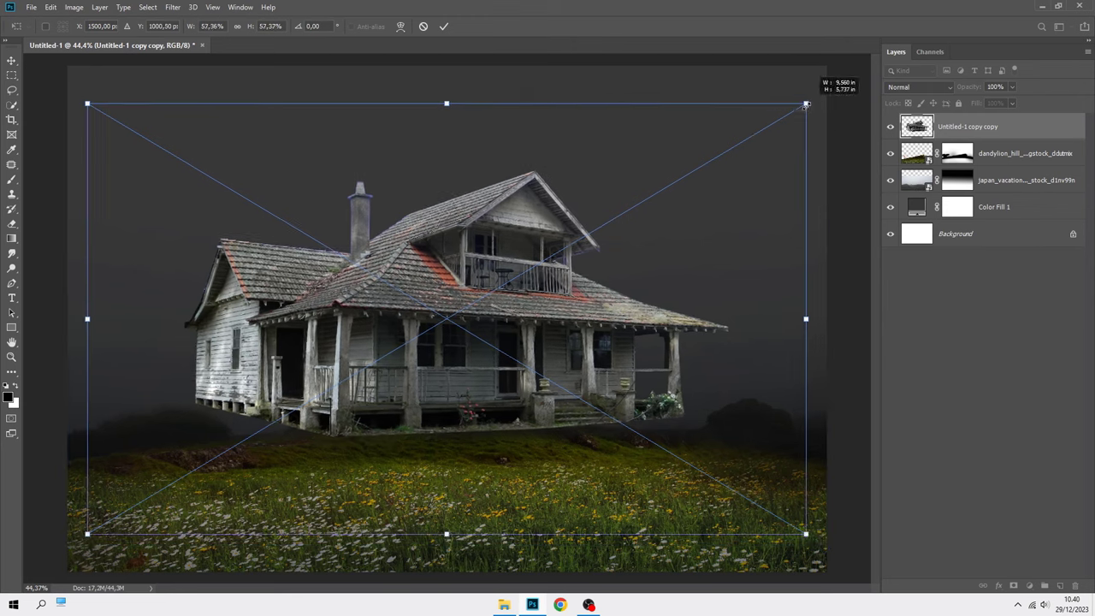
pyautogui.moveTo(426, 343)
pyautogui.mouseDown()
pyautogui.moveTo(411, 432)
pyautogui.moveTo(385, 432)
pyautogui.mouseUp()
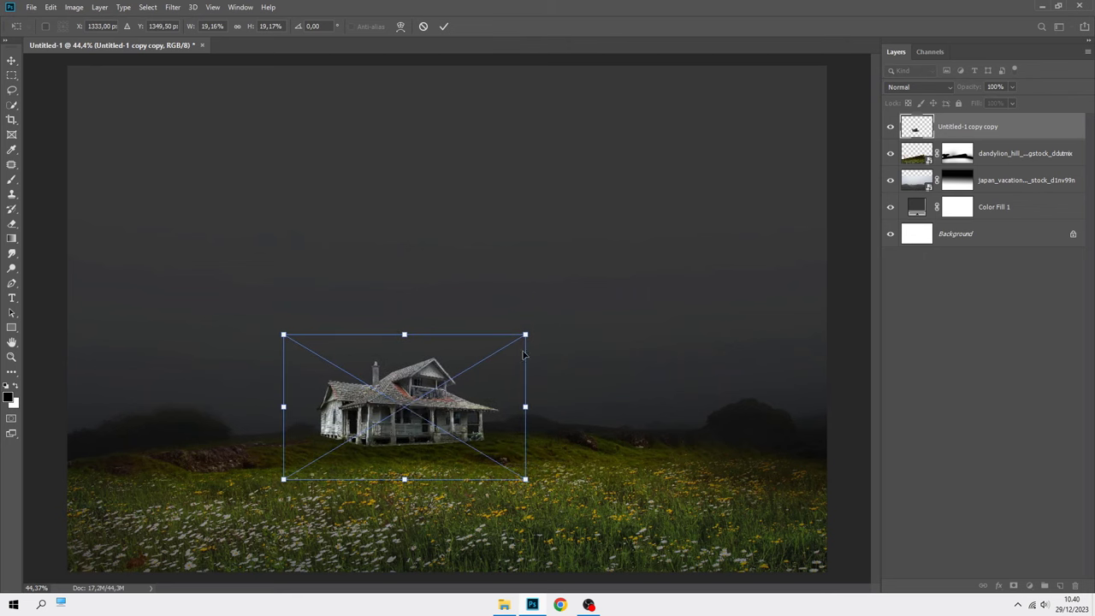
pyautogui.moveTo(527, 335); pyautogui.dragTo(536, 335)
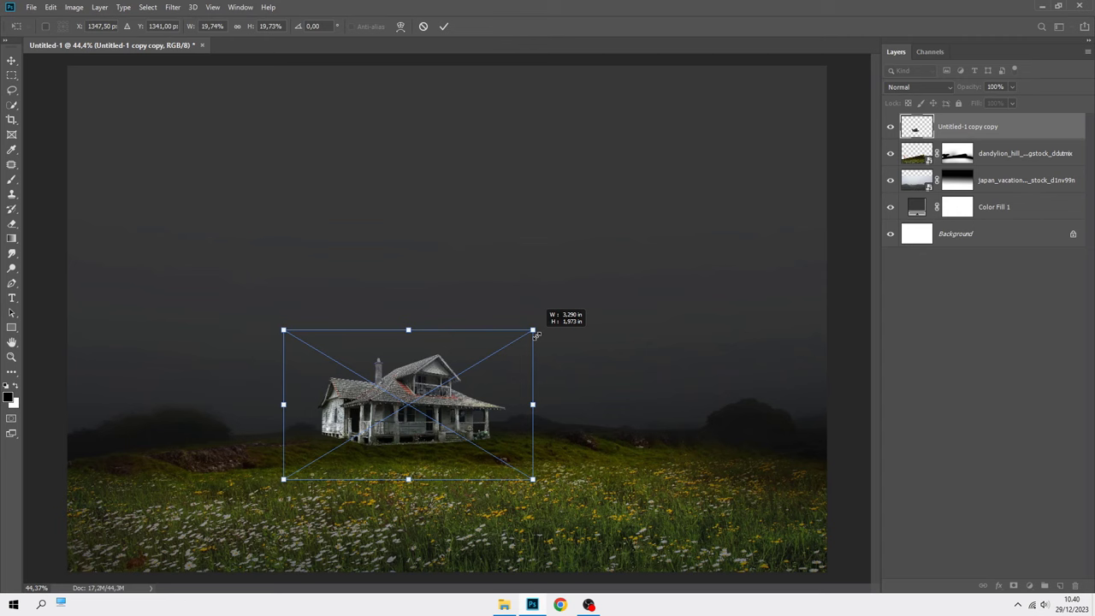
pyautogui.press('Return')
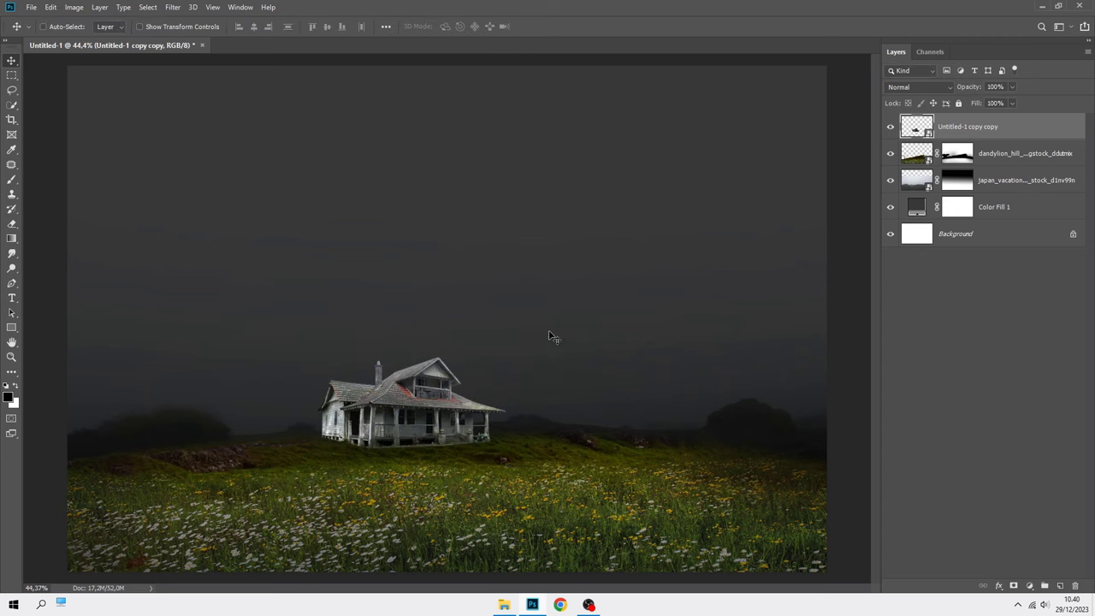
# - Add a mask to the house layer and set a 26 px brush
pyautogui.click(1011, 585)
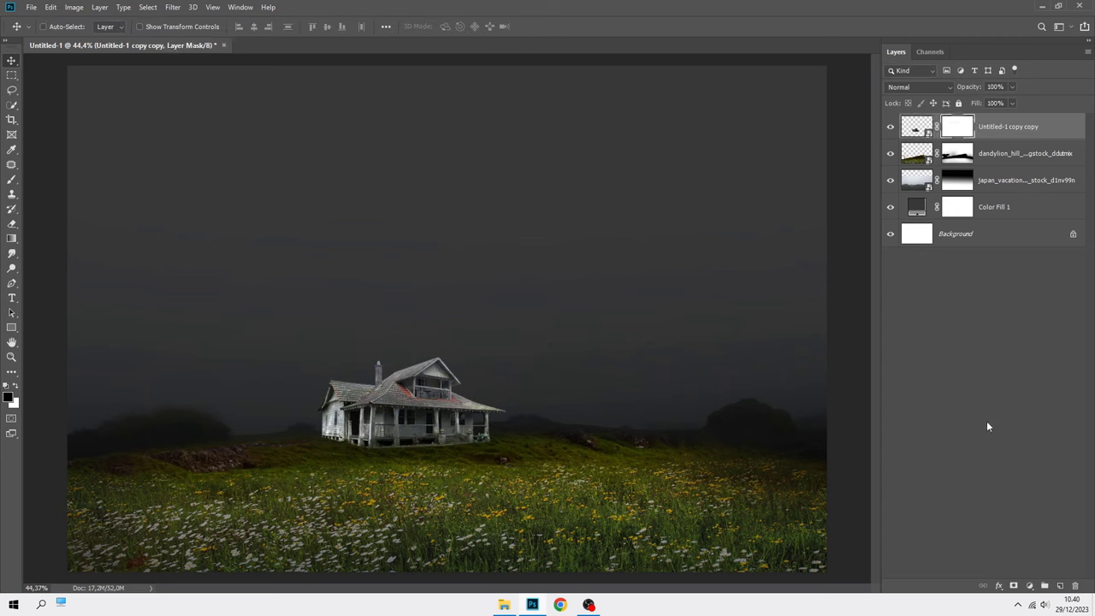
pyautogui.click(11, 180)
pyautogui.scroll(3, 424, 468)
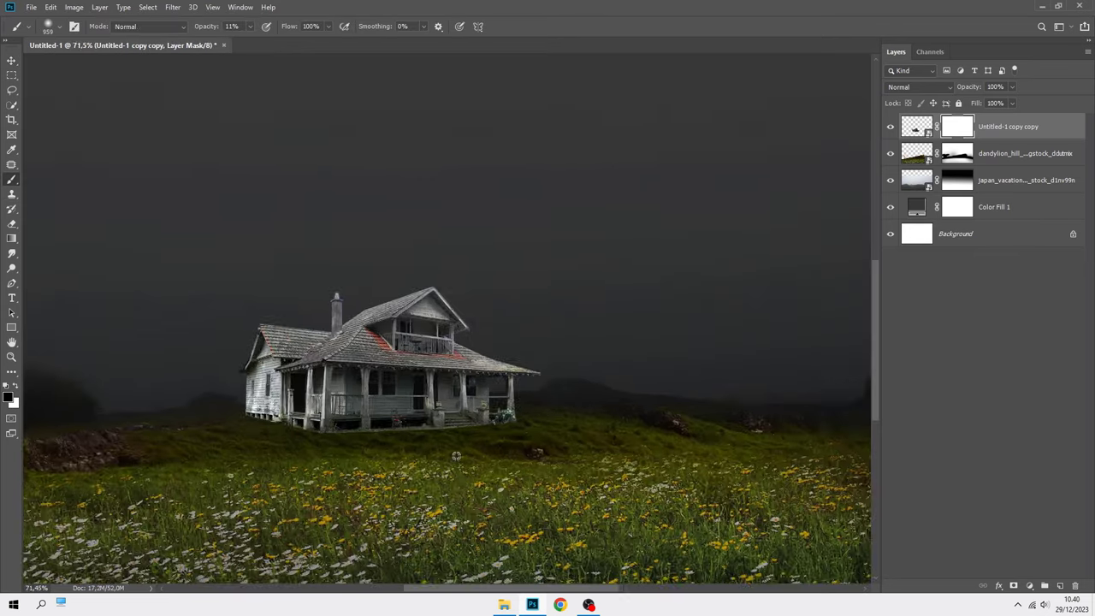
pyautogui.scroll(4, 452, 454)
pyautogui.moveTo(438, 425); pyautogui.dragTo(525, 401)
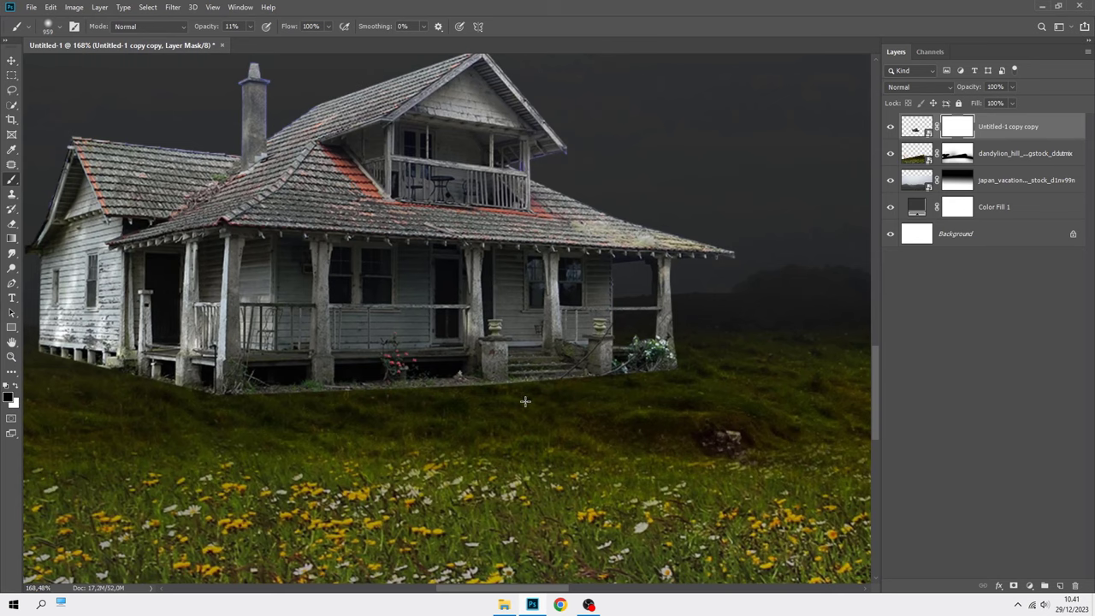
pyautogui.scroll(1, 587, 342)
pyautogui.rightClick(591, 342)
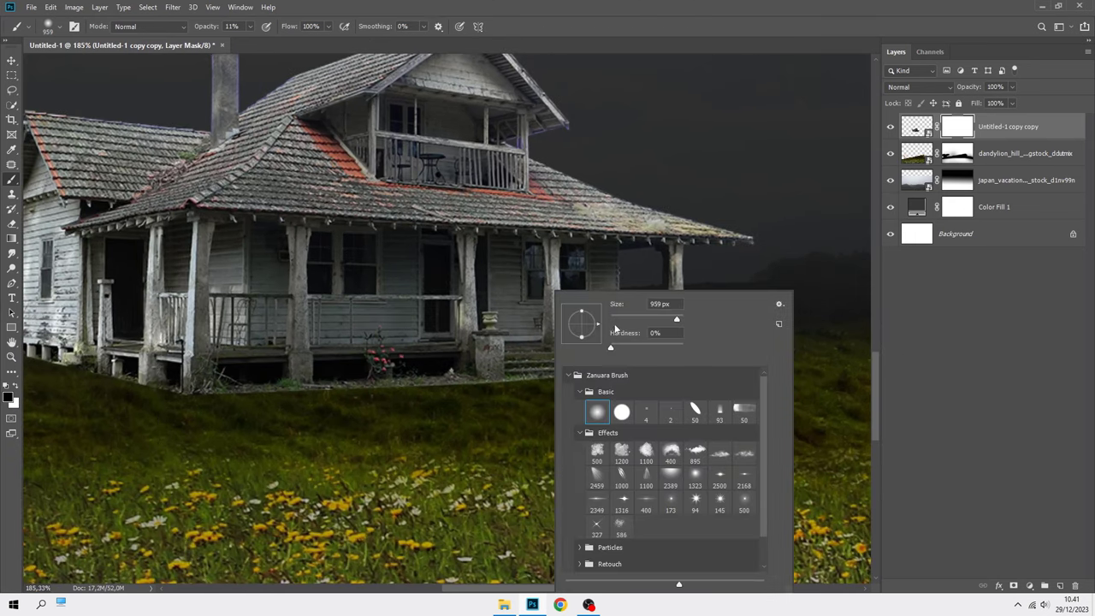
pyautogui.press('Return')
pyautogui.scroll(2, 609, 366)
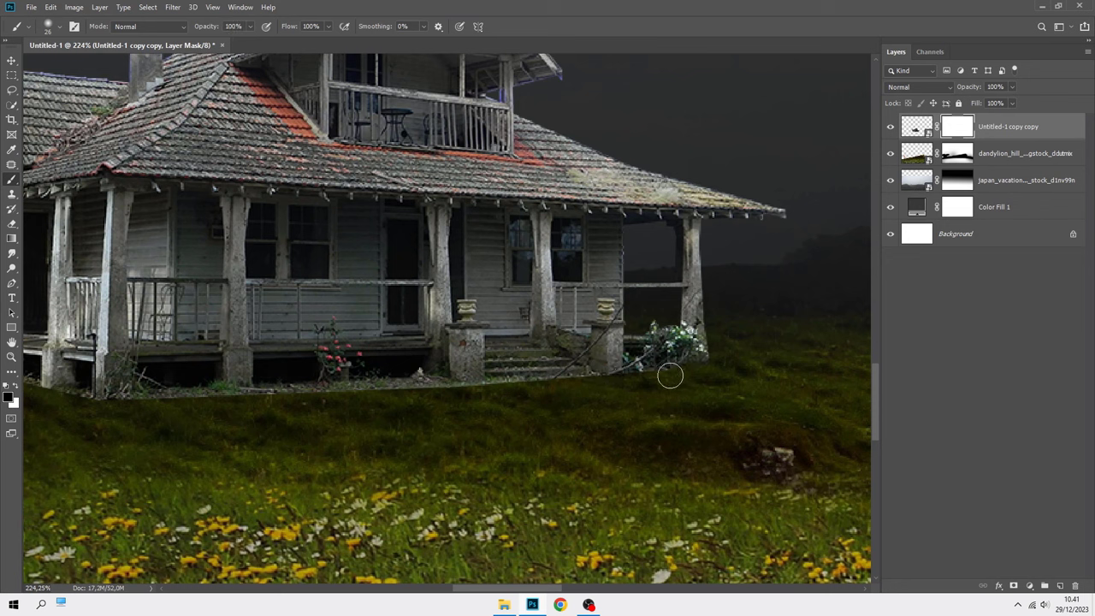
# - Paint the house's base into the grass on both sides, then fit the image on screen
pyautogui.moveTo(622, 382)
pyautogui.mouseDown()
pyautogui.moveTo(276, 401)
pyautogui.moveTo(391, 394)
pyautogui.mouseUp()
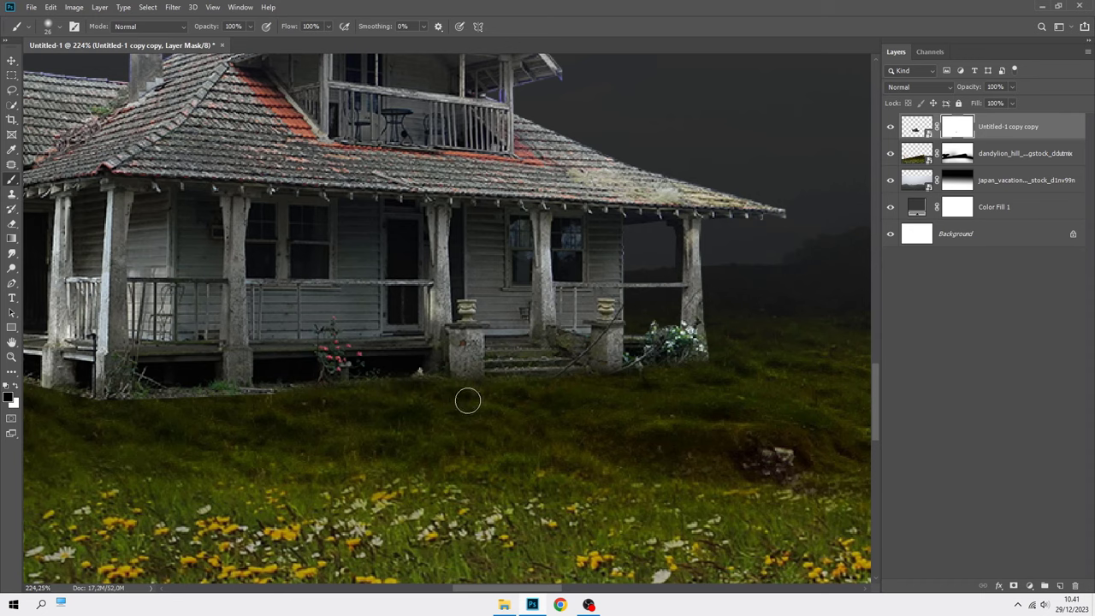
pyautogui.moveTo(468, 400); pyautogui.dragTo(635, 435)
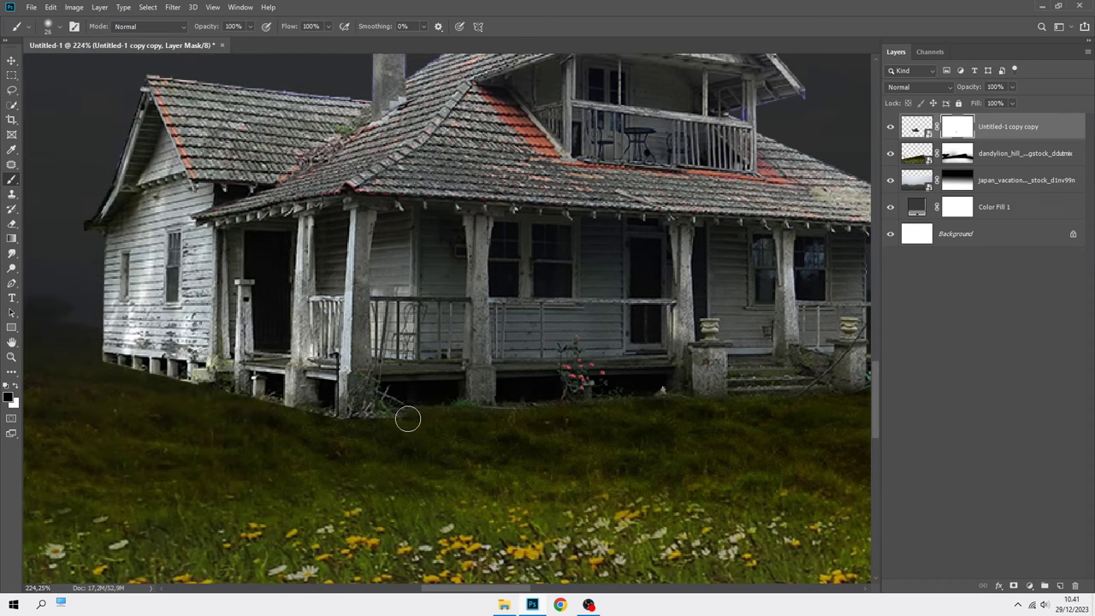
pyautogui.moveTo(407, 418); pyautogui.dragTo(362, 423)
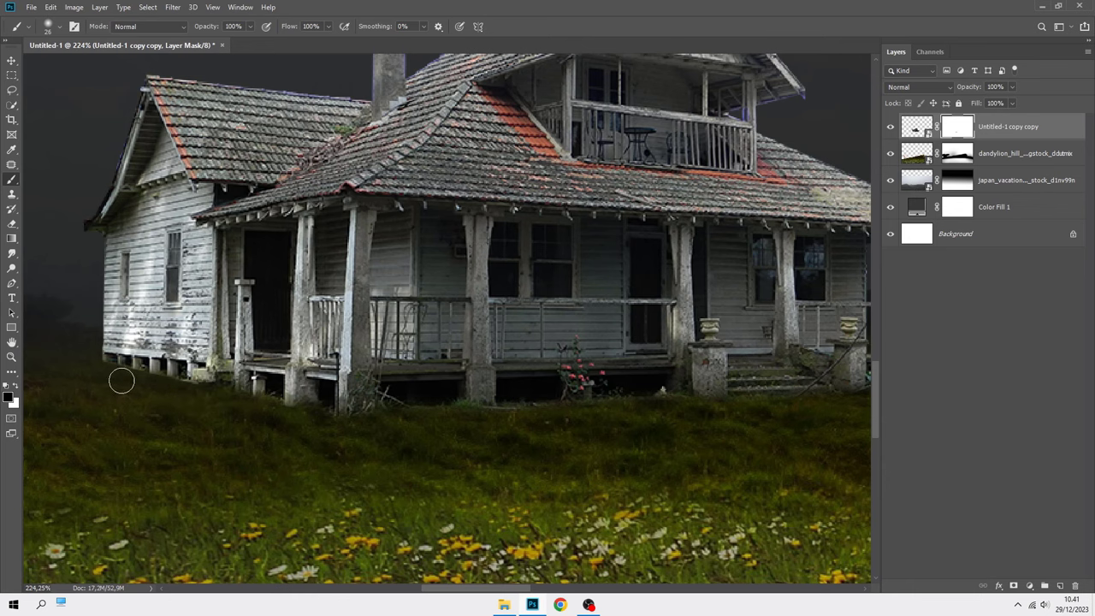
pyautogui.scroll(-5, 350, 442)
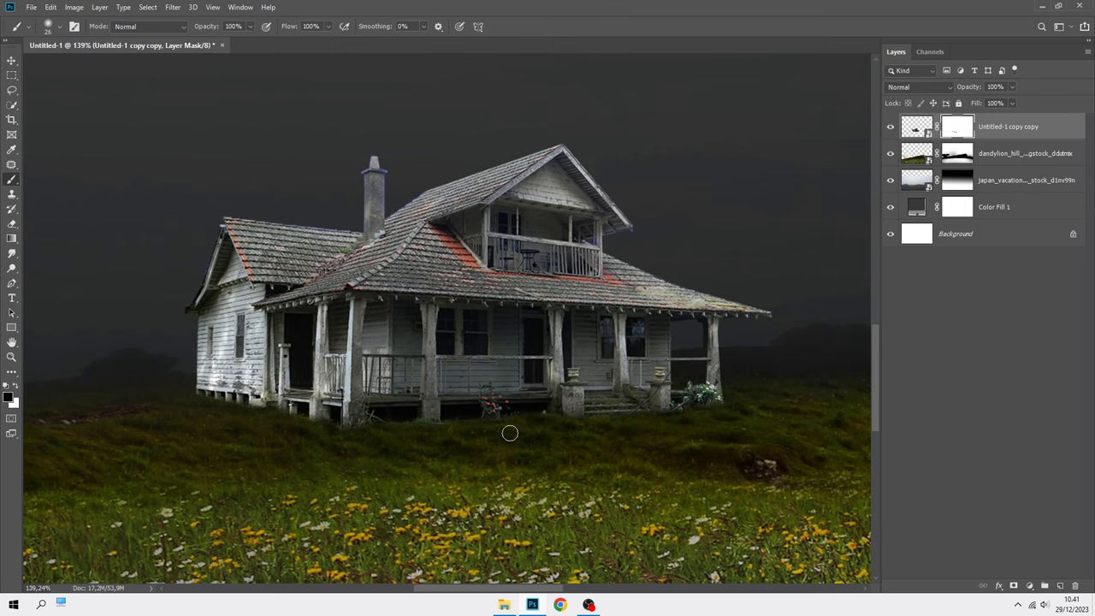
pyautogui.hotkey('ctrl', '0')
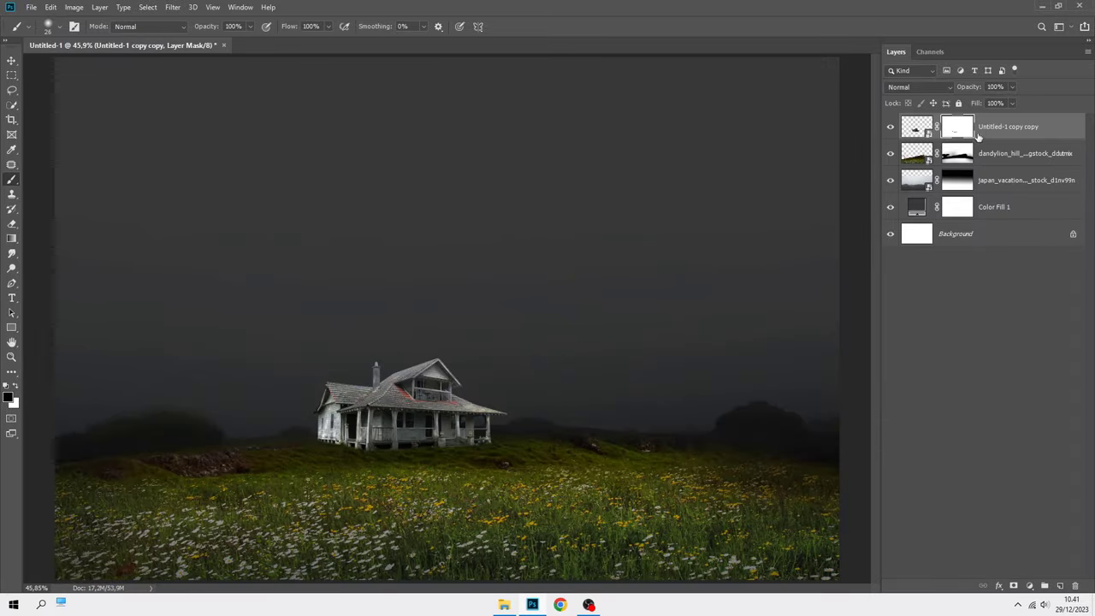
# - Add a Hue/Saturation adjustment clipped to the house layer
pyautogui.press('v')
pyautogui.hotkey('ctrl', '2')
pyautogui.click(1029, 585)
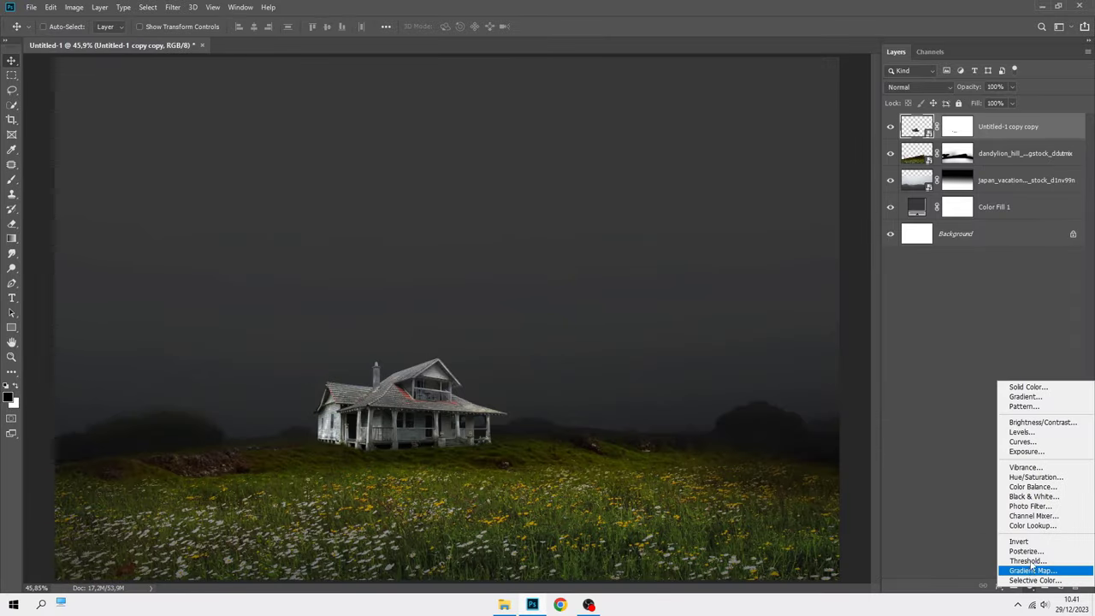
pyautogui.click(1030, 485)
pyautogui.click(793, 410)
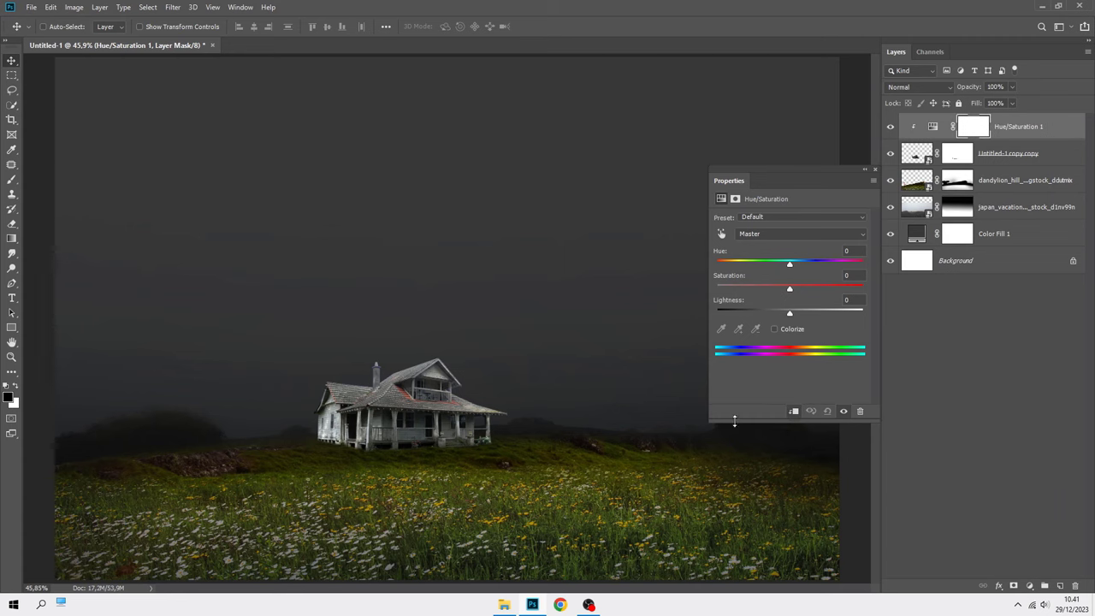
pyautogui.scroll(1, 377, 431)
pyautogui.scroll(1, 407, 426)
pyautogui.scroll(1, 406, 425)
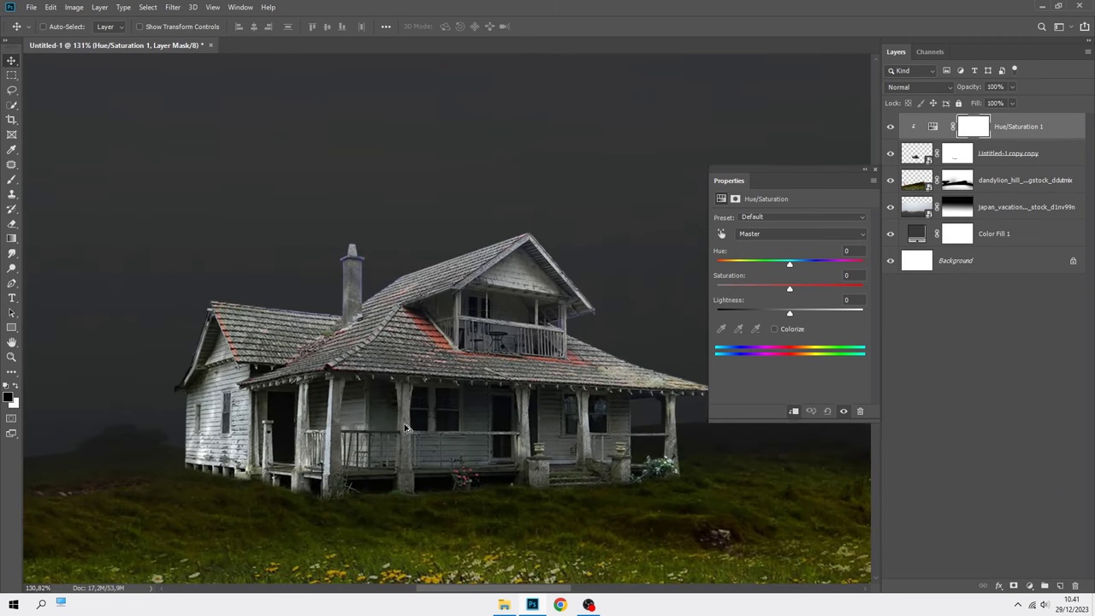
# - Lower the Blues saturation and drain Cyans saturation to -100 on the house
pyautogui.click(762, 235)
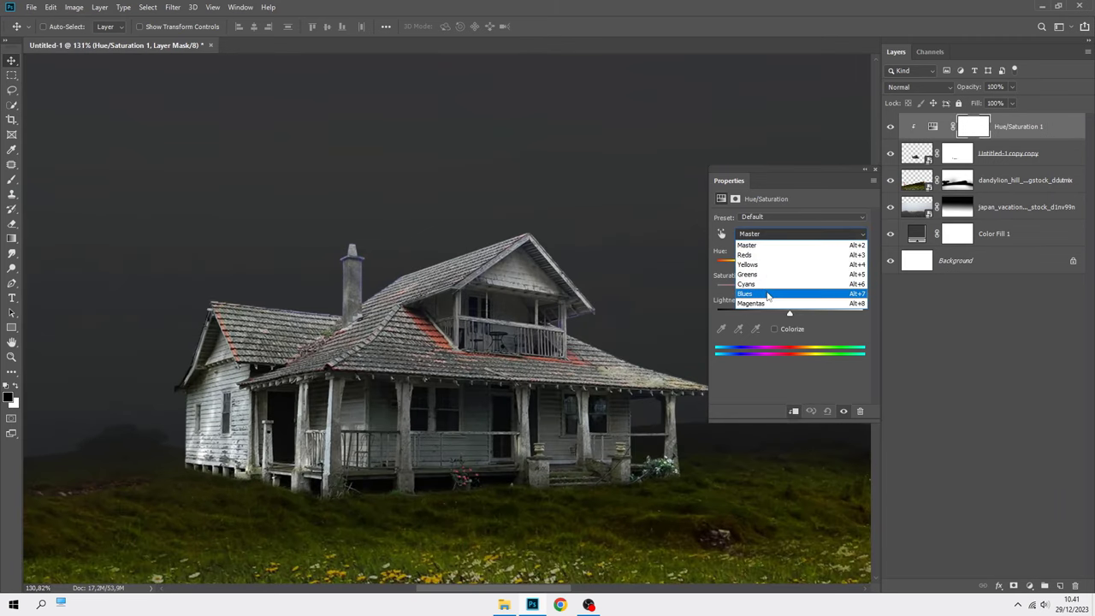
pyautogui.click(744, 293)
pyautogui.moveTo(789, 289)
pyautogui.mouseDown()
pyautogui.moveTo(891, 294)
pyautogui.moveTo(706, 286)
pyautogui.mouseUp()
pyautogui.click(791, 235)
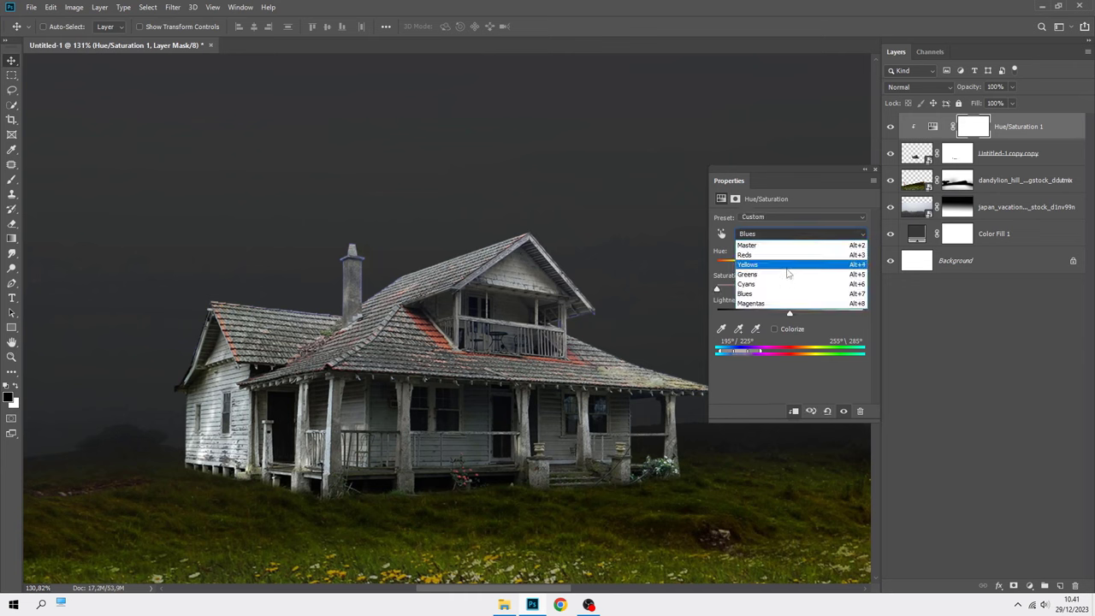
pyautogui.click(787, 284)
pyautogui.moveTo(789, 288)
pyautogui.mouseDown()
pyautogui.moveTo(896, 295)
pyautogui.moveTo(717, 289)
pyautogui.mouseUp()
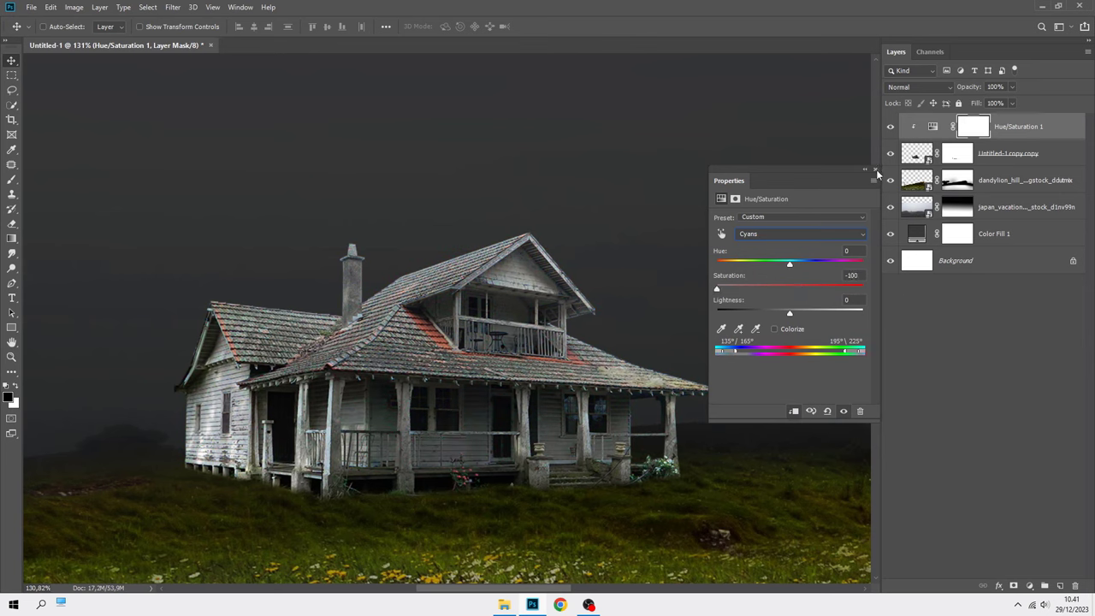
pyautogui.click(875, 171)
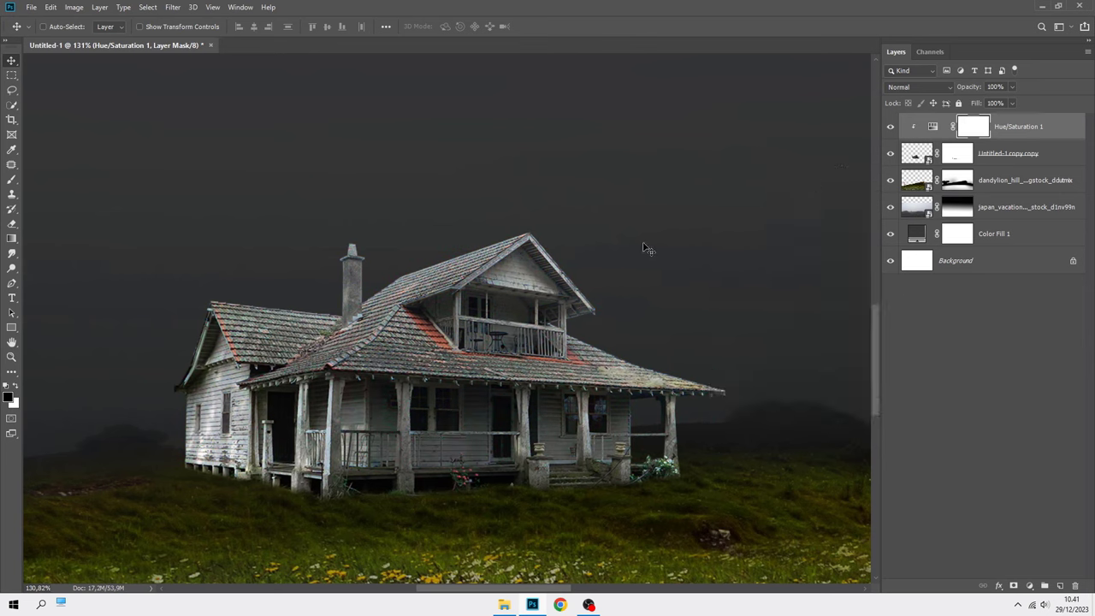
pyautogui.hotkey('ctrl', '0')
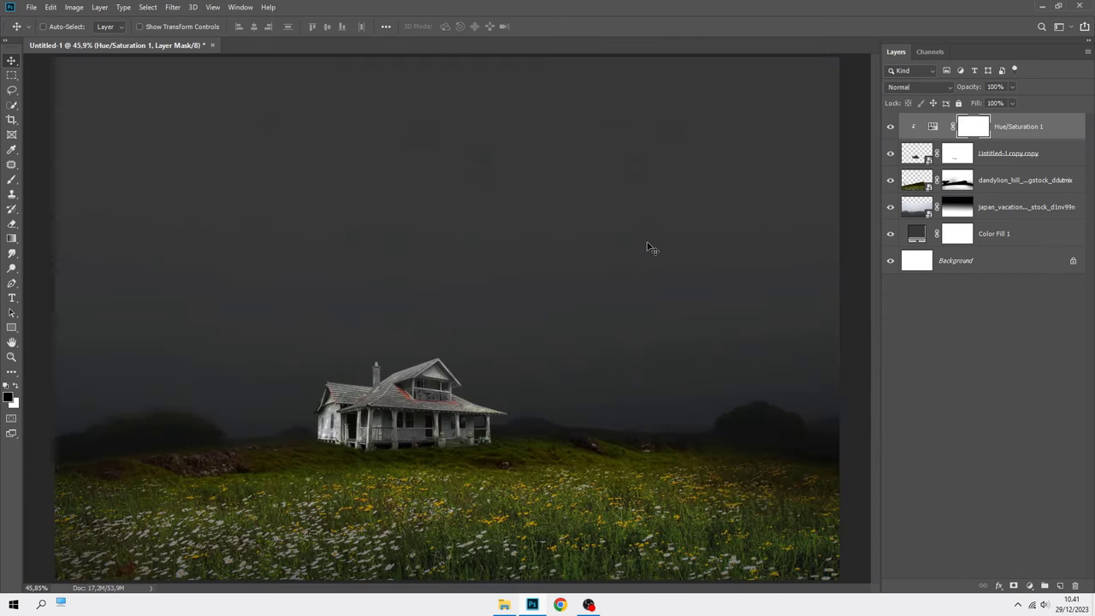
# - Add a clipped Brightness/Contrast adjustment darkening the house with slightly raised contrast
pyautogui.click(1005, 126)
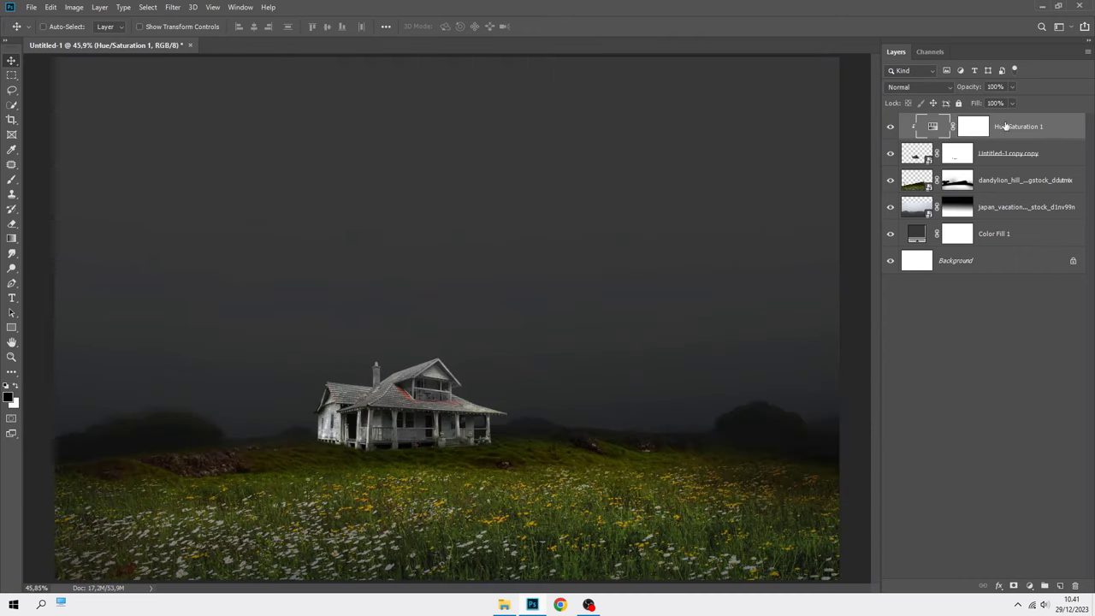
pyautogui.click(1029, 585)
pyautogui.click(1014, 426)
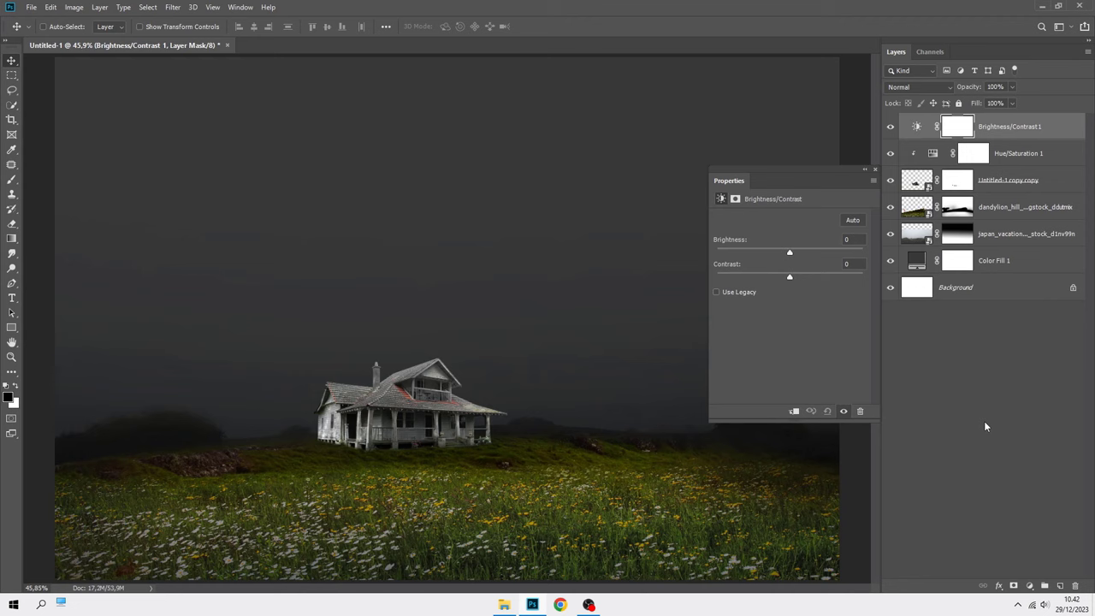
pyautogui.click(794, 412)
pyautogui.moveTo(789, 254); pyautogui.dragTo(731, 255)
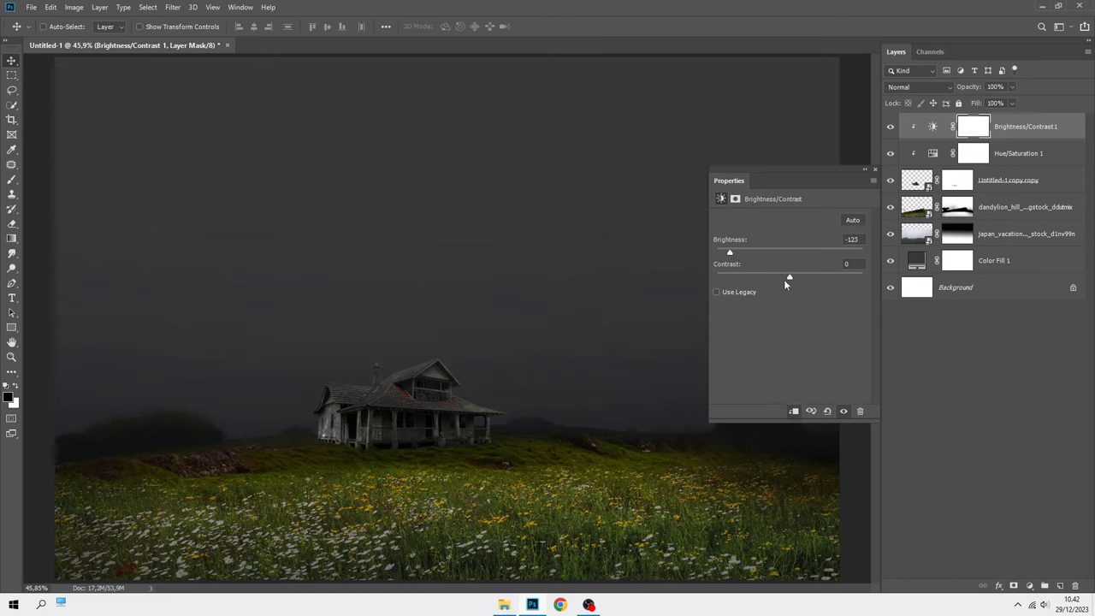
pyautogui.moveTo(792, 280); pyautogui.dragTo(808, 280)
pyautogui.click(874, 170)
# - Add a new layer above Color Fill 1 and pick orange for a linear gradient
pyautogui.click(1007, 126)
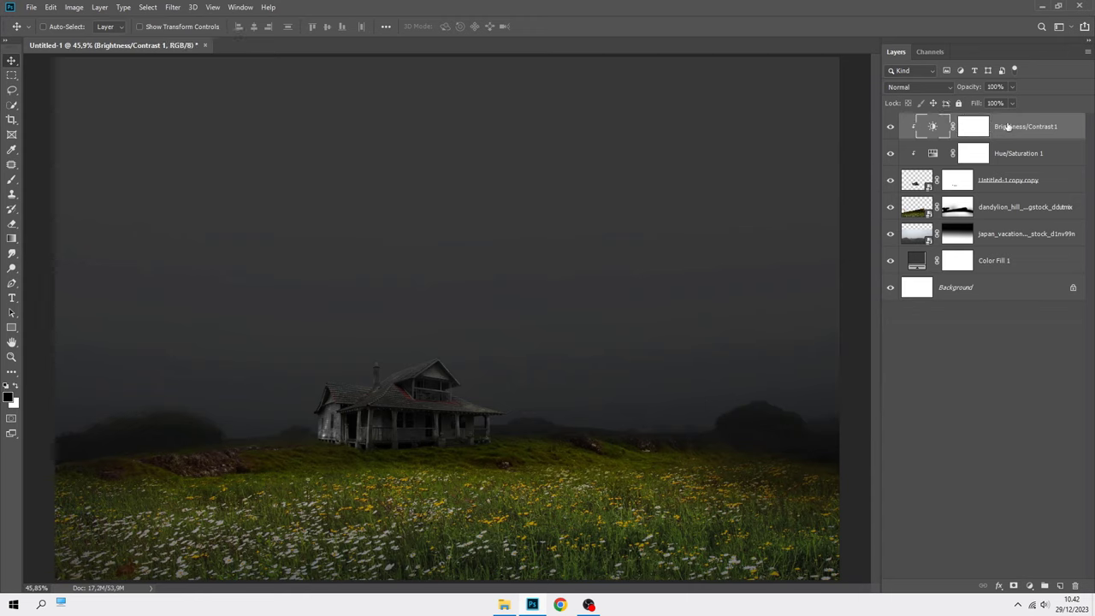
pyautogui.click(1006, 260)
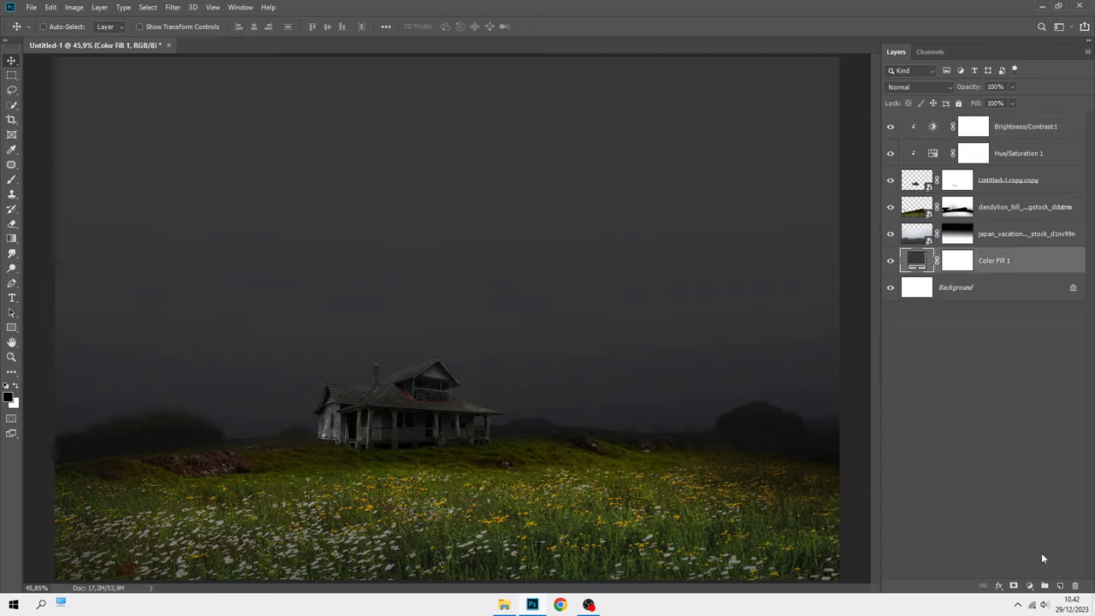
pyautogui.click(1060, 586)
pyautogui.click(11, 240)
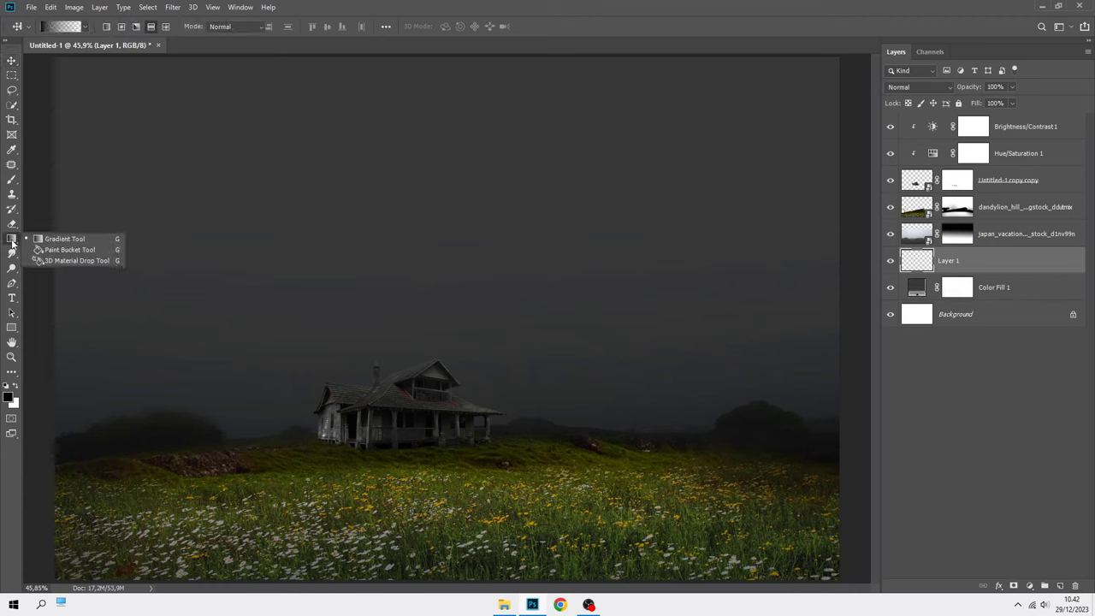
pyautogui.click(39, 239)
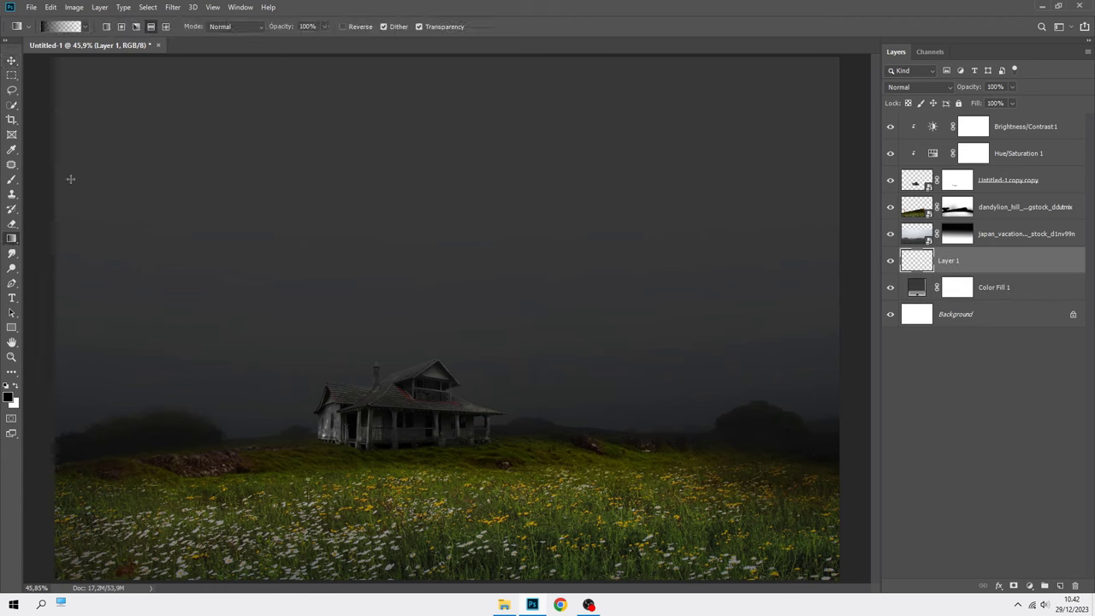
pyautogui.click(106, 26)
pyautogui.click(8, 396)
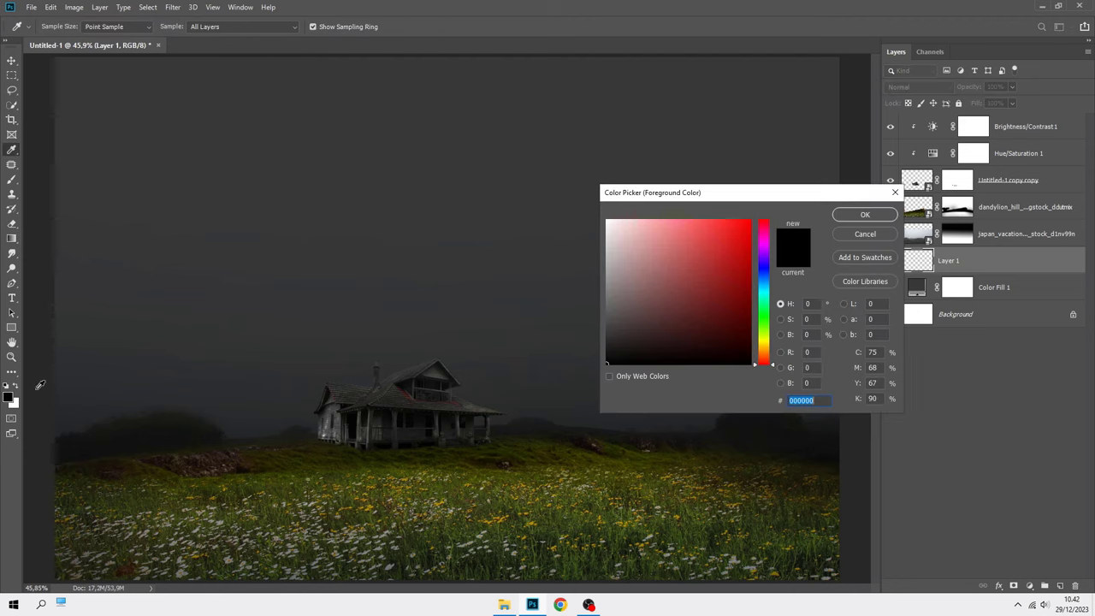
pyautogui.moveTo(744, 218); pyautogui.dragTo(738, 221)
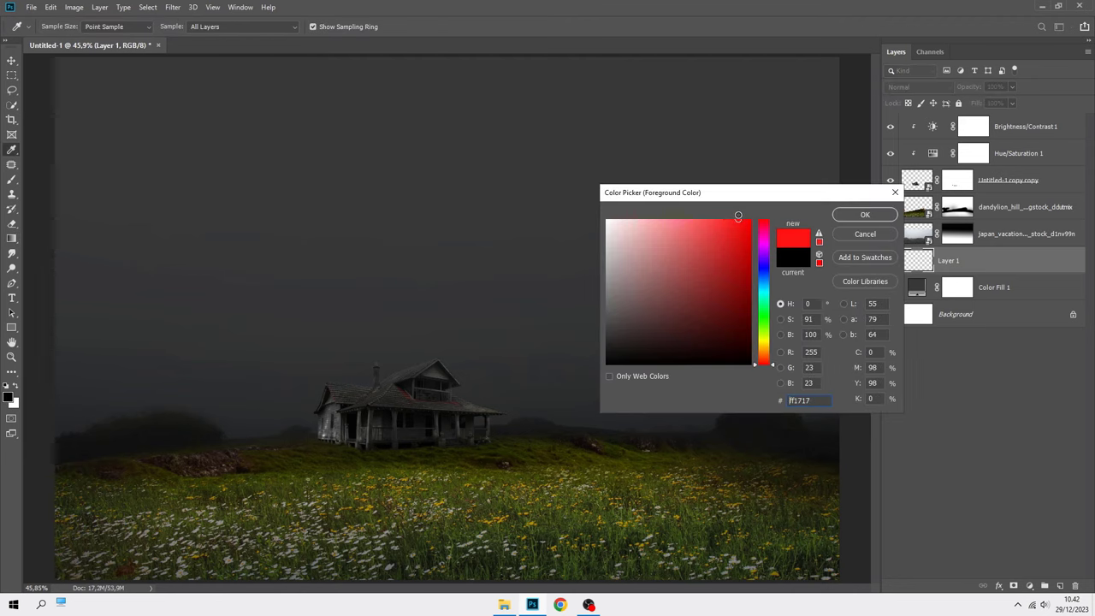
pyautogui.moveTo(765, 338); pyautogui.dragTo(773, 354)
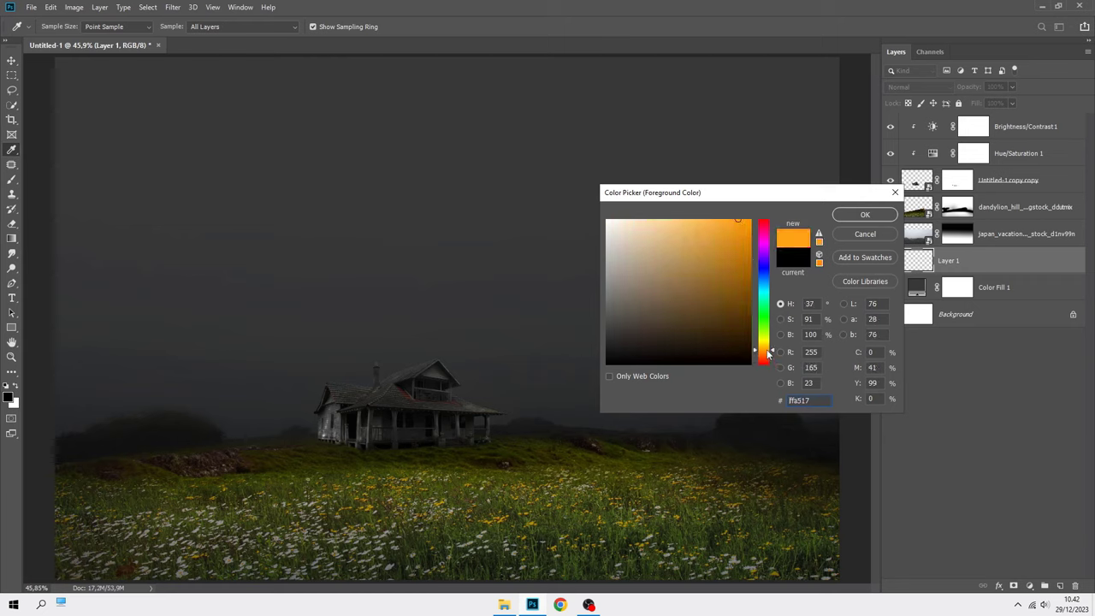
pyautogui.click(839, 218)
# - Fill Layer 1 with an orange linear gradient rising upward
pyautogui.press('g')
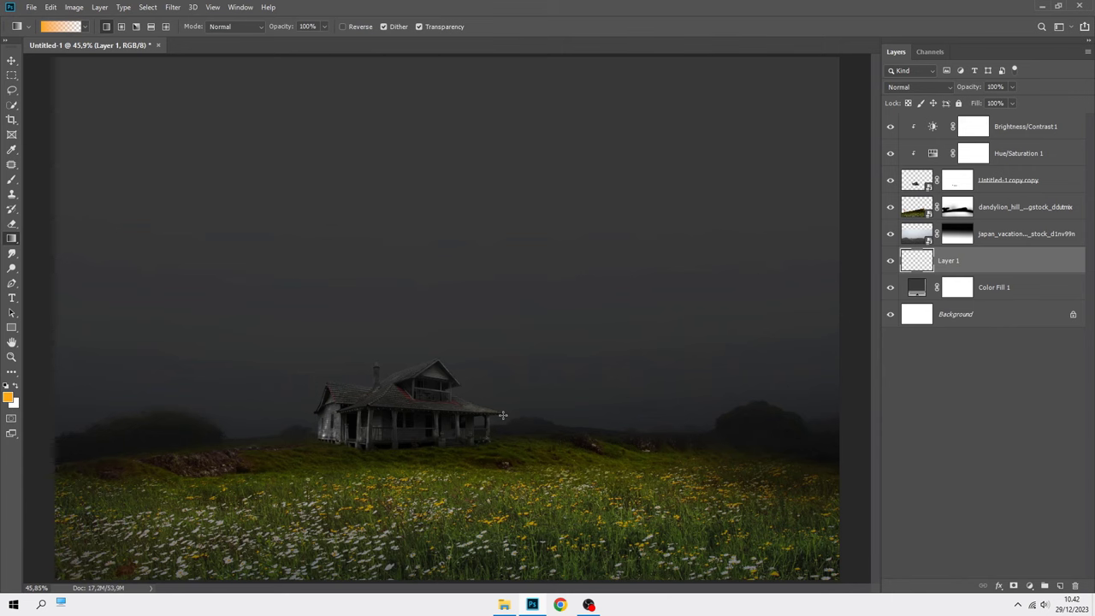
pyautogui.hotkey('ctrl', '-')
pyautogui.moveTo(430, 544); pyautogui.dragTo(431, 152)
pyautogui.scroll(1, 437, 306)
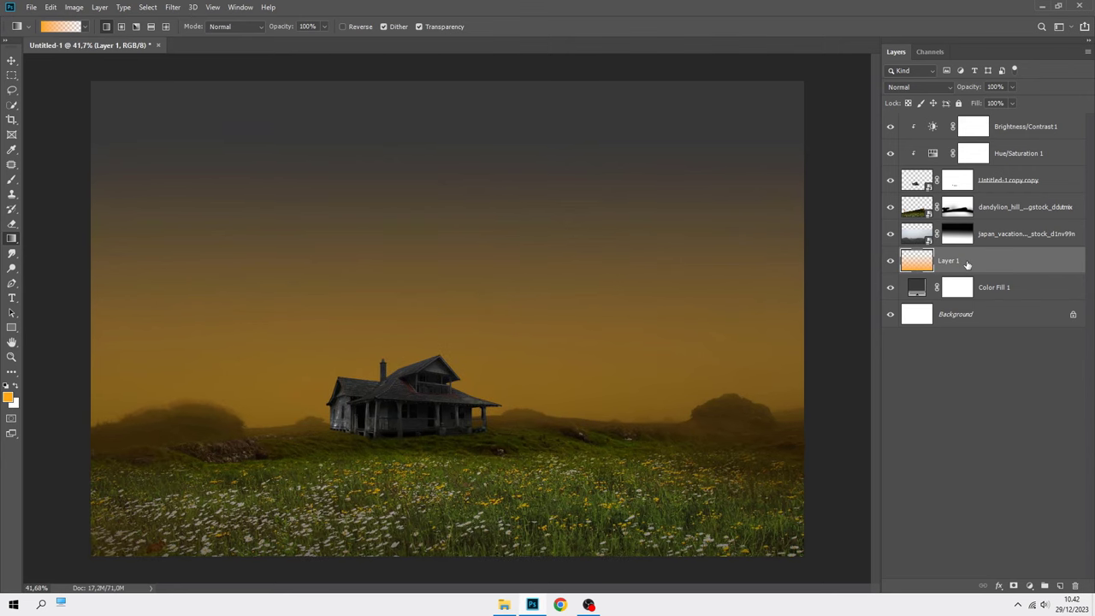
# - Mask Layer 1 with a 47% opacity gradient fading the orange sky toward the top
pyautogui.click(1013, 585)
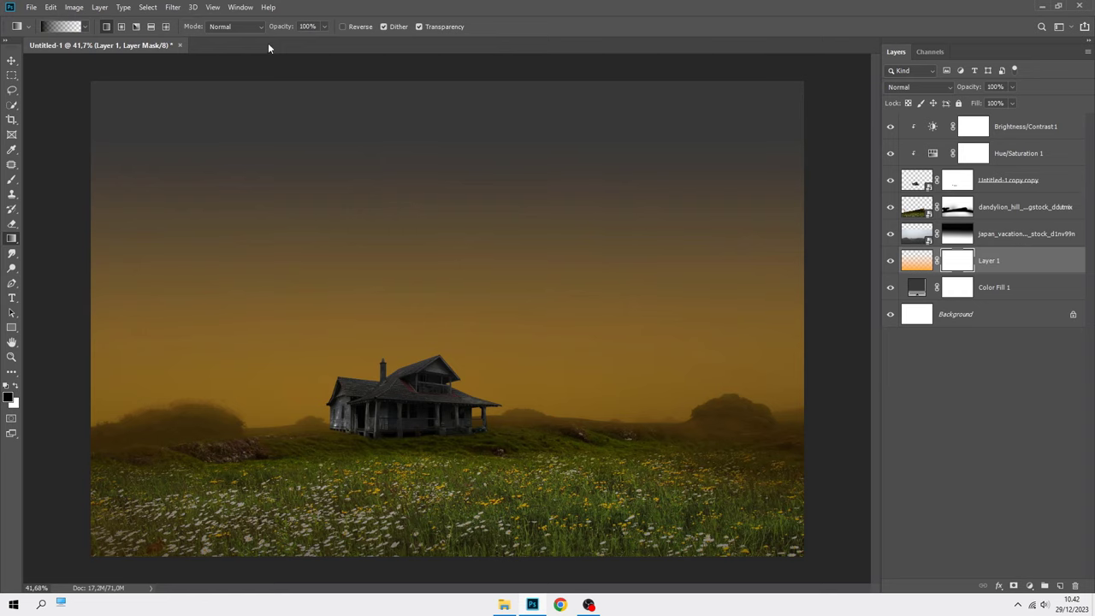
pyautogui.moveTo(328, 26); pyautogui.dragTo(298, 43)
pyautogui.moveTo(432, 77); pyautogui.dragTo(425, 423)
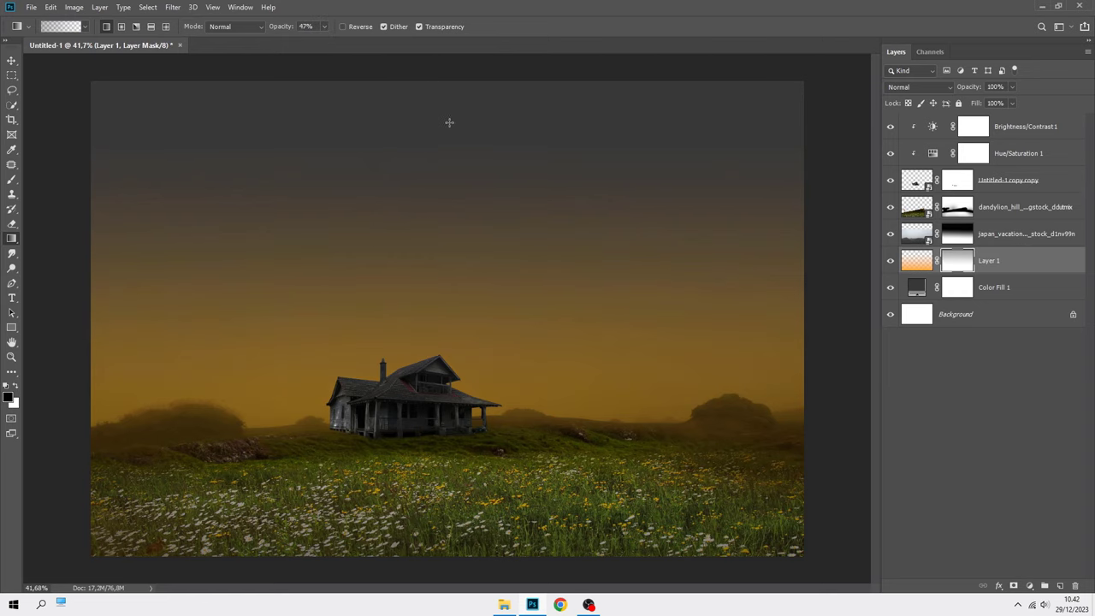
pyautogui.click(1006, 260)
pyautogui.press('v')
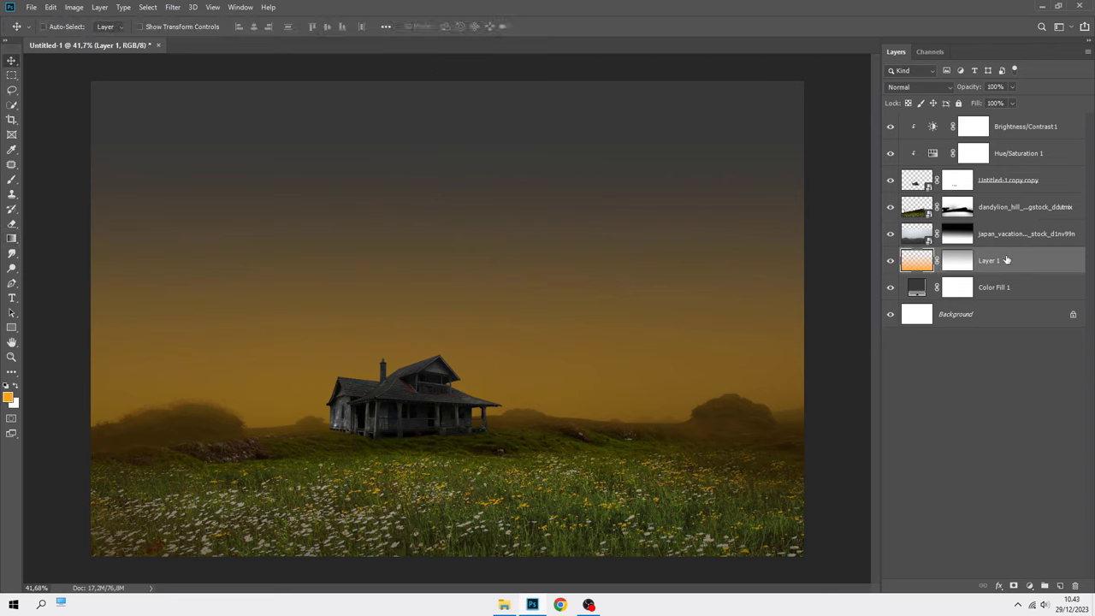
pyautogui.click(1018, 135)
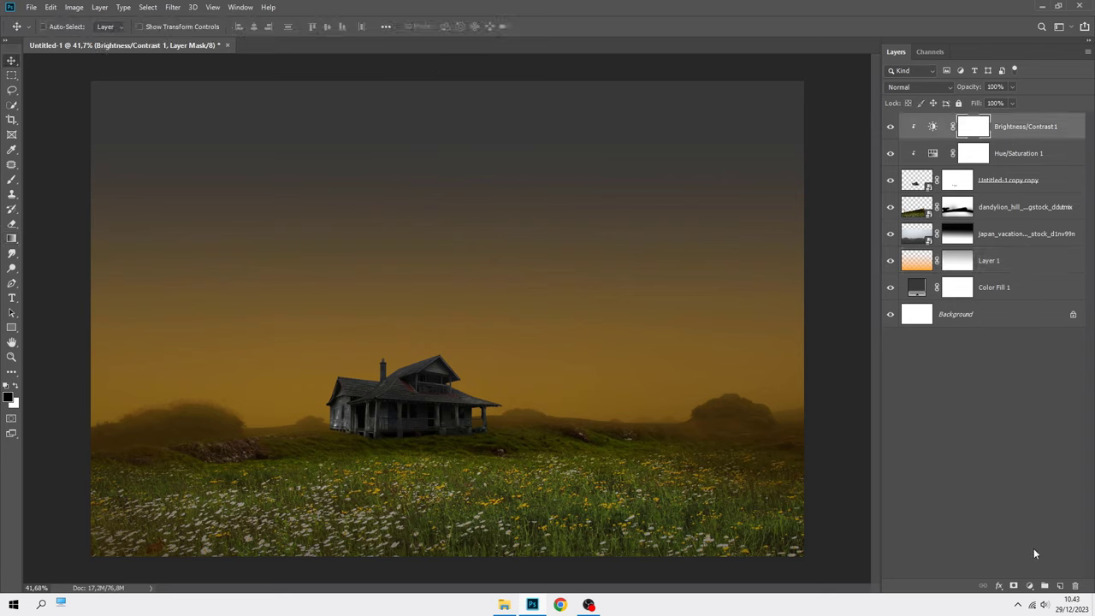
# - Add a clipped colorize Hue/Saturation with hue 42, saturation 63, lightness -30
pyautogui.click(1029, 585)
pyautogui.click(1034, 476)
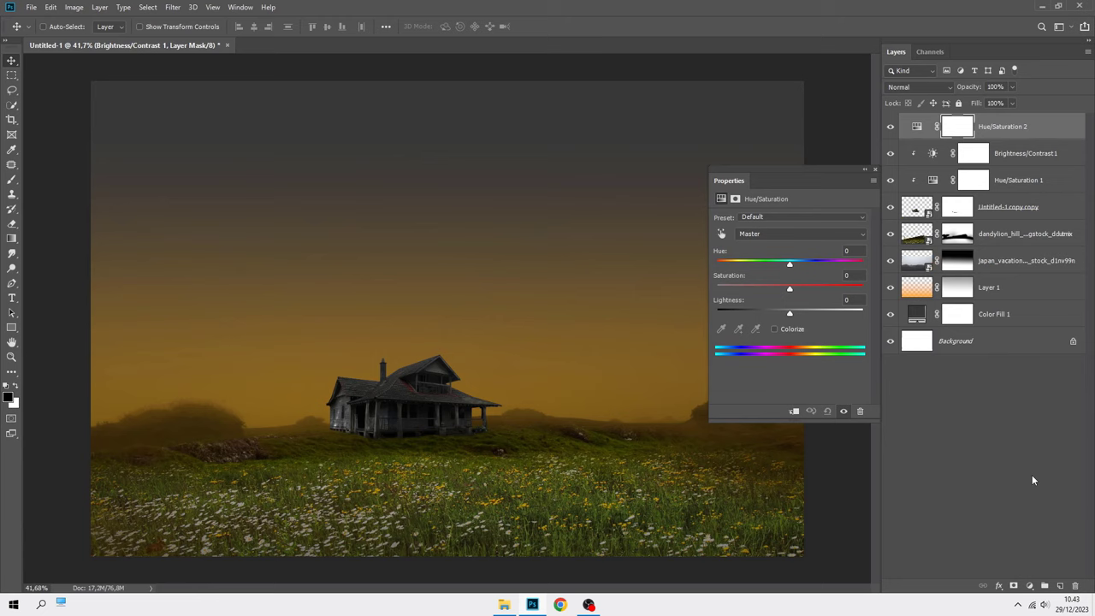
pyautogui.click(794, 411)
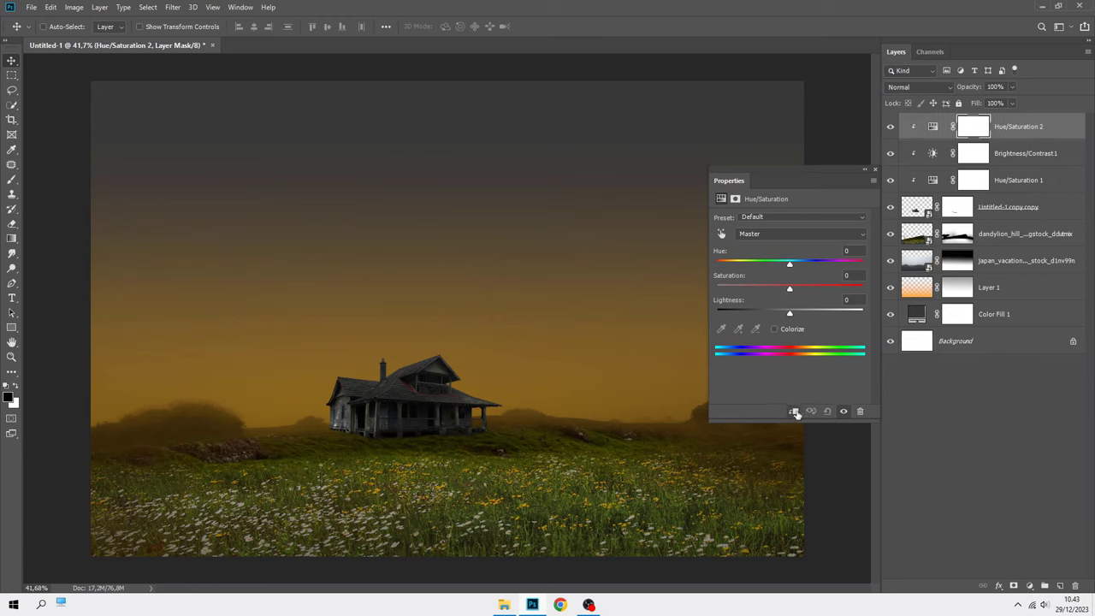
pyautogui.click(775, 330)
pyautogui.moveTo(717, 263); pyautogui.dragTo(734, 264)
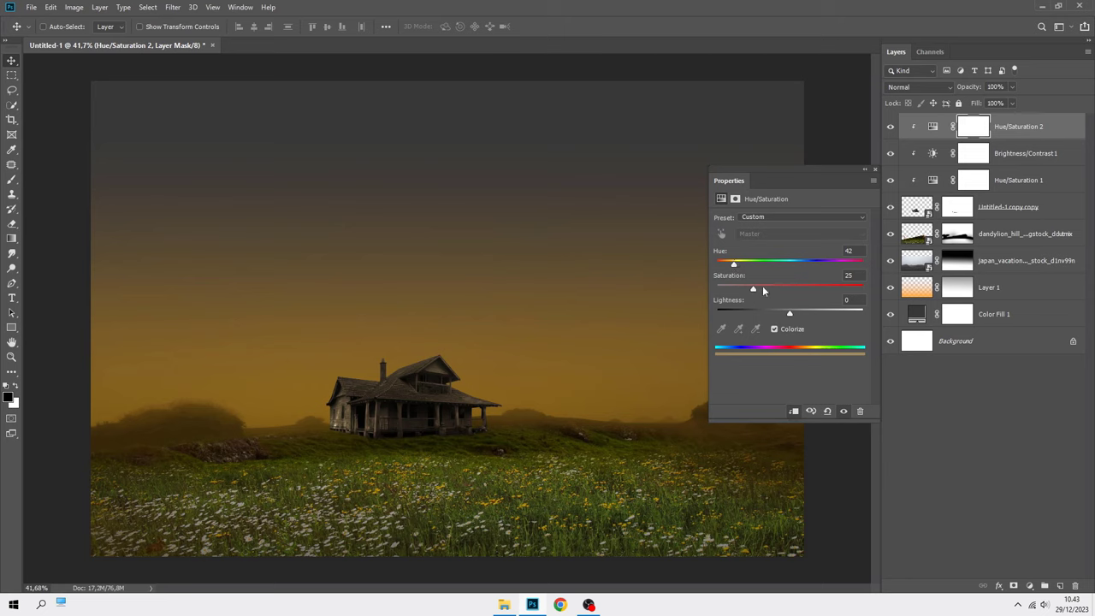
pyautogui.moveTo(779, 288); pyautogui.dragTo(804, 291)
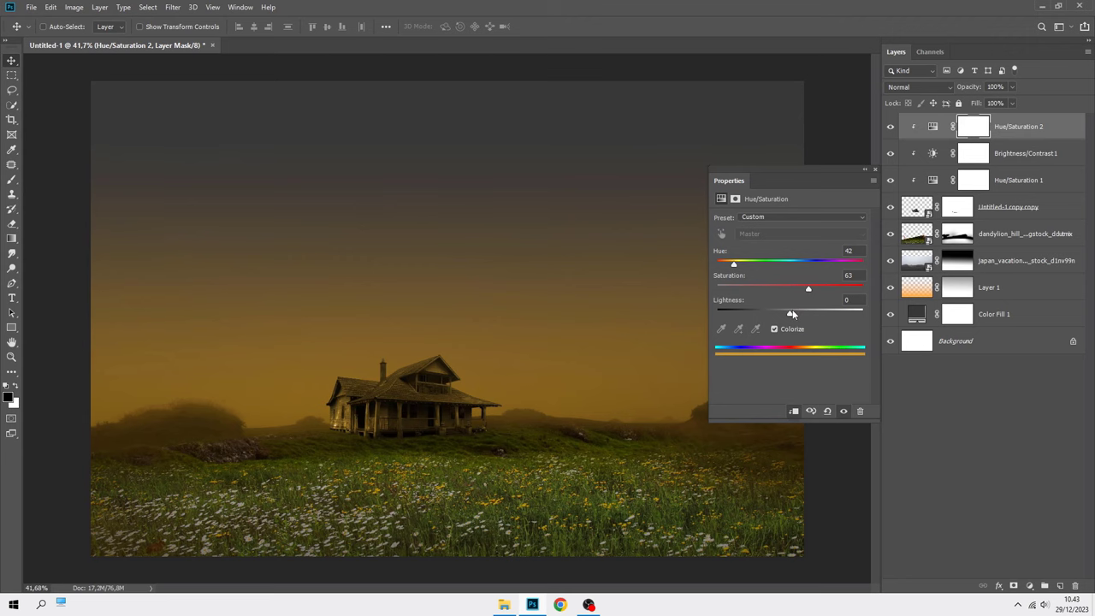
pyautogui.moveTo(791, 311); pyautogui.dragTo(757, 315)
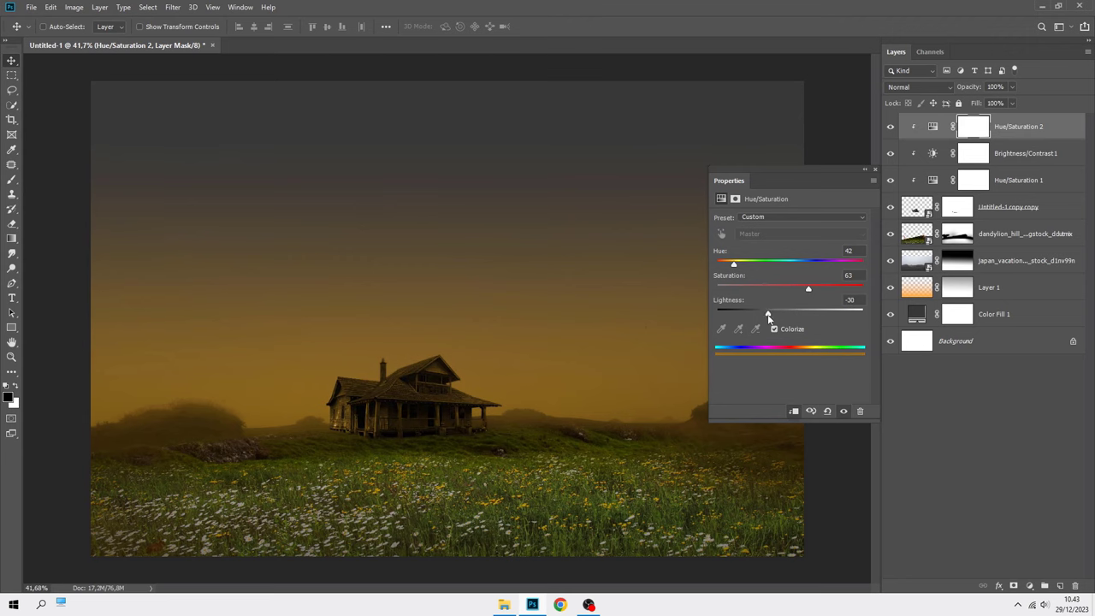
pyautogui.hotkey('ctrl', '0')
pyautogui.click(874, 168)
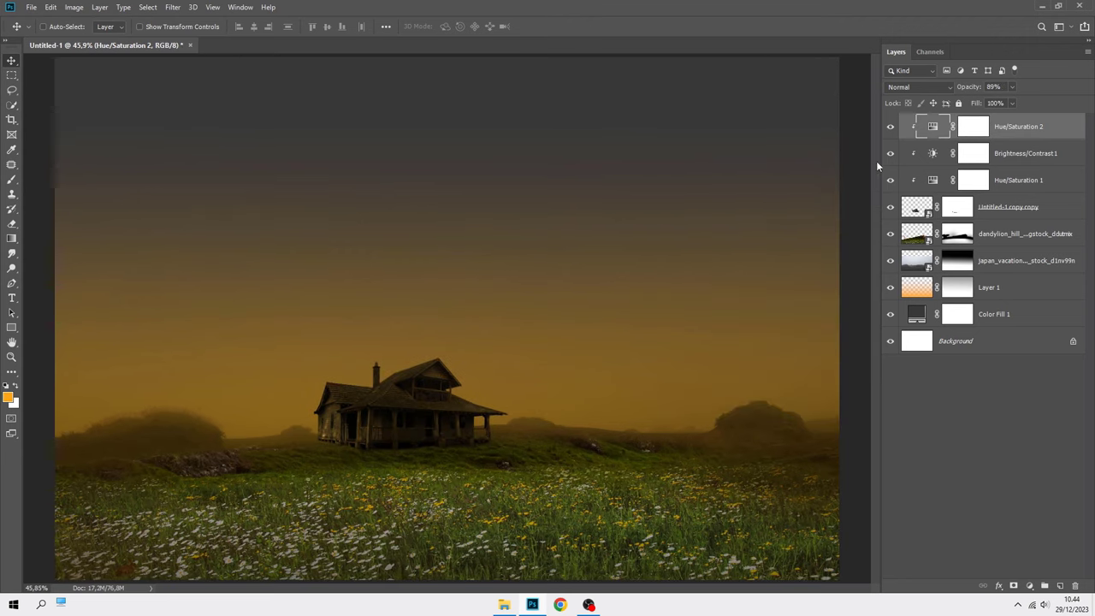
pyautogui.click(933, 126)
# - Set Hue/Saturation 2 to 89% opacity and split its Underlying Layer highlight slider in Blend If
pyautogui.press('8')
pyautogui.press('9')
pyautogui.rightClick(985, 126)
pyautogui.click(994, 126)
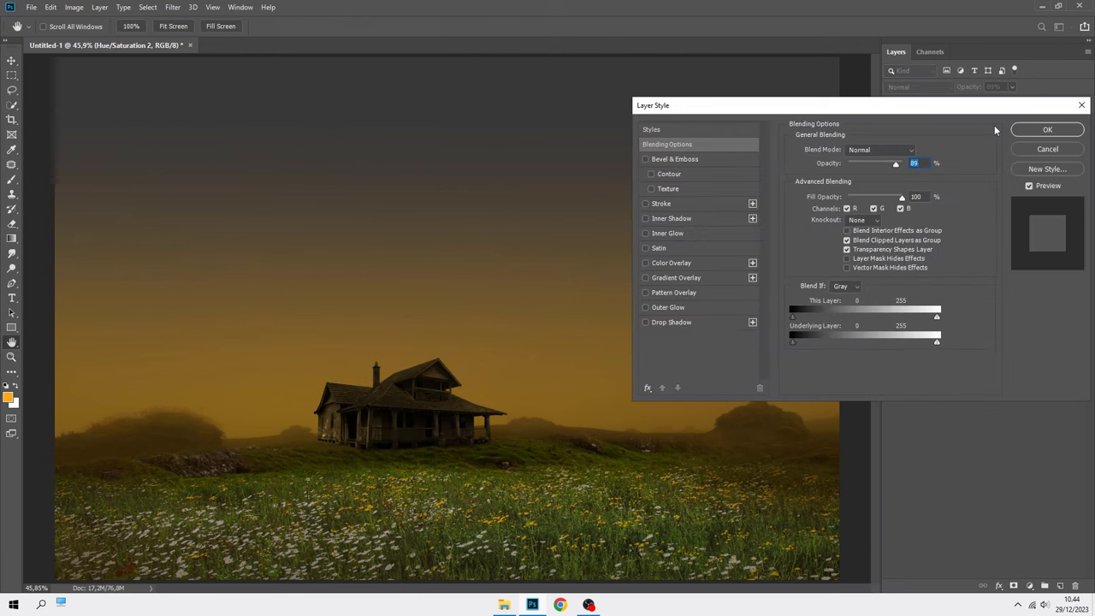
pyautogui.press('alt')
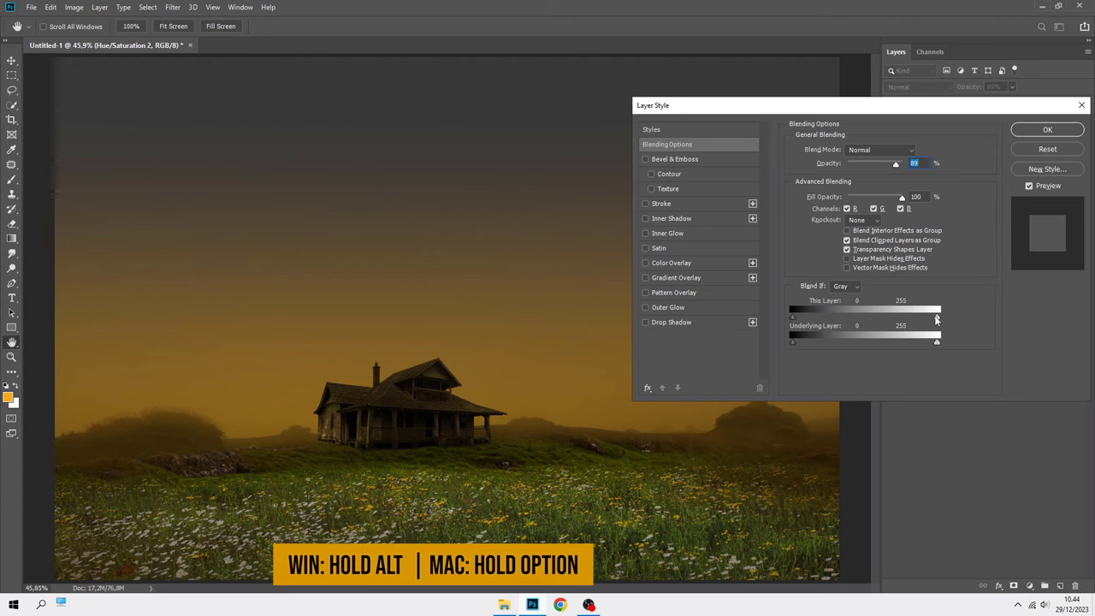
pyautogui.moveTo(822, 318); pyautogui.dragTo(771, 322)
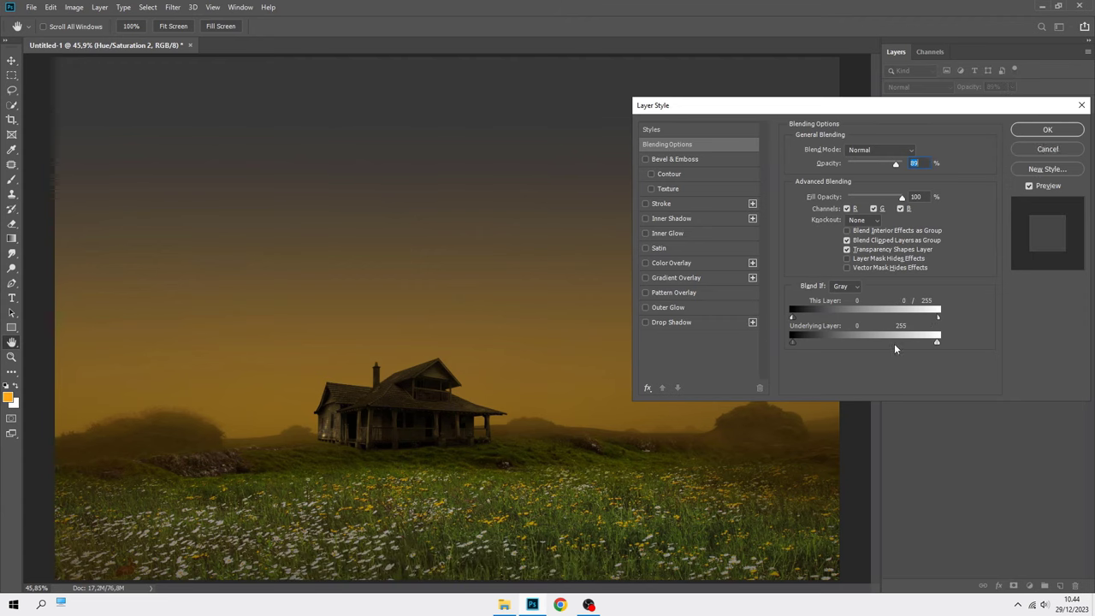
pyautogui.moveTo(935, 344); pyautogui.dragTo(904, 346)
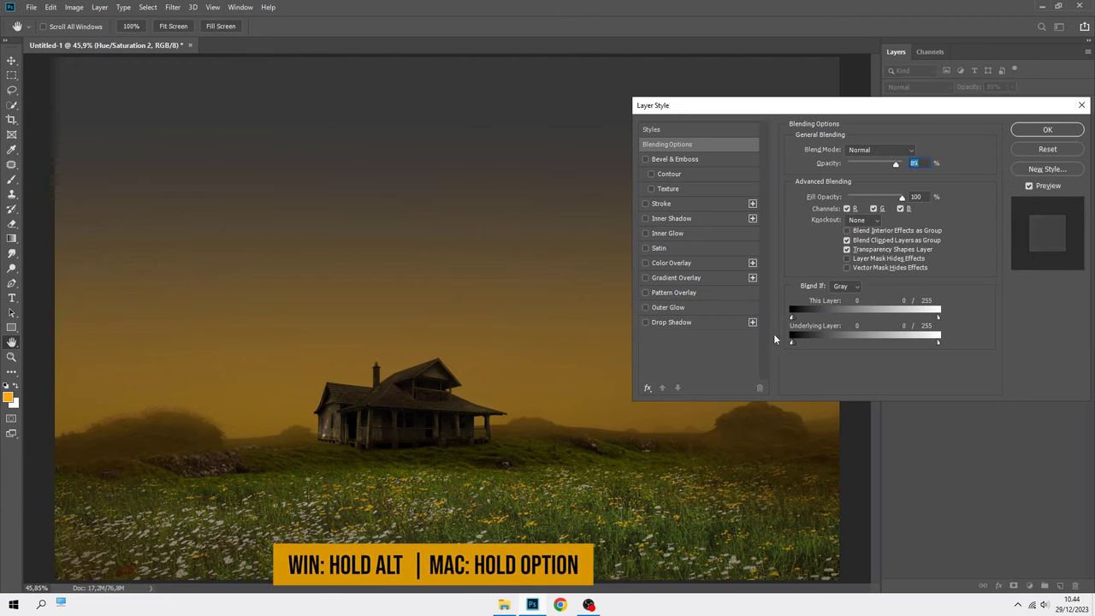
pyautogui.click(1047, 129)
# - Compare the scene with Hue/Saturation 2 toggled off and on, then fit the image to the window
pyautogui.press('v')
pyautogui.scroll(2, 387, 414)
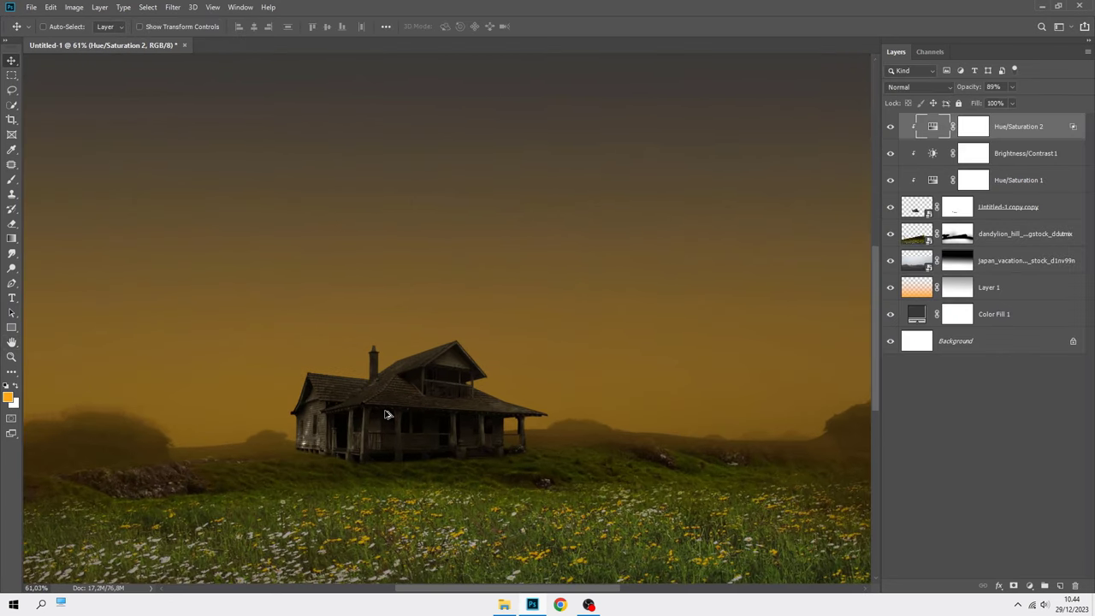
pyautogui.scroll(1, 387, 414)
pyautogui.click(891, 128)
pyautogui.click(890, 128)
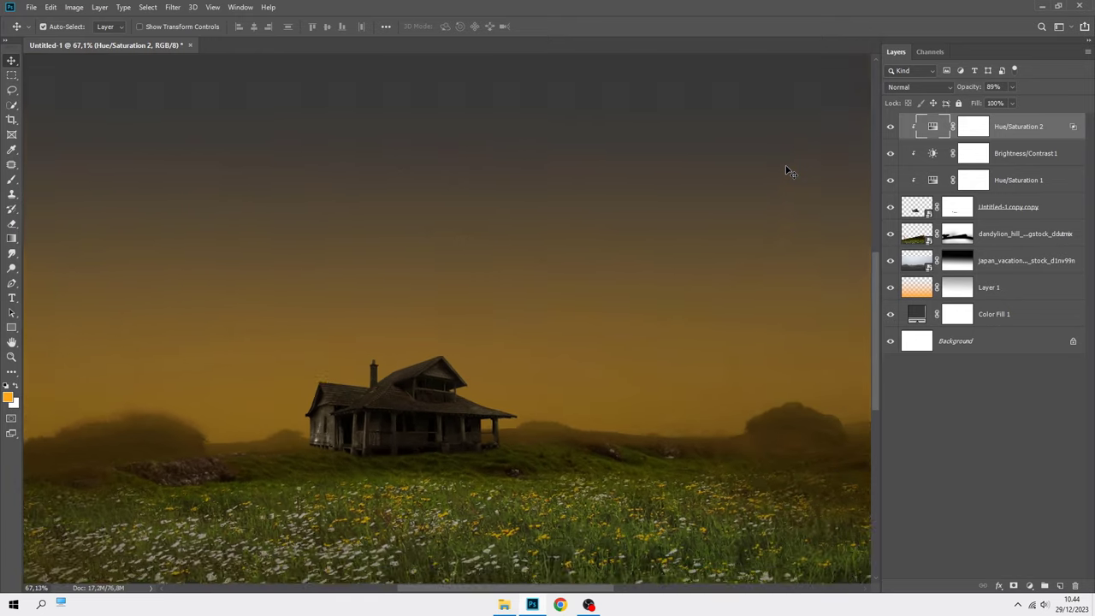
pyautogui.hotkey('ctrl', '0')
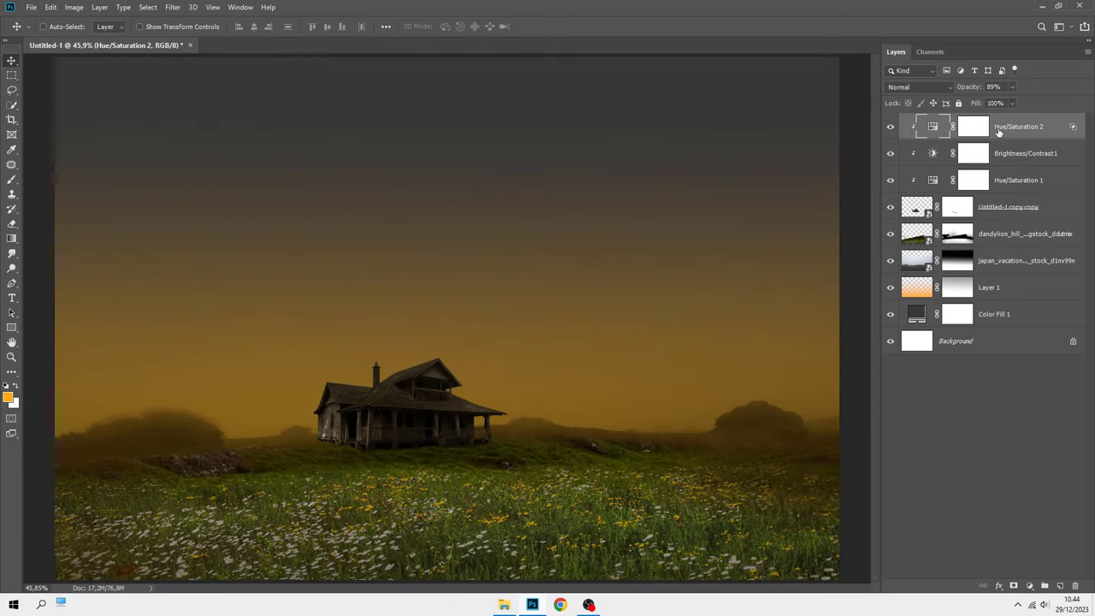
# - Add a clipped Hue/Saturation layer with Colorize on and saturation around 61
pyautogui.click(1030, 584)
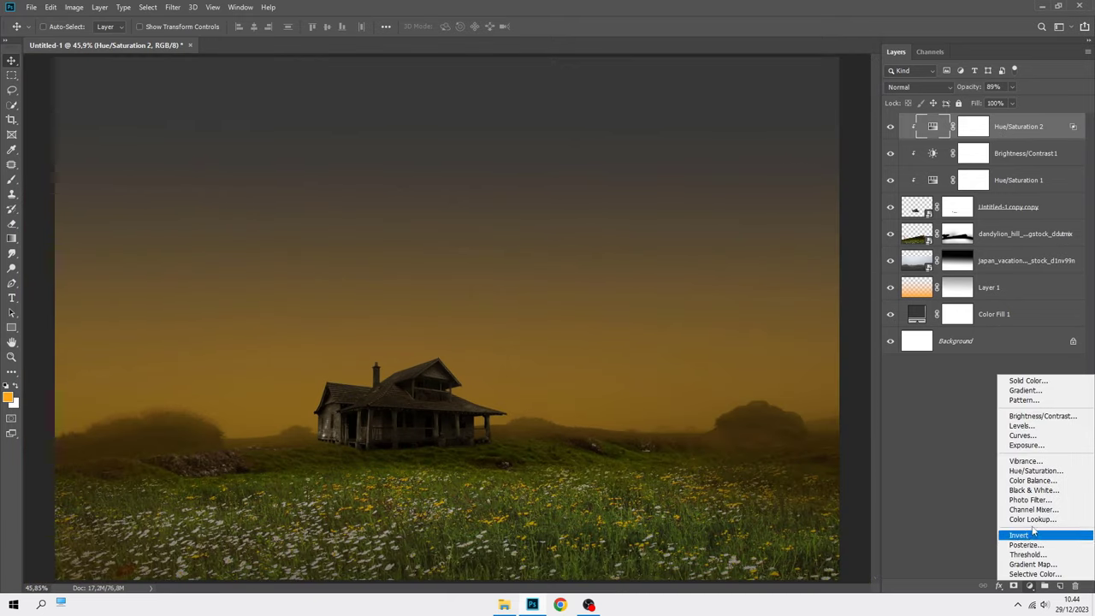
pyautogui.click(1035, 477)
pyautogui.click(793, 411)
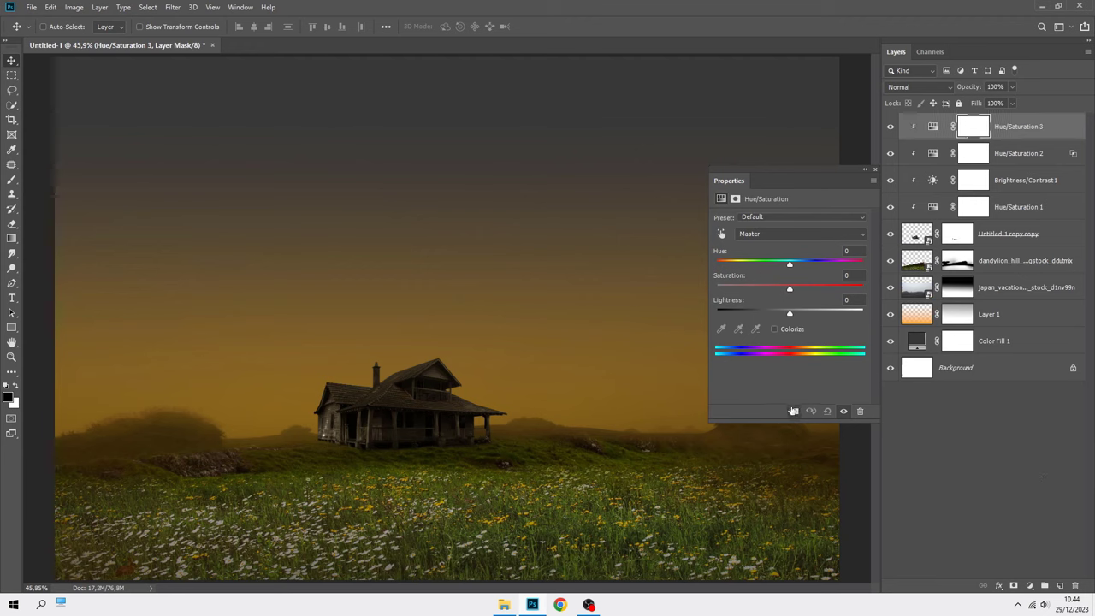
pyautogui.click(775, 330)
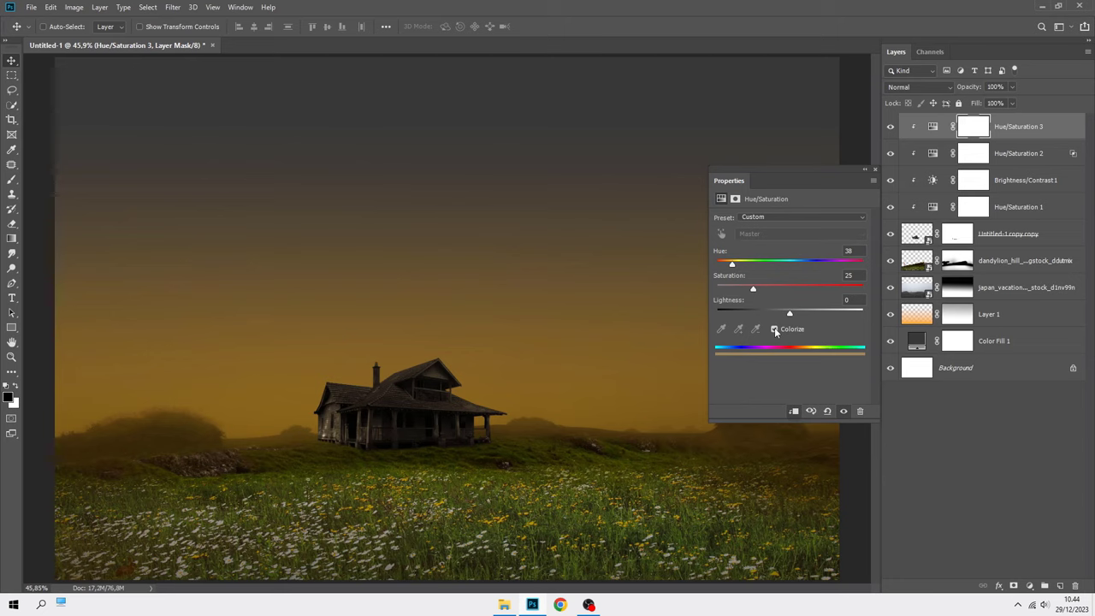
pyautogui.click(805, 285)
# - Switch its blend mode to Lighter Color and fine-tune saturation up to 65
pyautogui.click(918, 86)
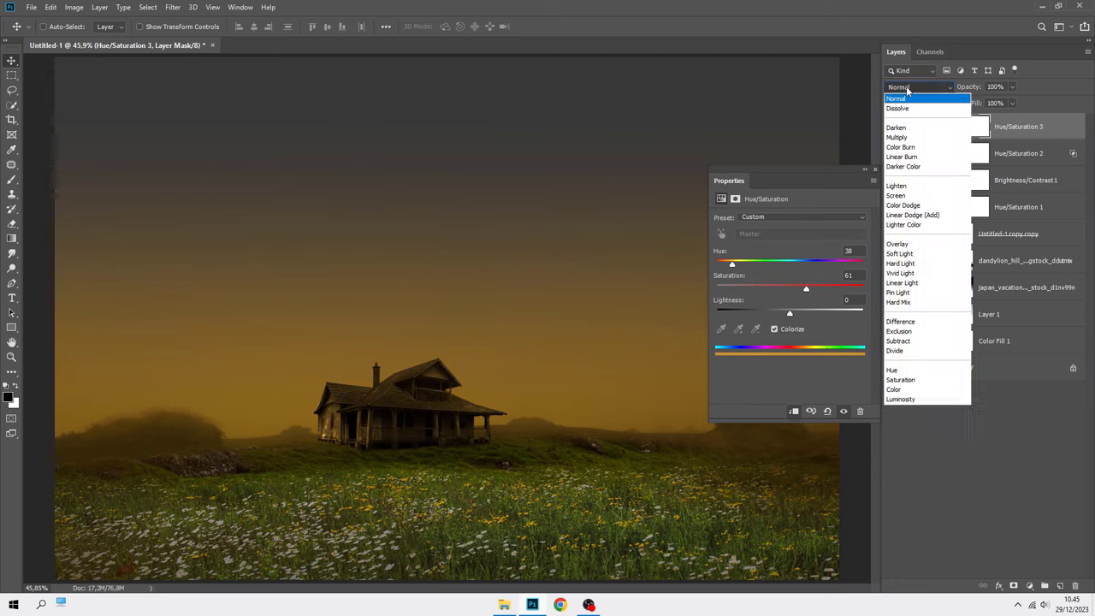
pyautogui.click(916, 226)
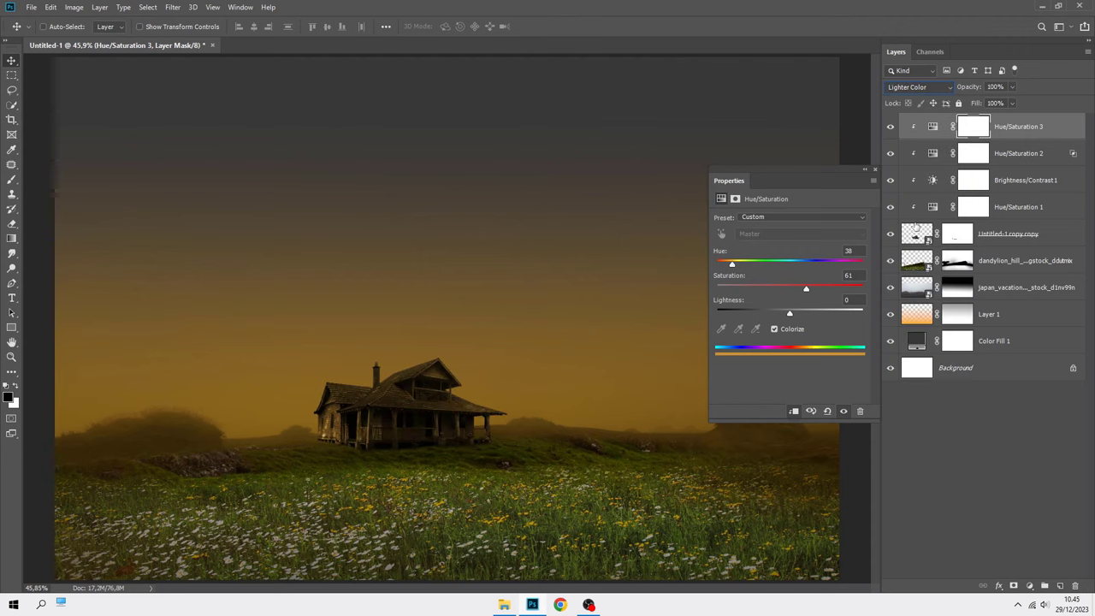
pyautogui.click(809, 287)
pyautogui.moveTo(809, 291); pyautogui.dragTo(811, 288)
pyautogui.click(874, 169)
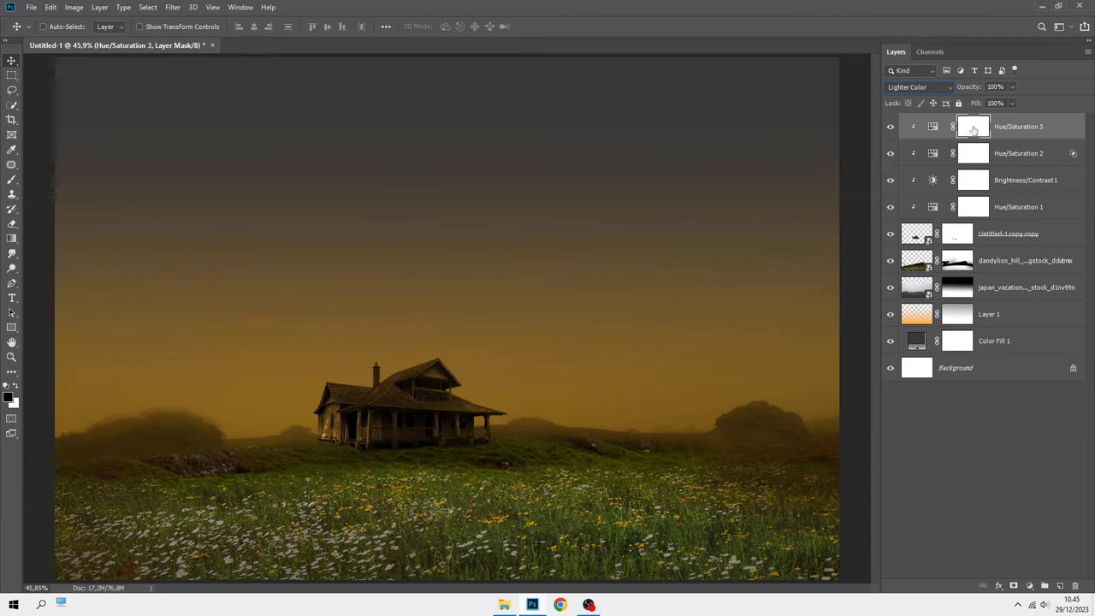
# - Invert the Hue/Saturation 3 mask to black and brush white back over the house at 30% opacity
pyautogui.hotkey('ctrl', 'i')
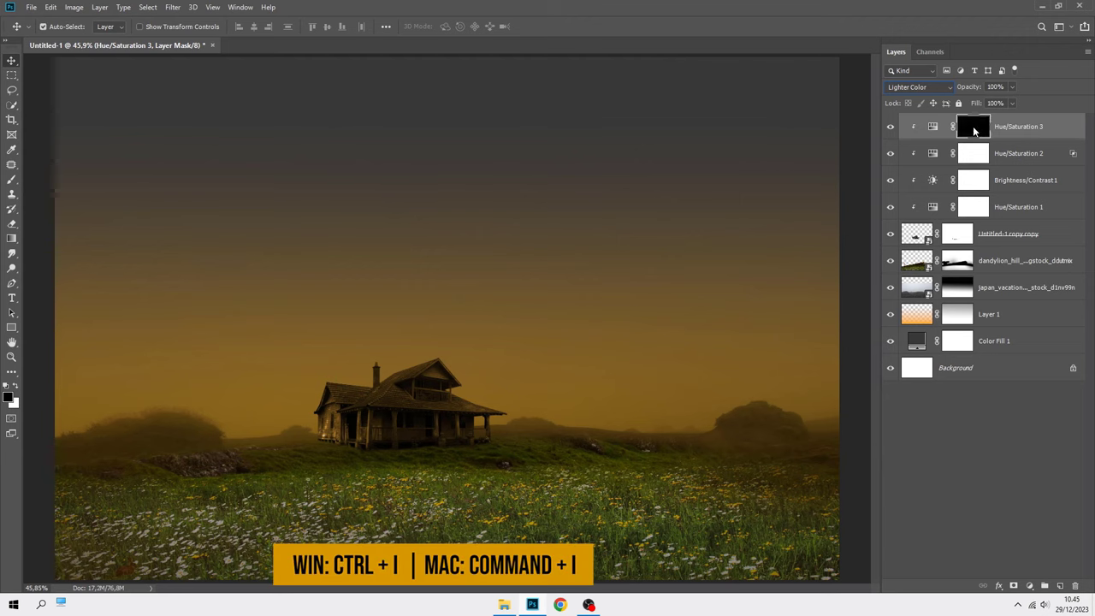
pyautogui.click(12, 180)
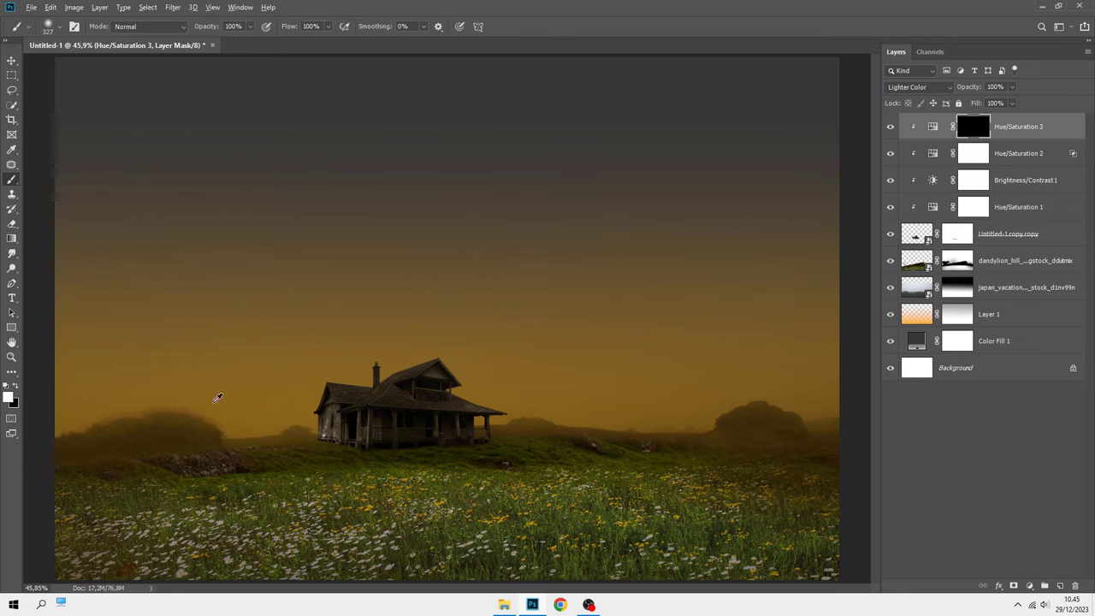
pyautogui.moveTo(312, 412)
pyautogui.mouseDown()
pyautogui.moveTo(355, 410)
pyautogui.moveTo(362, 391)
pyautogui.mouseUp()
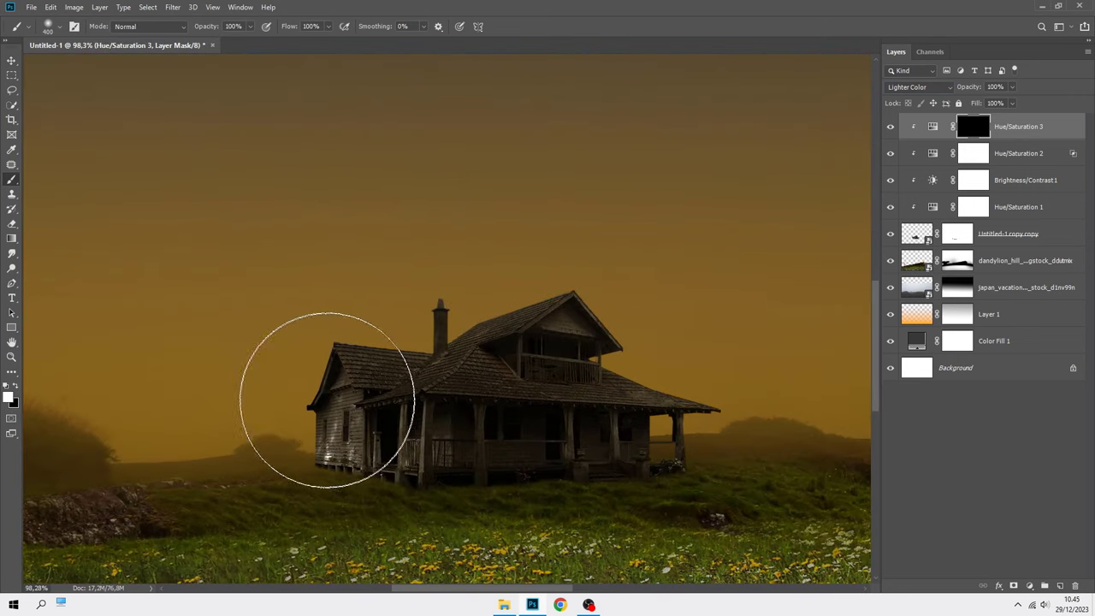
pyautogui.moveTo(362, 321)
pyautogui.mouseDown()
pyautogui.moveTo(402, 330)
pyautogui.moveTo(454, 257)
pyautogui.moveTo(518, 257)
pyautogui.moveTo(639, 321)
pyautogui.moveTo(721, 342)
pyautogui.moveTo(335, 337)
pyautogui.moveTo(289, 420)
pyautogui.mouseUp()
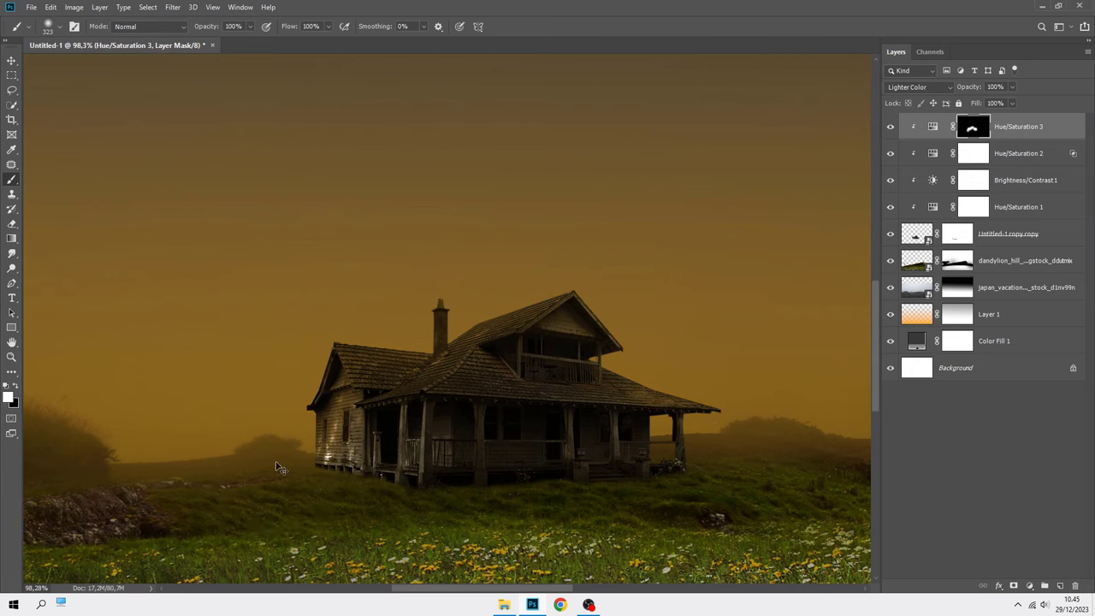
pyautogui.press('3')
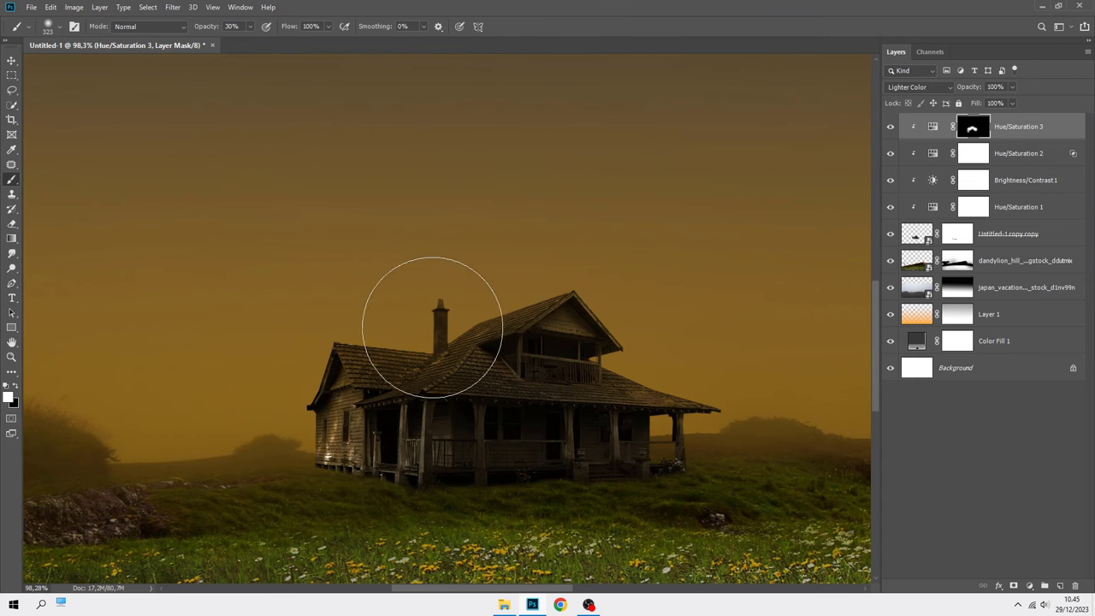
pyautogui.hotkey('ctrl', '0')
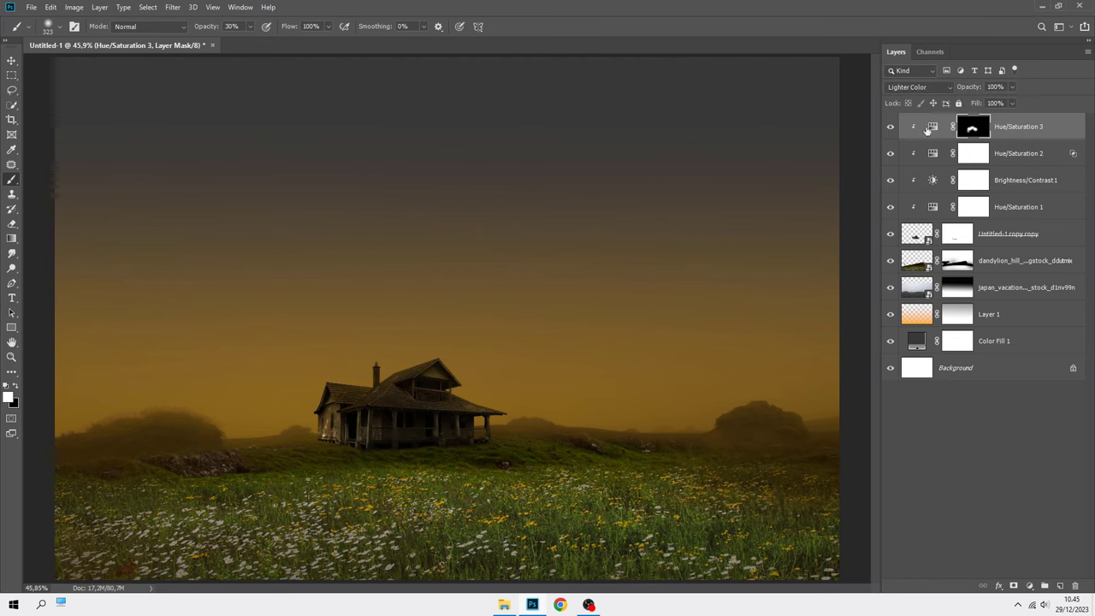
pyautogui.click(928, 129)
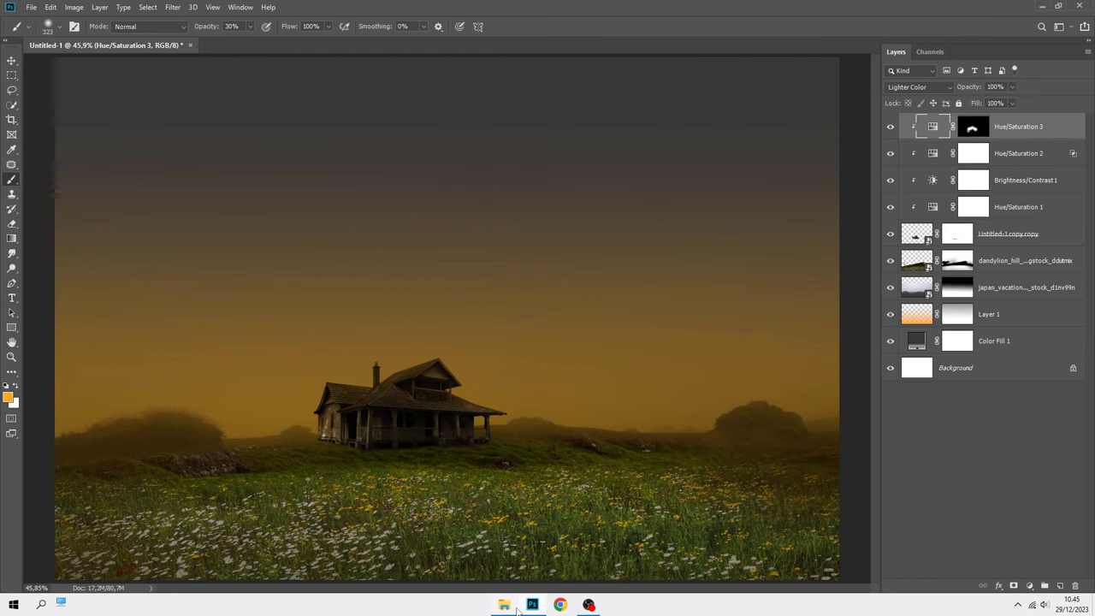
# - Place the tree PNG onto the canvas and scale it to about 27.48%
pyautogui.click(504, 604)
pyautogui.moveTo(147, 193)
pyautogui.mouseDown()
pyautogui.moveTo(438, 522)
pyautogui.moveTo(453, 491)
pyautogui.mouseUp()
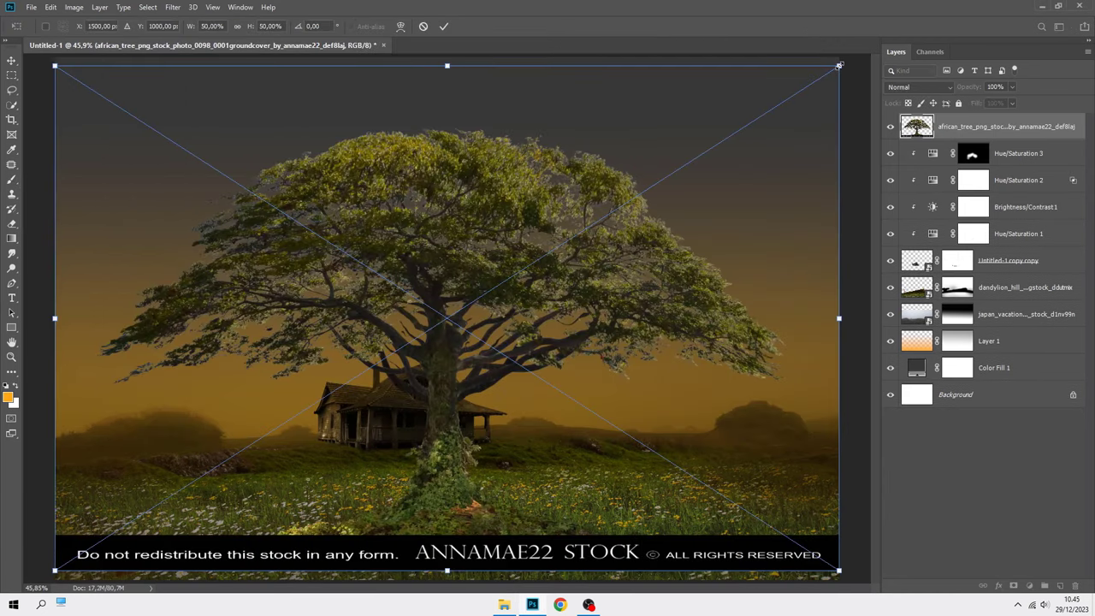
pyautogui.moveTo(839, 65); pyautogui.dragTo(695, 230)
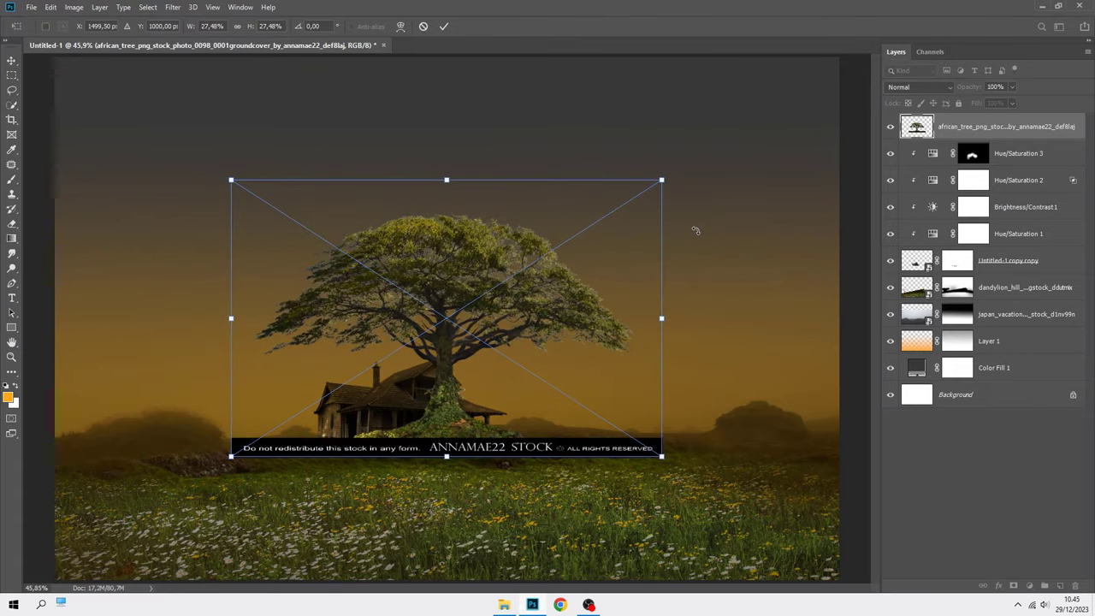
pyautogui.press('b')
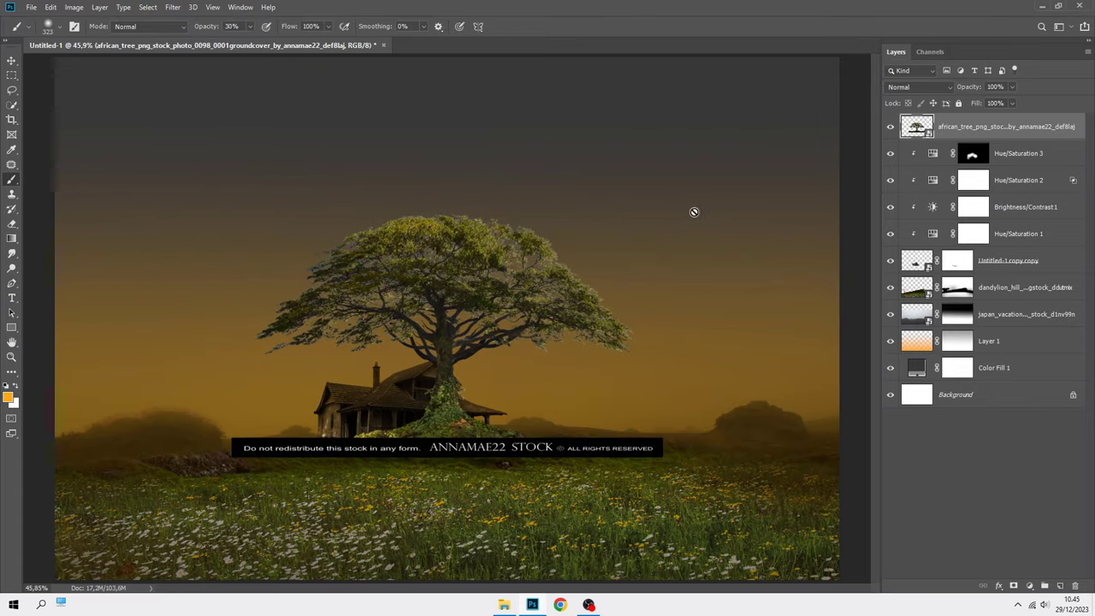
# - Rasterize the tree layer and erase its watermark banner with a 100% opacity eraser
pyautogui.rightClick(11, 223)
pyautogui.click(60, 225)
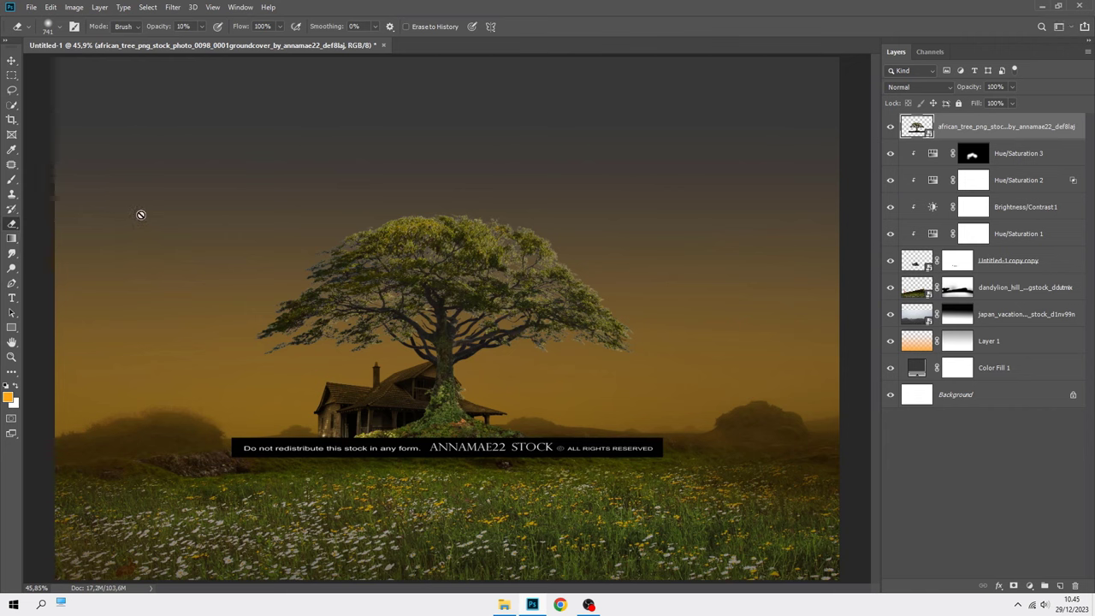
pyautogui.rightClick(148, 213)
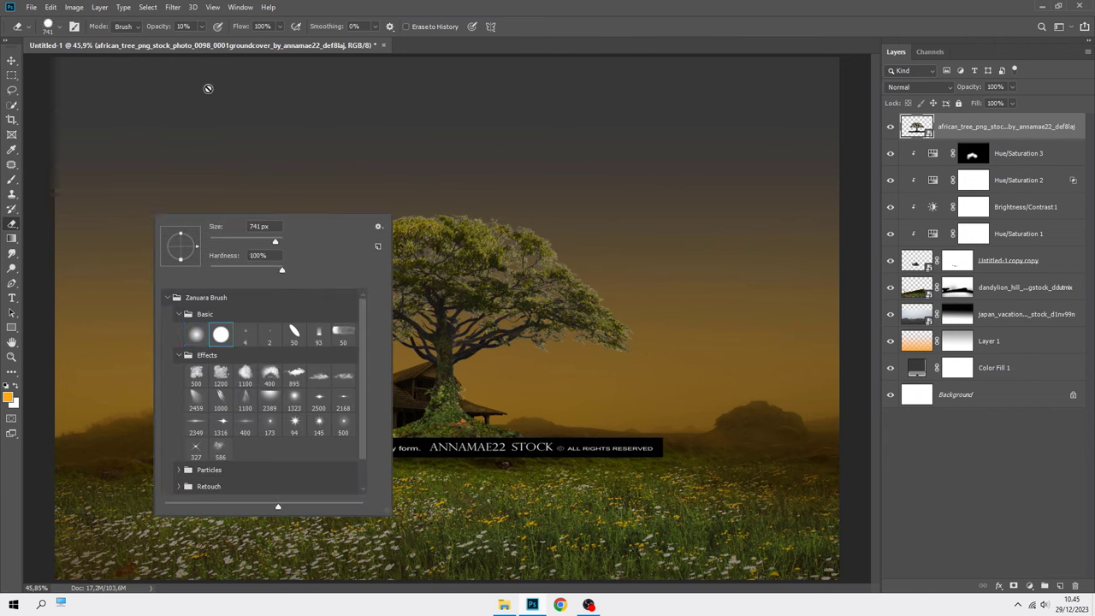
pyautogui.click(203, 28)
pyautogui.moveTo(206, 43); pyautogui.dragTo(318, 15)
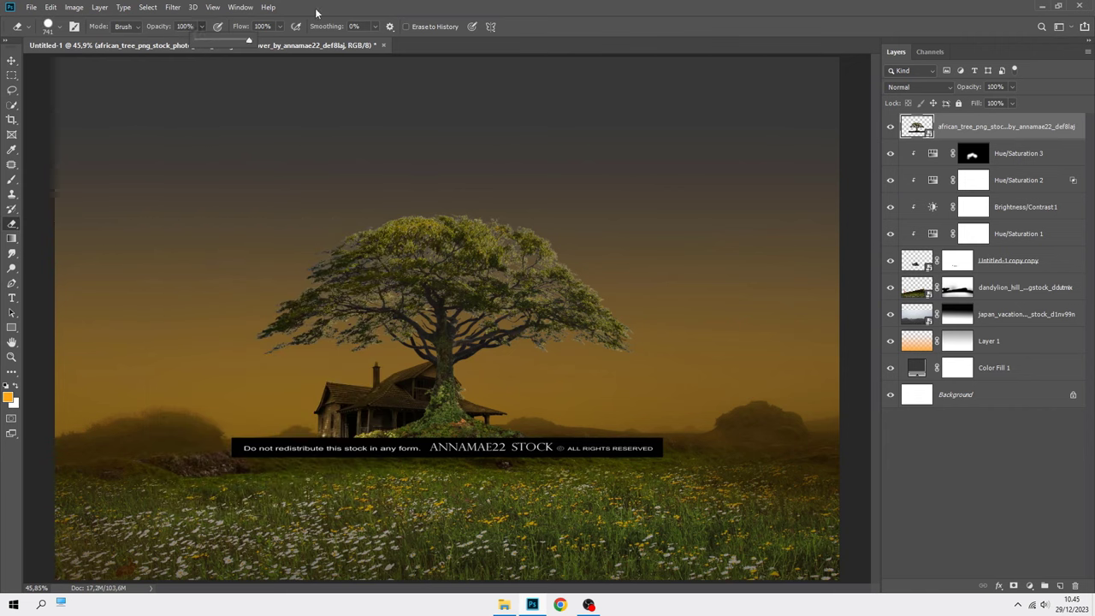
pyautogui.click(348, 339)
pyautogui.click(532, 233)
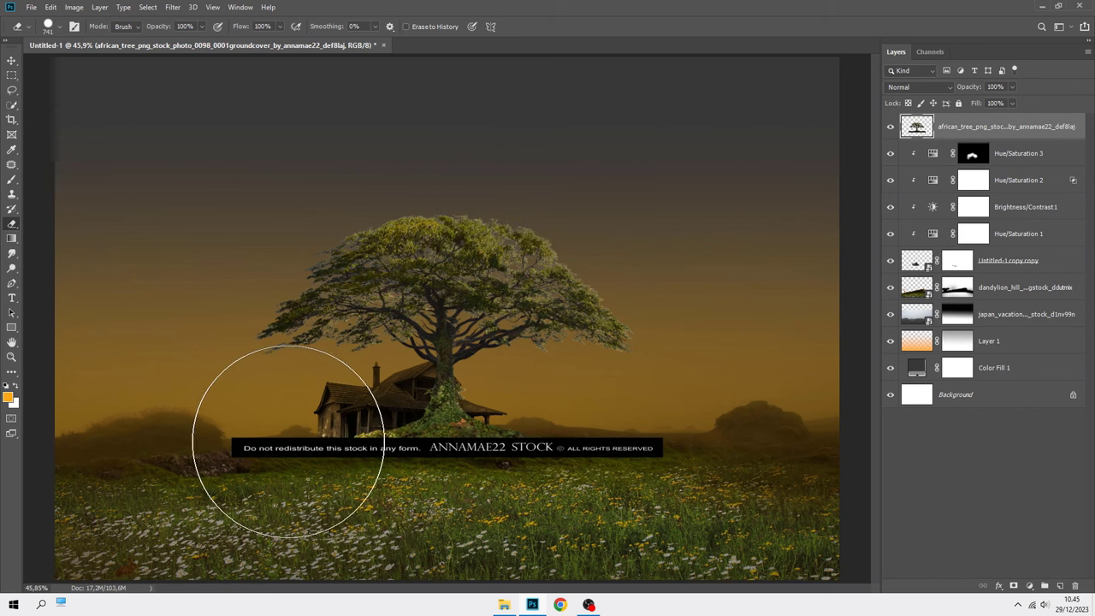
pyautogui.moveTo(215, 452)
pyautogui.mouseDown()
pyautogui.moveTo(450, 468)
pyautogui.moveTo(677, 457)
pyautogui.mouseUp()
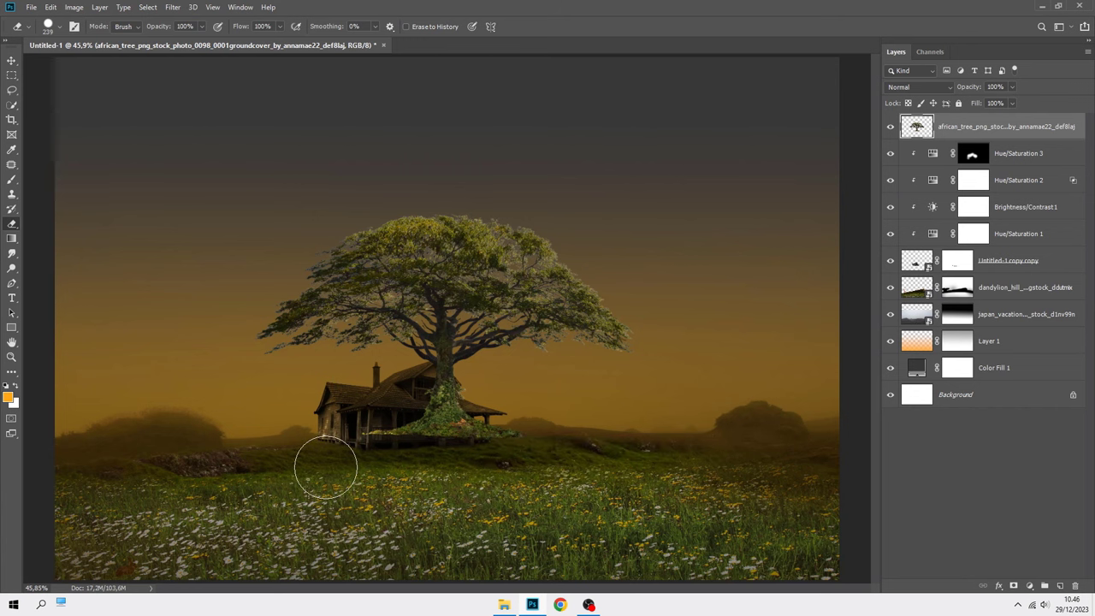
pyautogui.press('v')
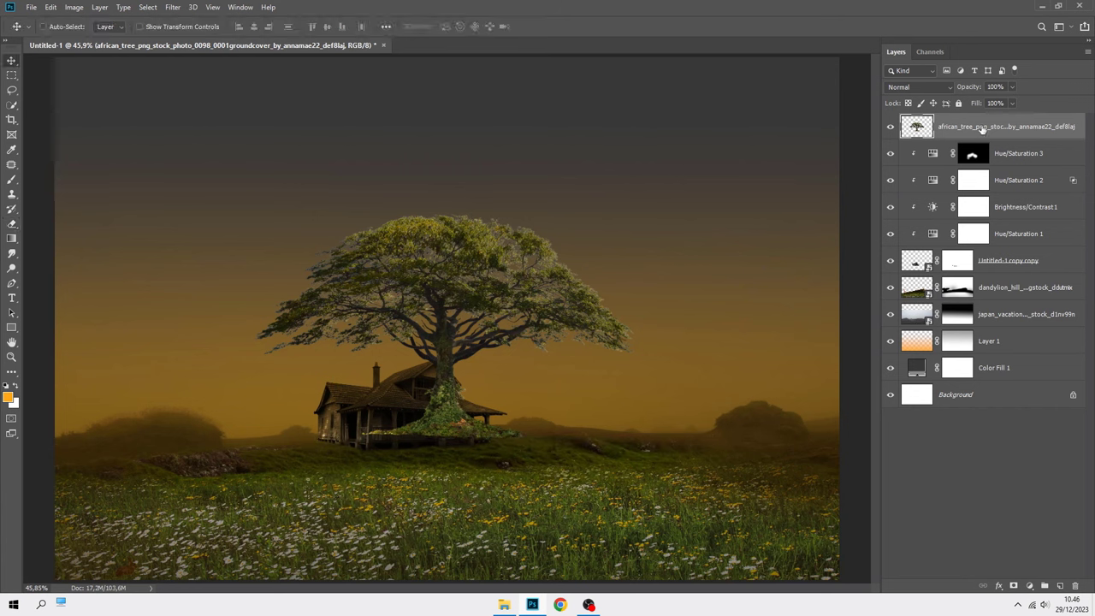
# - Move the tree layer below Untitled-1 copy copy and transform it to about 74%, right of the house
pyautogui.moveTo(971, 269); pyautogui.dragTo(973, 273)
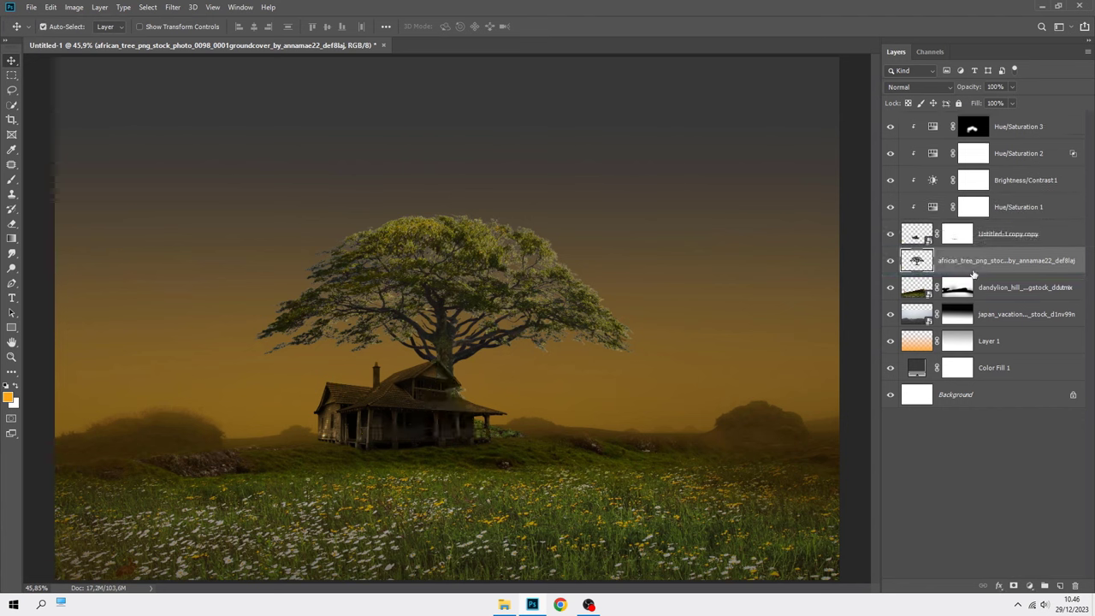
pyautogui.hotkey('ctrl', 't')
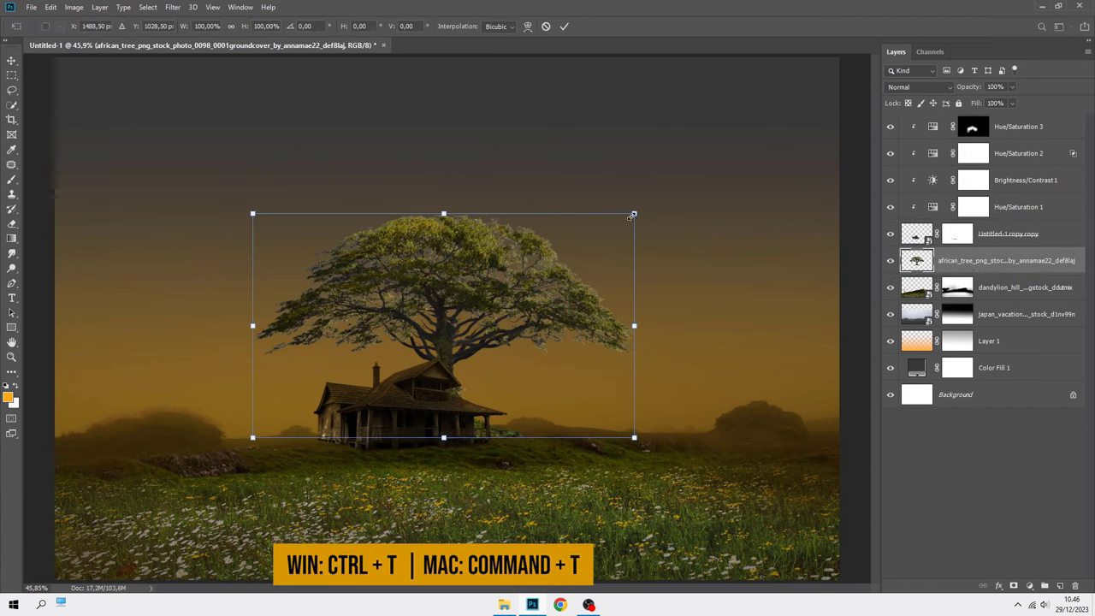
pyautogui.moveTo(633, 215); pyautogui.dragTo(582, 267)
pyautogui.moveTo(501, 316); pyautogui.dragTo(561, 373)
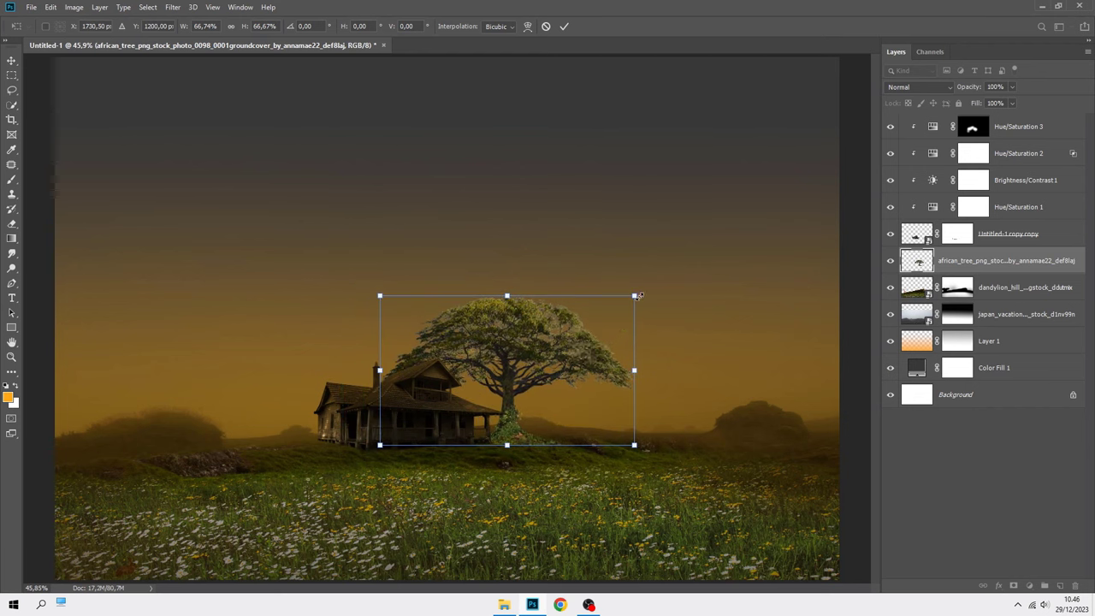
pyautogui.moveTo(640, 294); pyautogui.dragTo(673, 286)
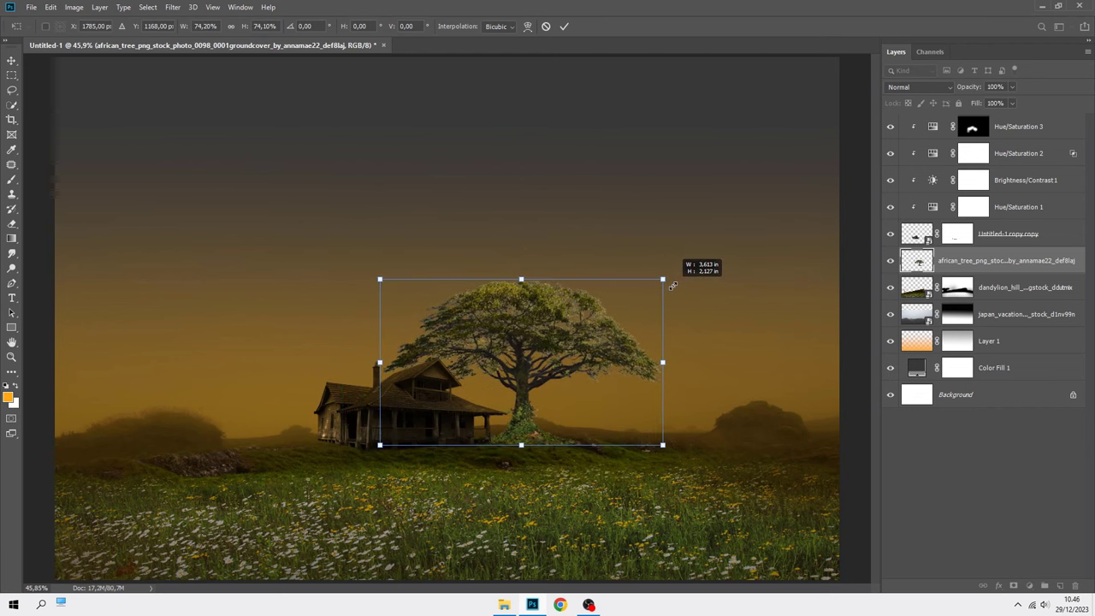
pyautogui.hotkey('shift', 'Right')
pyautogui.hotkey('shift', 'Right')
pyautogui.hotkey('shift', 'Right')
pyautogui.press('Right')
pyautogui.press('Right')
pyautogui.press('Right')
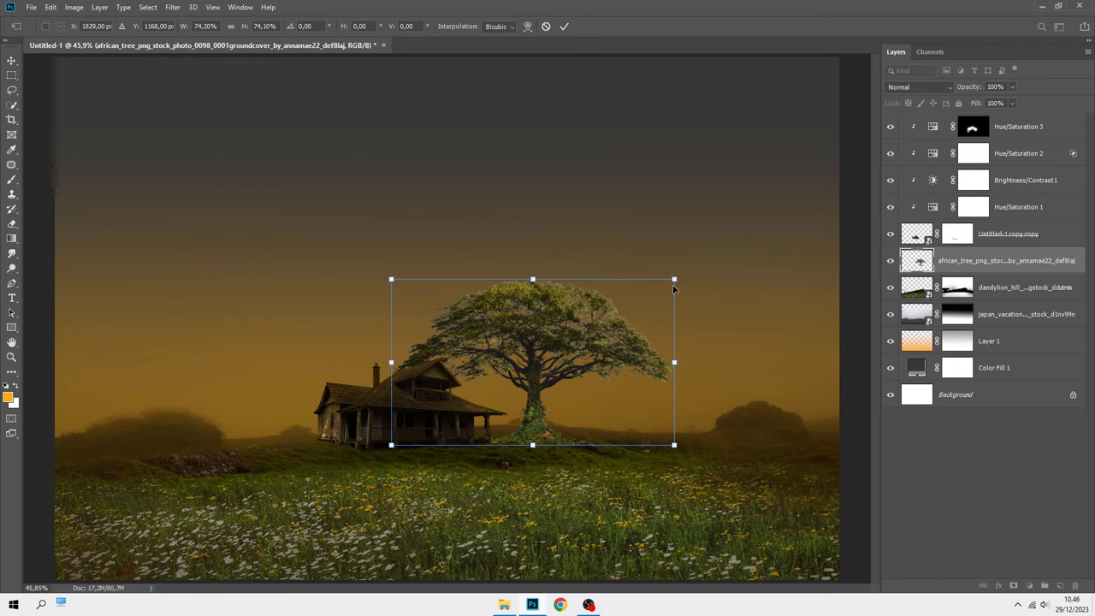
pyautogui.moveTo(532, 281); pyautogui.dragTo(532, 268)
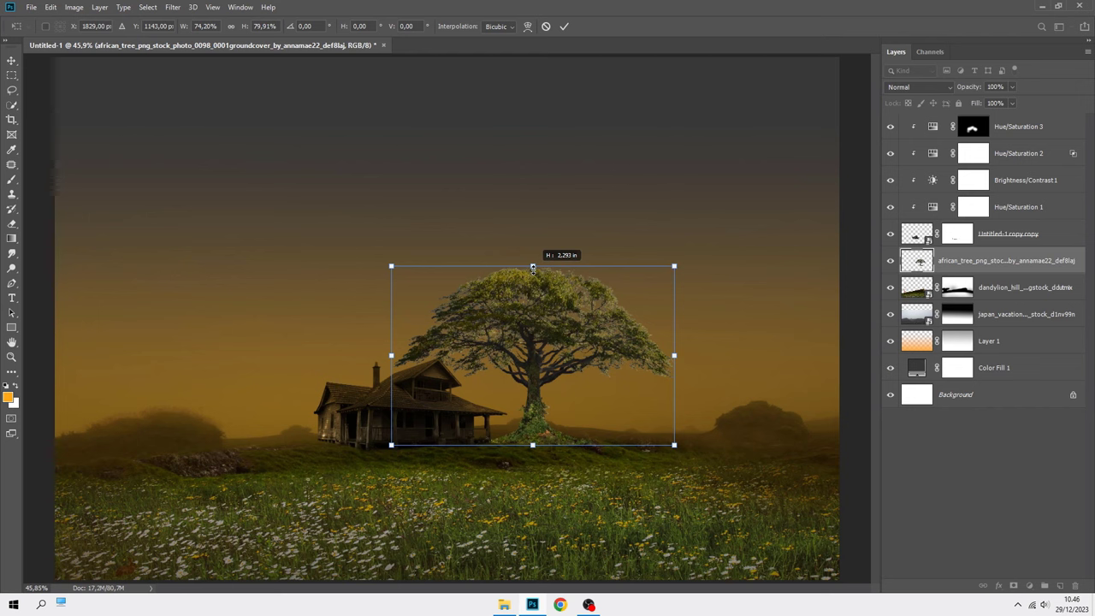
pyautogui.moveTo(532, 268); pyautogui.dragTo(532, 267)
pyautogui.press('Return')
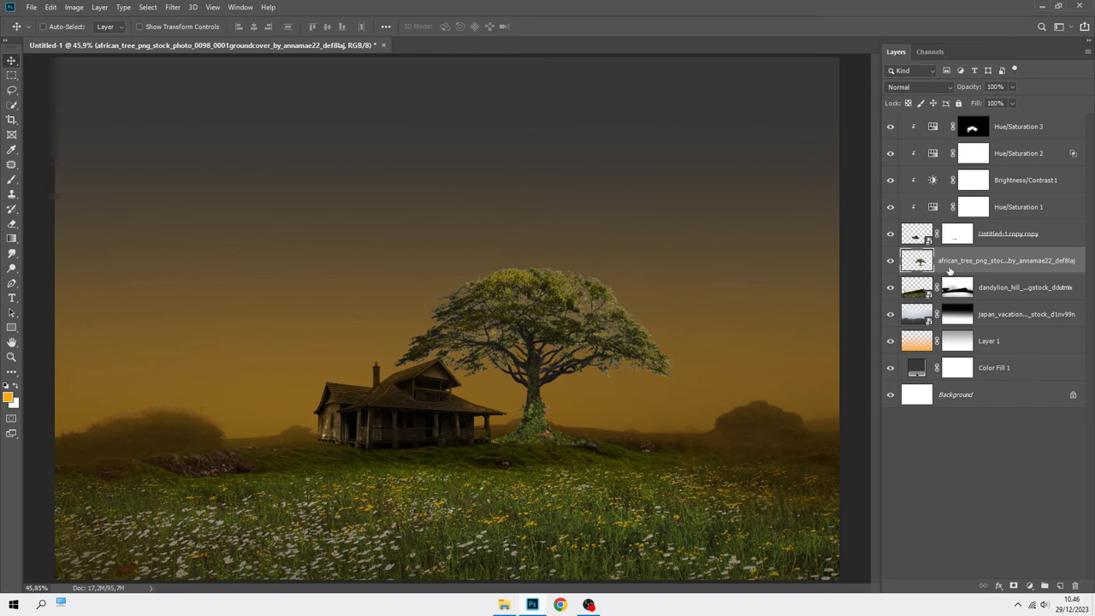
# - Zoom in on the tree's base and shift the tree so it rests on the grass
pyautogui.scroll(2, 562, 450)
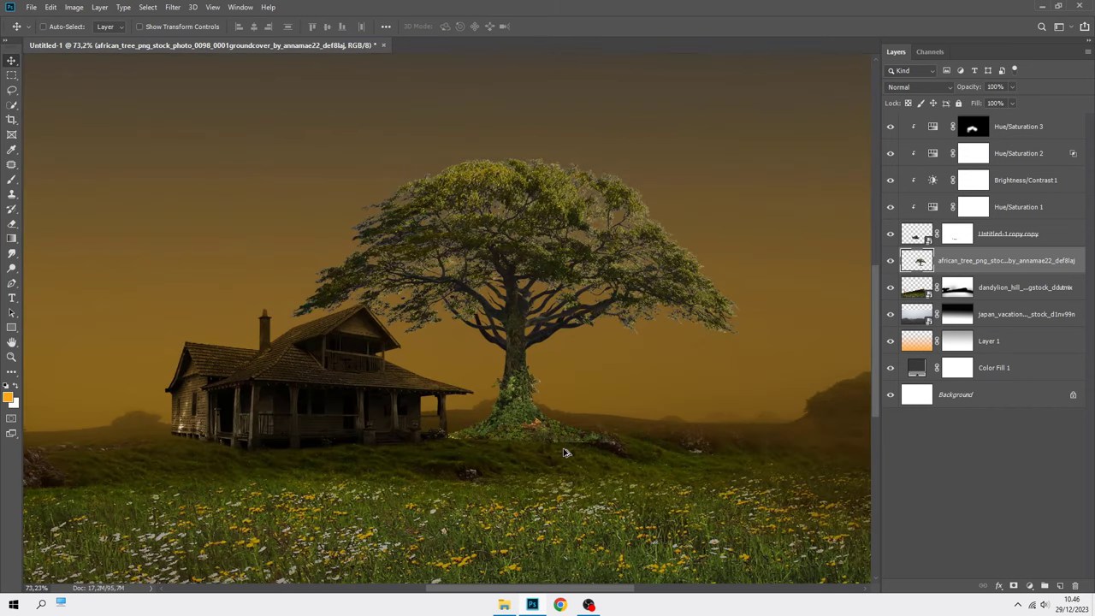
pyautogui.scroll(2, 525, 432)
pyautogui.scroll(1, 526, 432)
pyautogui.scroll(2, 525, 433)
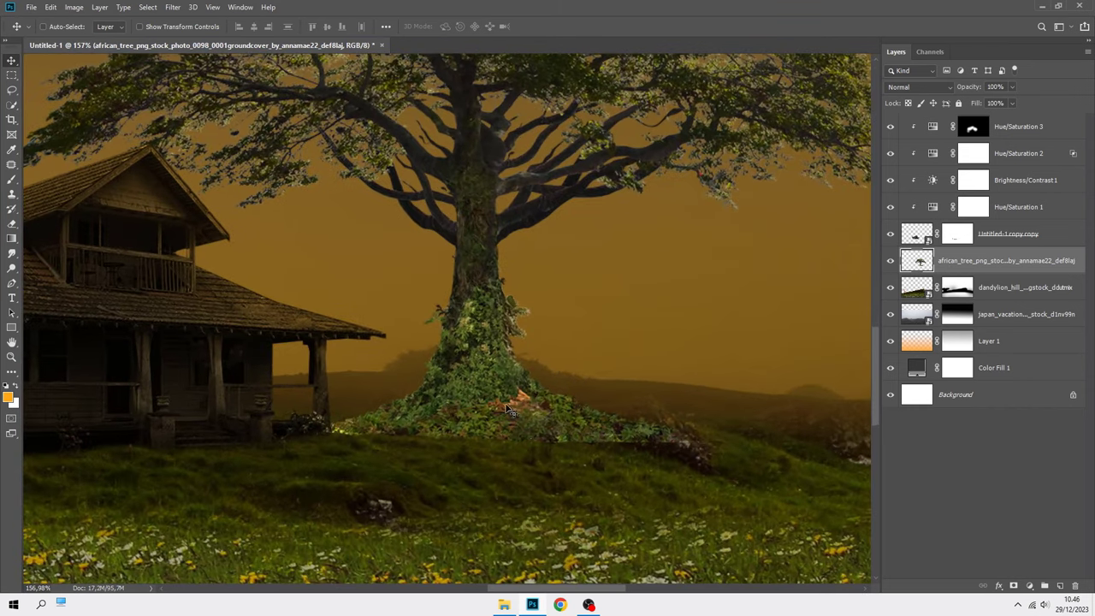
pyautogui.moveTo(512, 412)
pyautogui.mouseDown()
pyautogui.moveTo(500, 349)
pyautogui.moveTo(496, 396)
pyautogui.moveTo(509, 402)
pyautogui.moveTo(491, 409)
pyautogui.mouseUp()
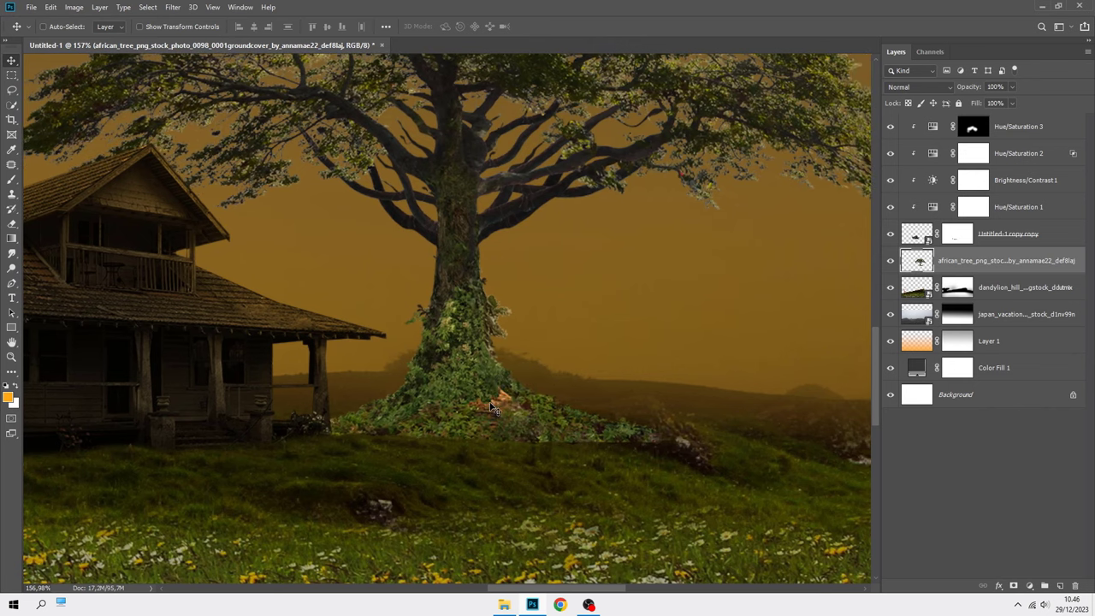
# - Add a layer mask to the tree and shrink the brush to a small size
pyautogui.click(1014, 585)
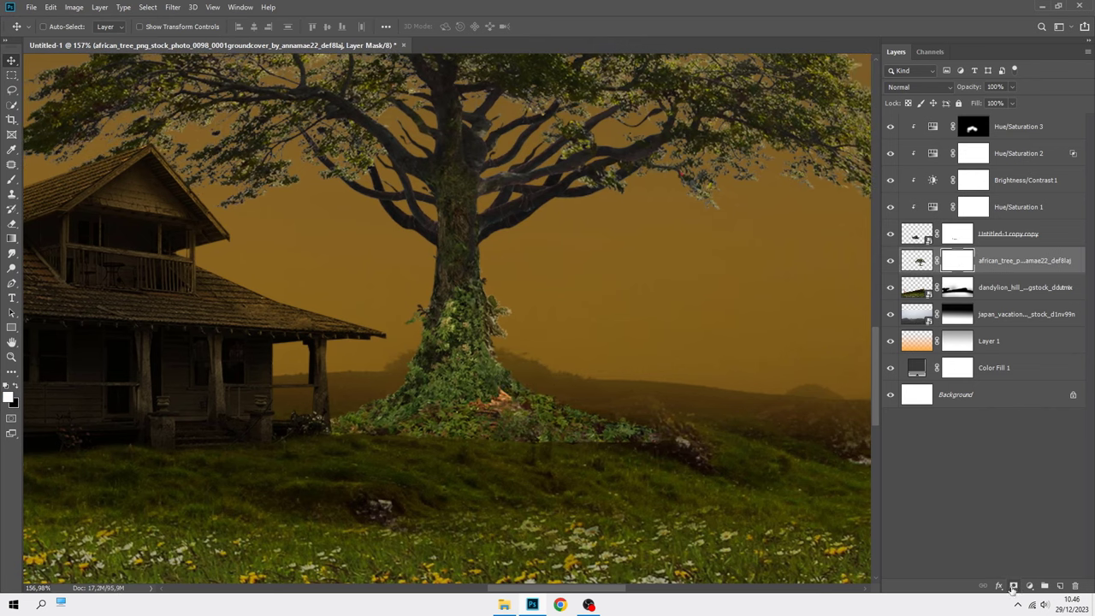
pyautogui.click(11, 179)
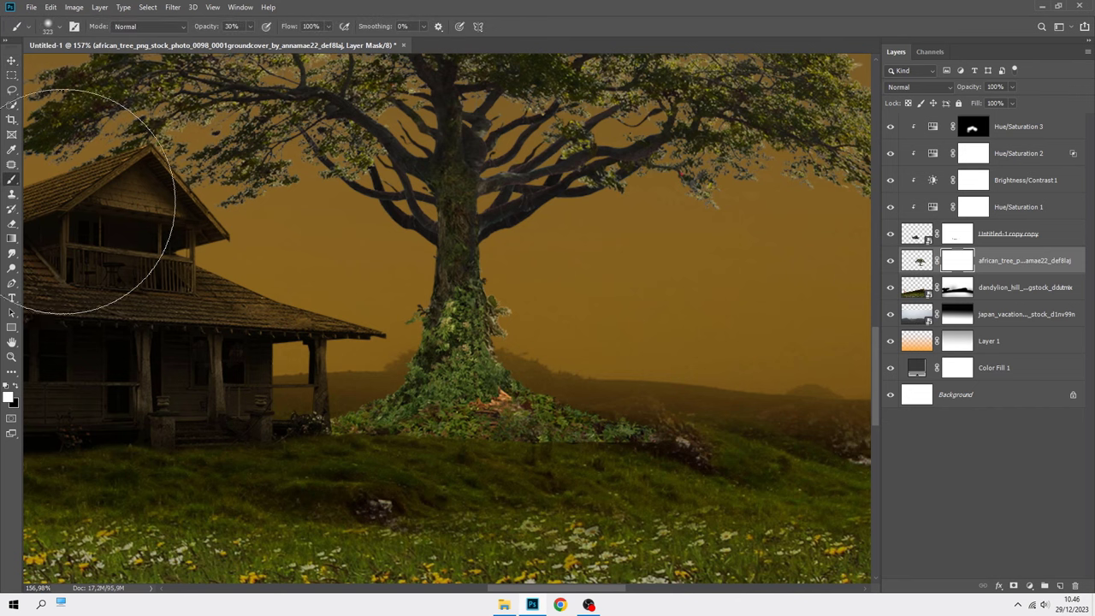
pyautogui.keyDown('ctrl'); pyautogui.rightClick(439, 346); pyautogui.keyUp('ctrl')
pyautogui.click(393, 323)
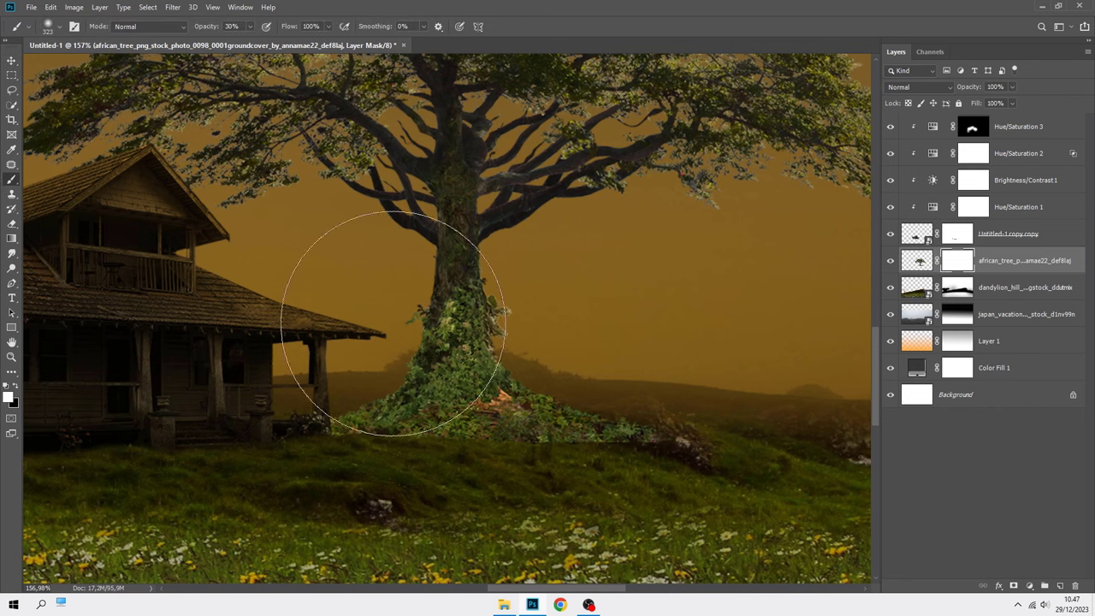
pyautogui.moveTo(393, 323); pyautogui.dragTo(288, 322)
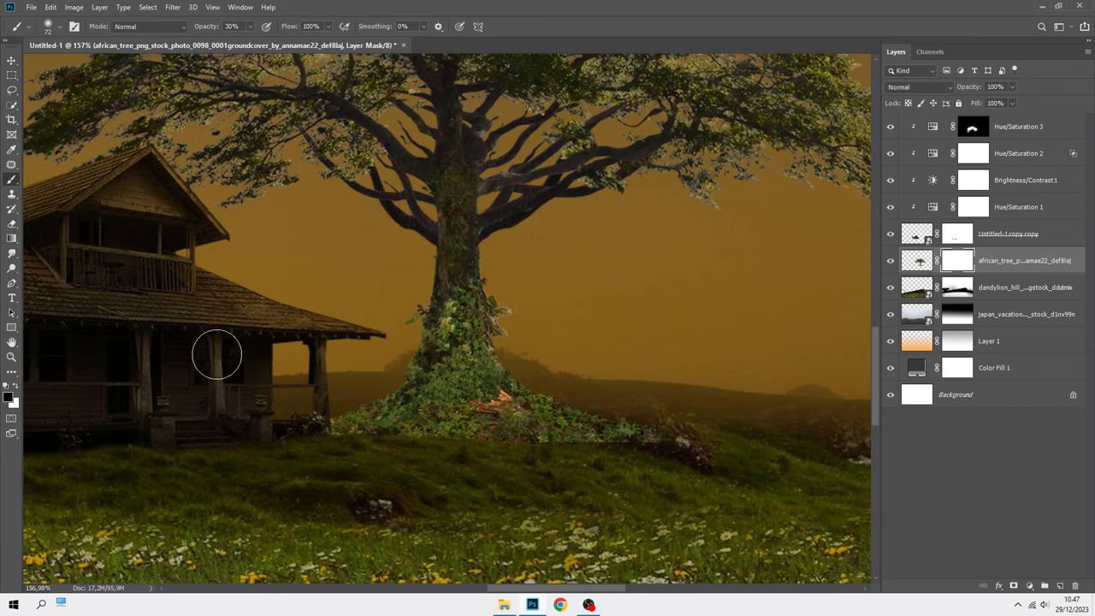
pyautogui.keyDown('alt'); pyautogui.scroll(3, 504, 432); pyautogui.keyUp('alt')
pyautogui.keyDown('alt'); pyautogui.scroll(-2, 676, 469); pyautogui.keyUp('alt')
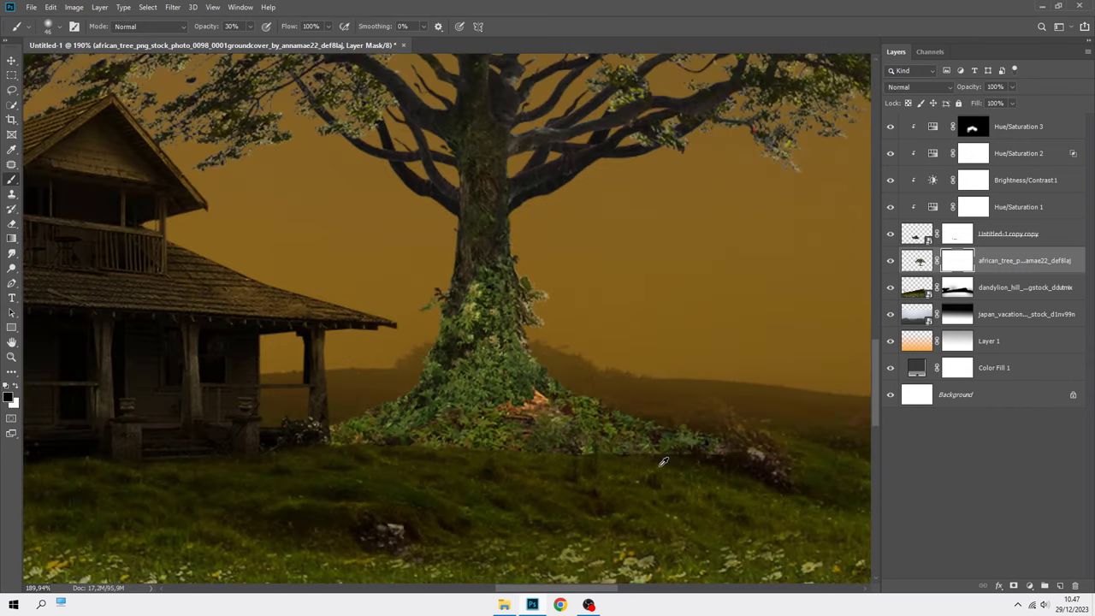
pyautogui.moveTo(663, 466)
pyautogui.mouseDown()
pyautogui.moveTo(411, 445)
pyautogui.moveTo(390, 455)
pyautogui.moveTo(502, 460)
pyautogui.mouseUp()
# - Paint black along the tree's base on the mask so the roots fade into the grass
pyautogui.moveTo(699, 464)
pyautogui.mouseDown()
pyautogui.moveTo(667, 408)
pyautogui.moveTo(662, 421)
pyautogui.mouseUp()
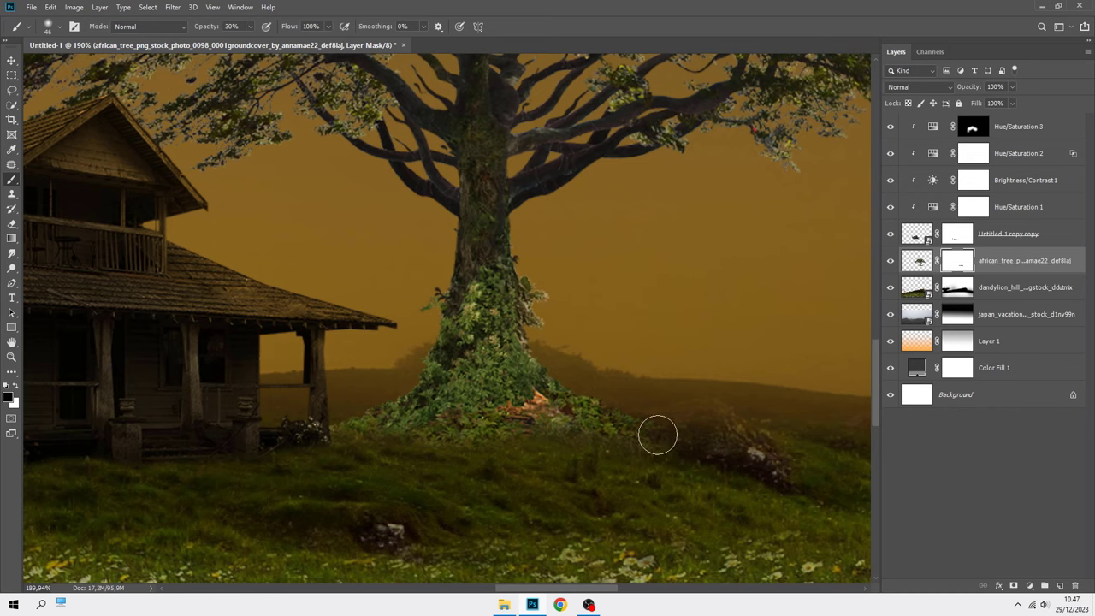
pyautogui.keyDown('alt'); pyautogui.scroll(-3, 530, 419); pyautogui.keyUp('alt')
pyautogui.keyDown('alt'); pyautogui.scroll(-1, 414, 440); pyautogui.keyUp('alt')
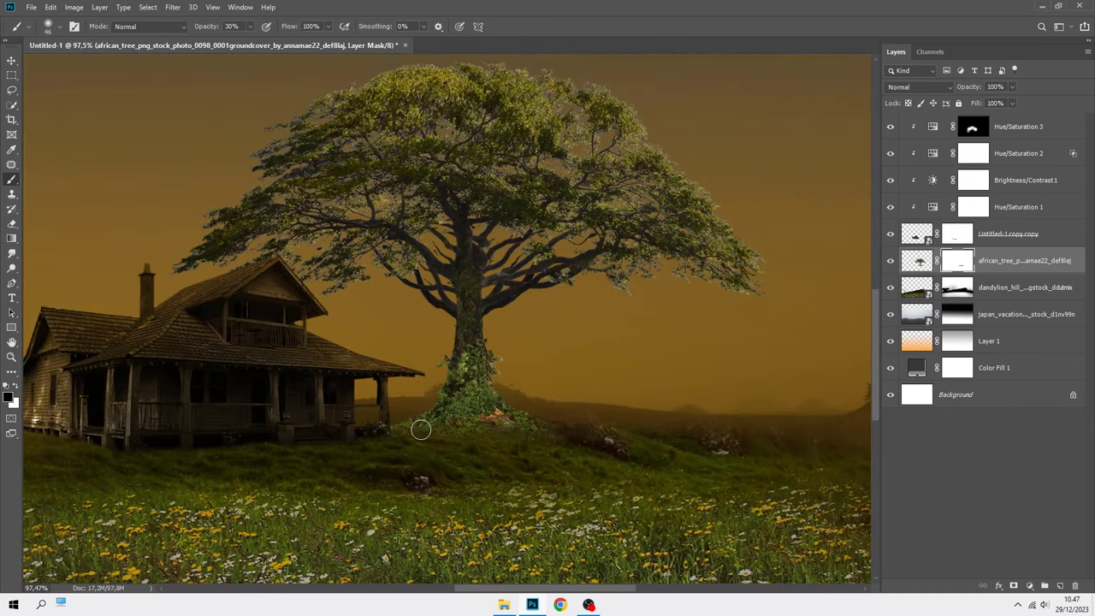
pyautogui.scroll(-2, 420, 429)
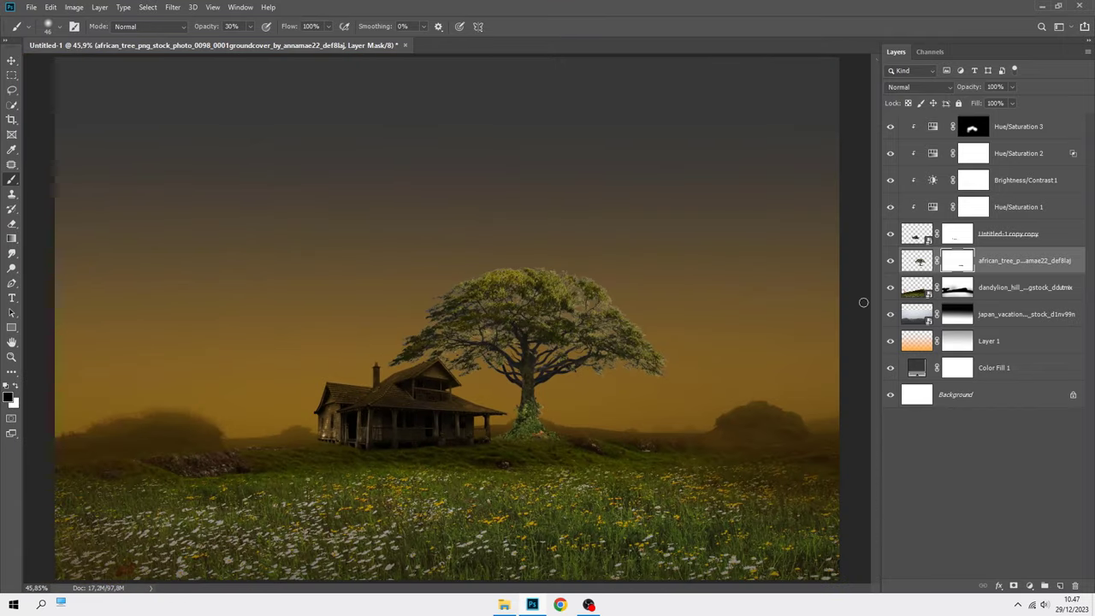
pyautogui.hotkey('ctrl', '2')
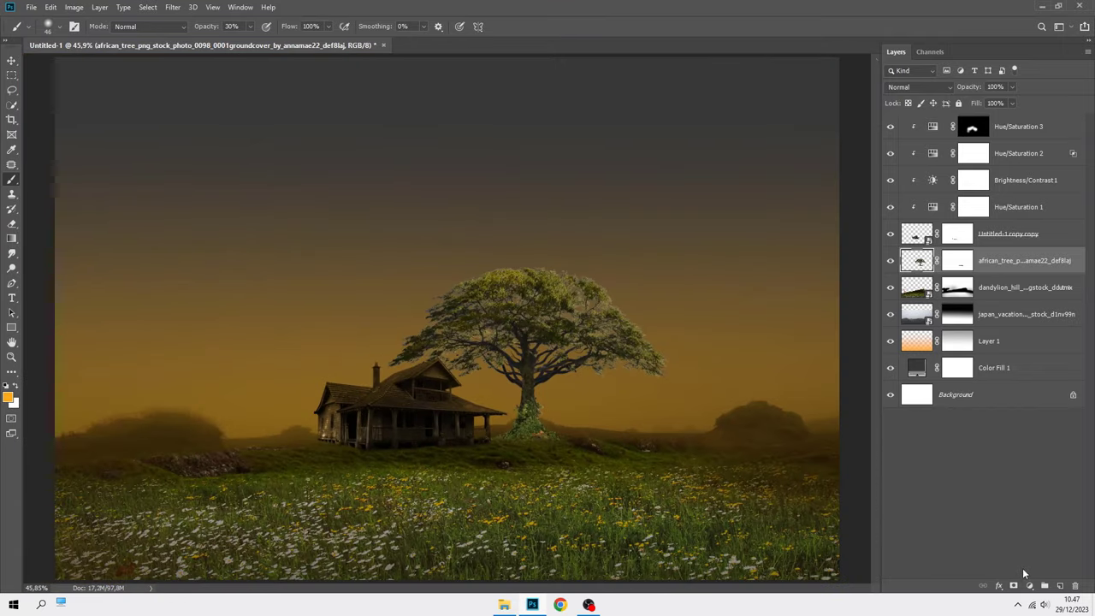
# - Add a Brightness/Contrast 2 layer clipped to the tree with brightness -150 and contrast 5
pyautogui.click(1028, 585)
pyautogui.click(1035, 423)
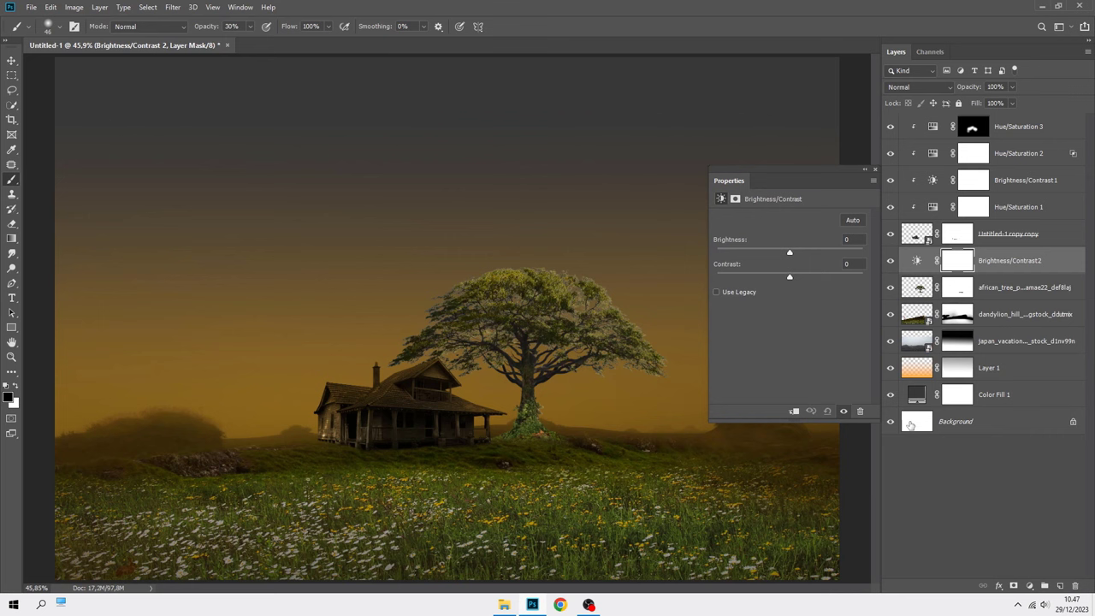
pyautogui.click(793, 411)
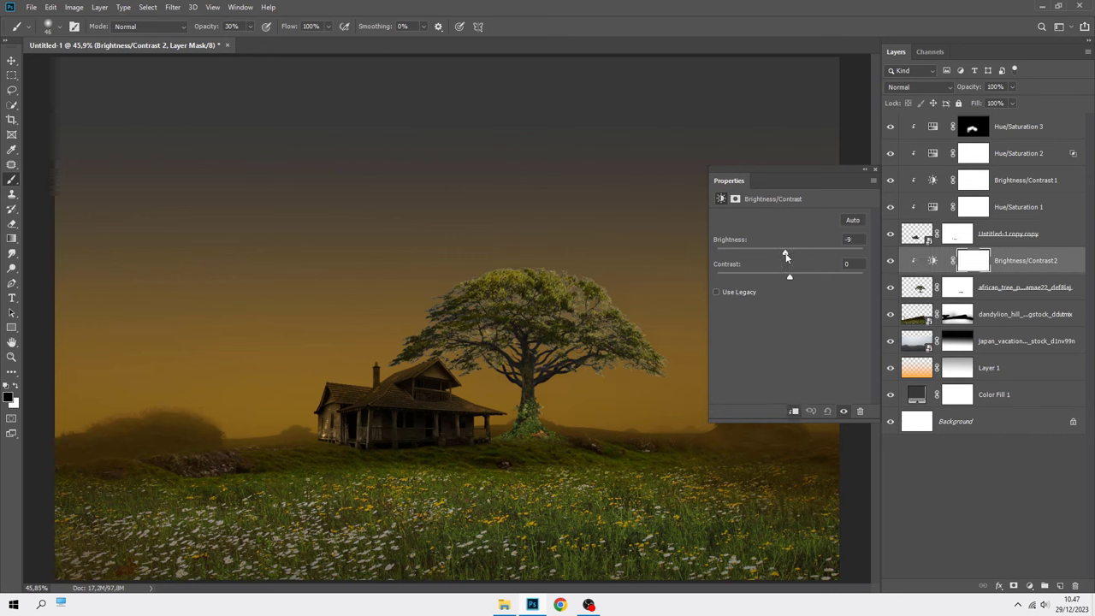
pyautogui.moveTo(785, 255); pyautogui.dragTo(699, 252)
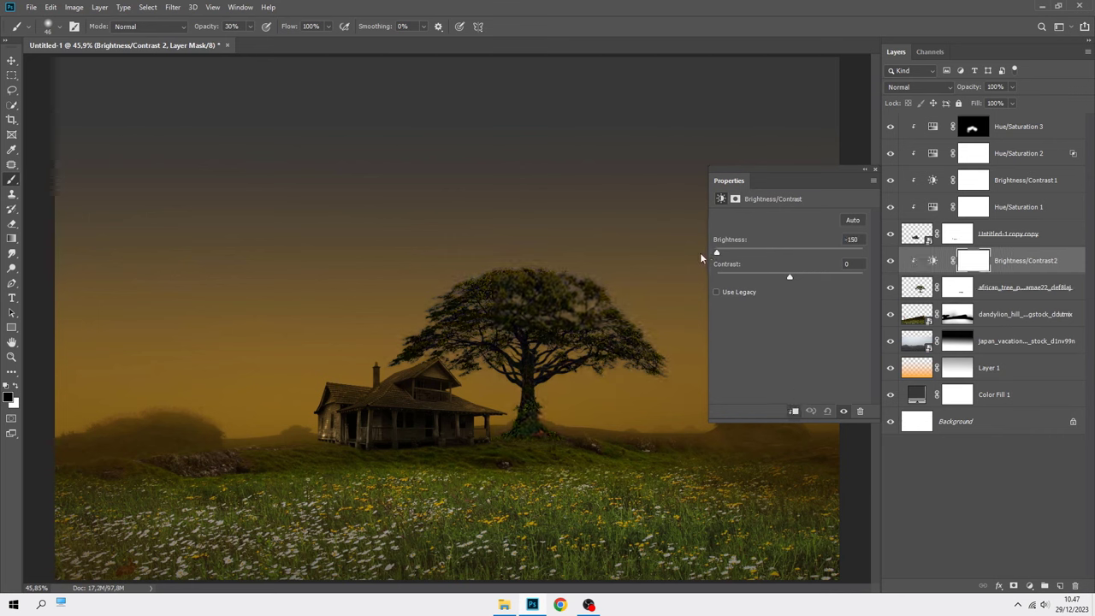
pyautogui.click(793, 275)
pyautogui.click(875, 171)
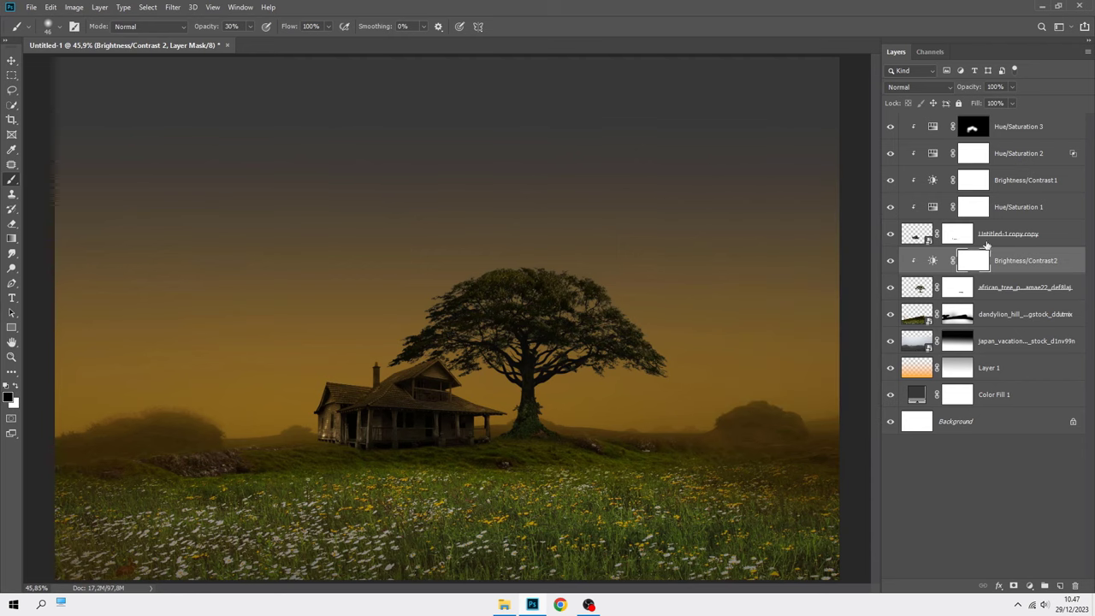
pyautogui.click(1012, 262)
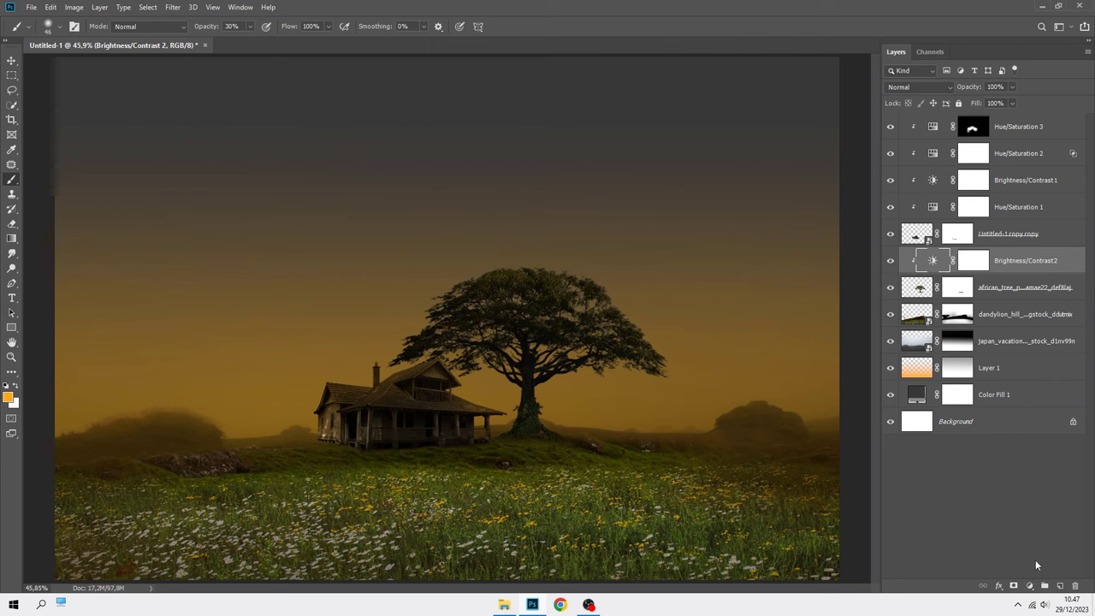
pyautogui.click(1029, 585)
# - Add a Color Balance layer clipped to the tree, shifting its midtones toward red and yellow
pyautogui.click(1037, 486)
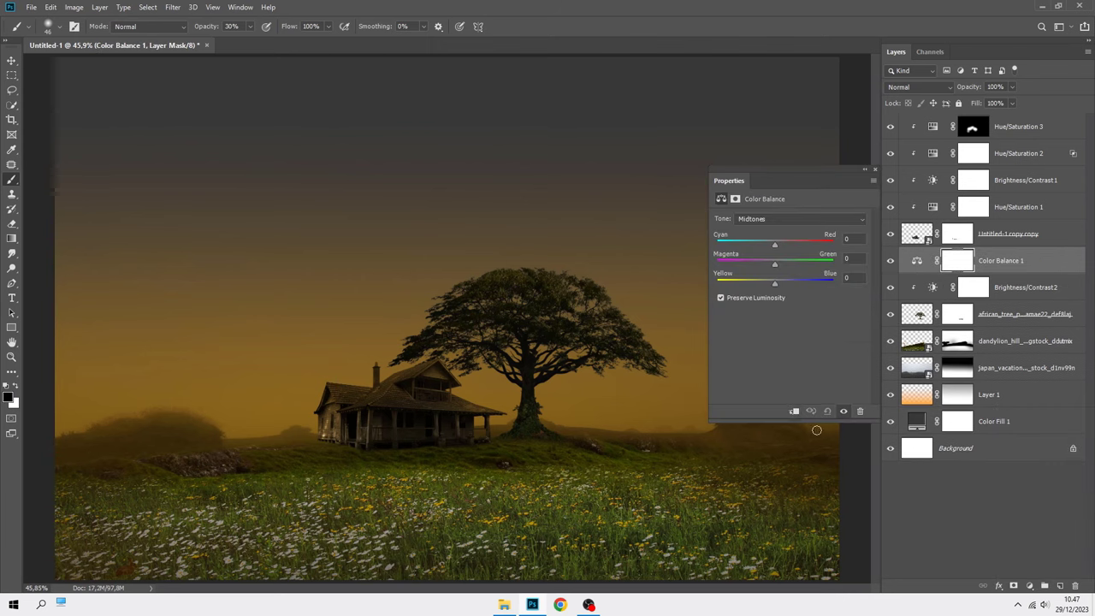
pyautogui.click(794, 412)
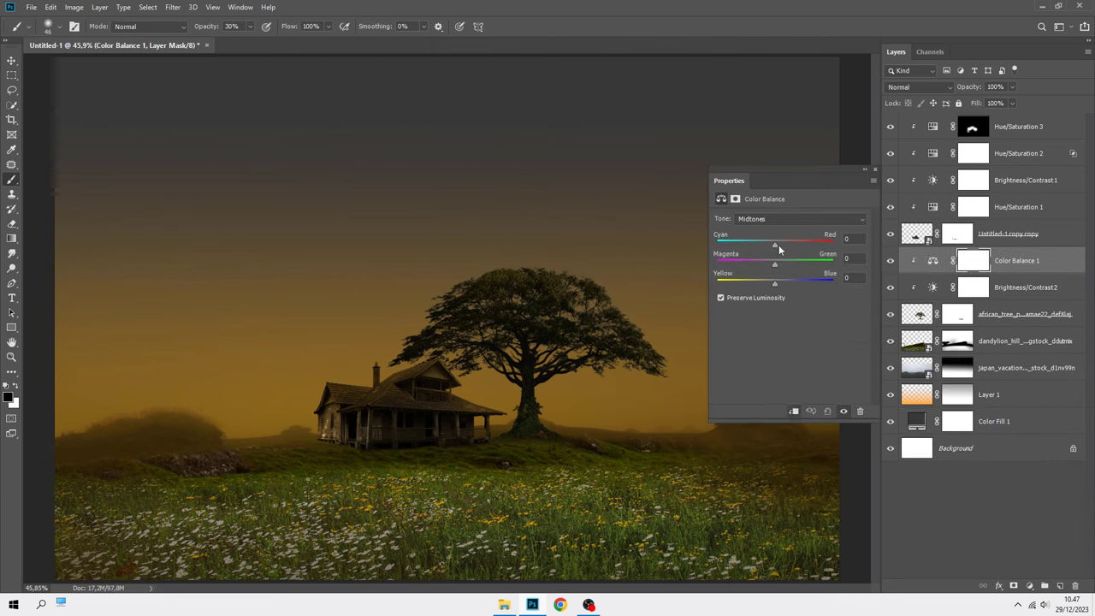
pyautogui.moveTo(775, 244)
pyautogui.mouseDown()
pyautogui.moveTo(789, 244)
pyautogui.moveTo(768, 265)
pyautogui.mouseUp()
pyautogui.moveTo(771, 285); pyautogui.dragTo(765, 286)
pyautogui.moveTo(755, 282); pyautogui.dragTo(752, 283)
# - Tint the tree's shadows slightly blue in Color Balance
pyautogui.click(783, 219)
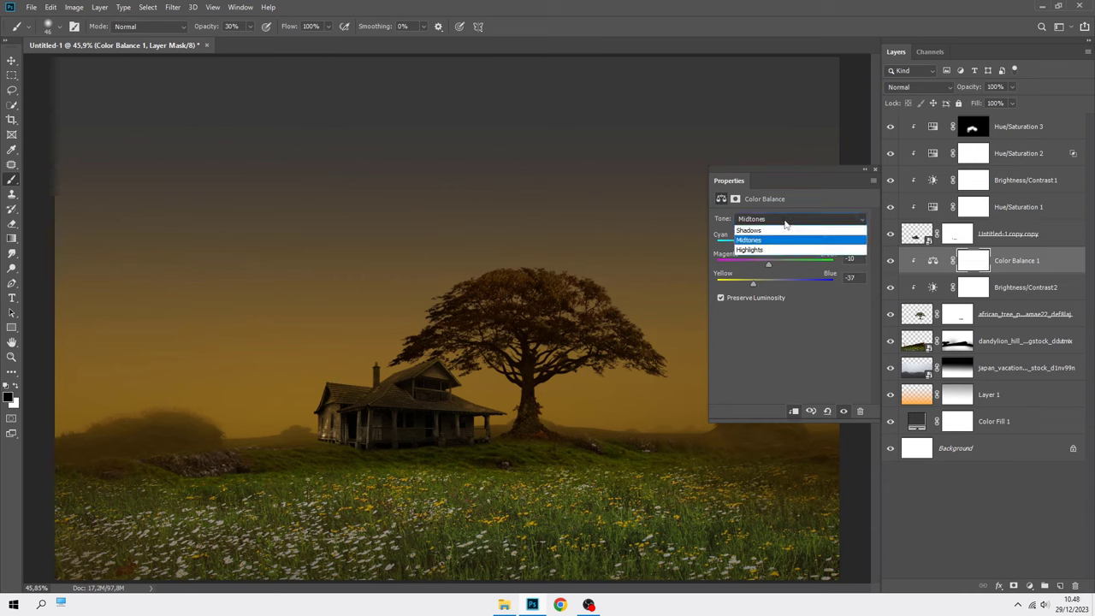
pyautogui.click(789, 227)
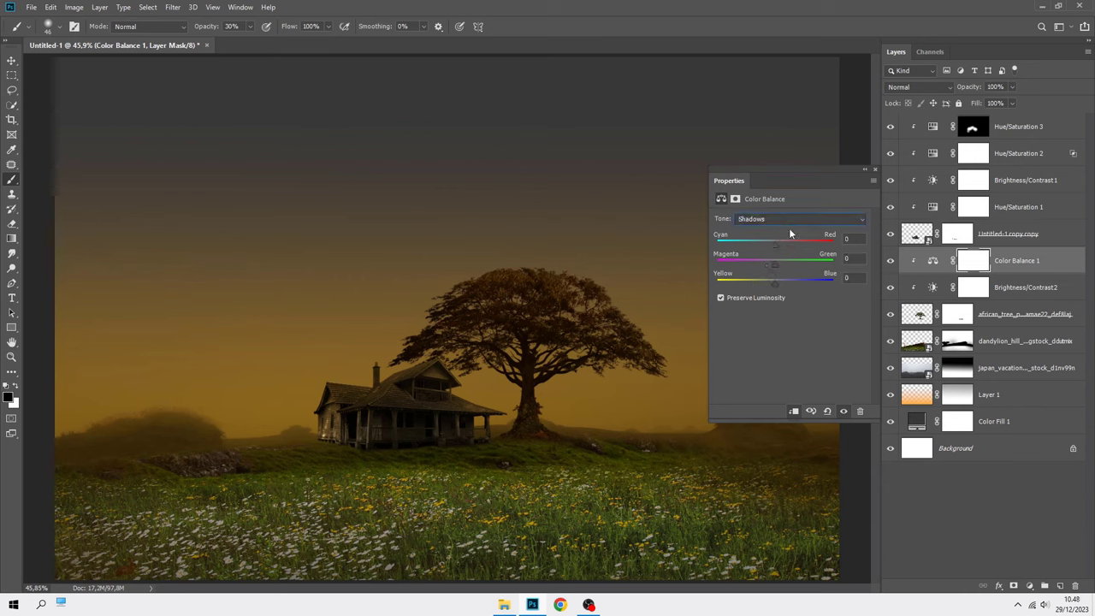
pyautogui.click(779, 282)
# - Set the Color Balance highlights to -18, +26, -69, then select the dandelion hill layer
pyautogui.click(782, 219)
pyautogui.click(782, 247)
pyautogui.moveTo(773, 246)
pyautogui.mouseDown()
pyautogui.moveTo(799, 267)
pyautogui.moveTo(765, 245)
pyautogui.mouseUp()
pyautogui.moveTo(759, 281); pyautogui.dragTo(738, 283)
pyautogui.click(874, 172)
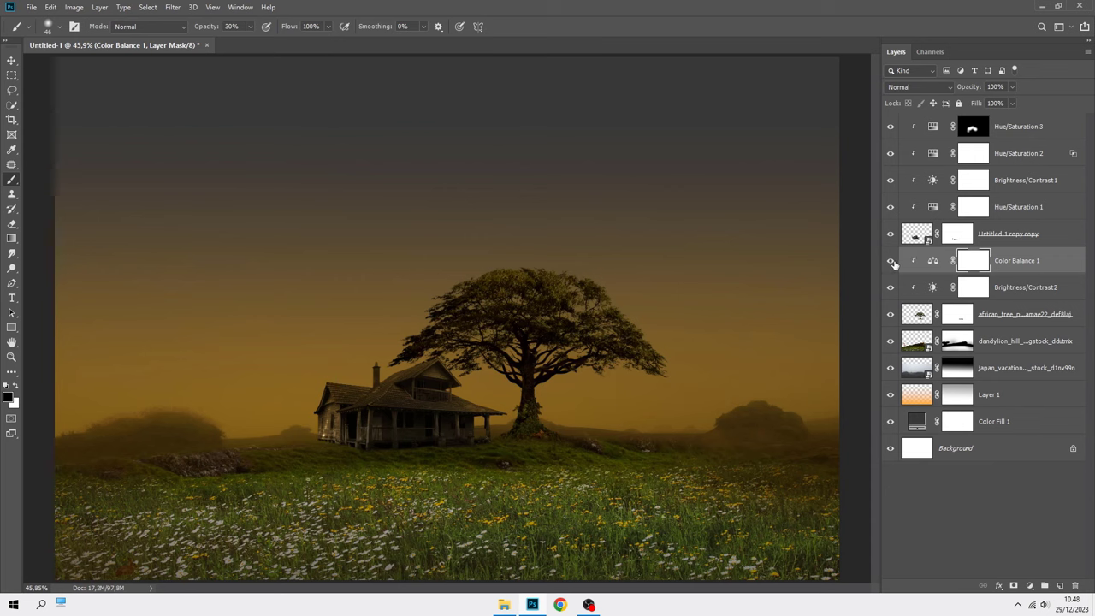
pyautogui.click(1013, 270)
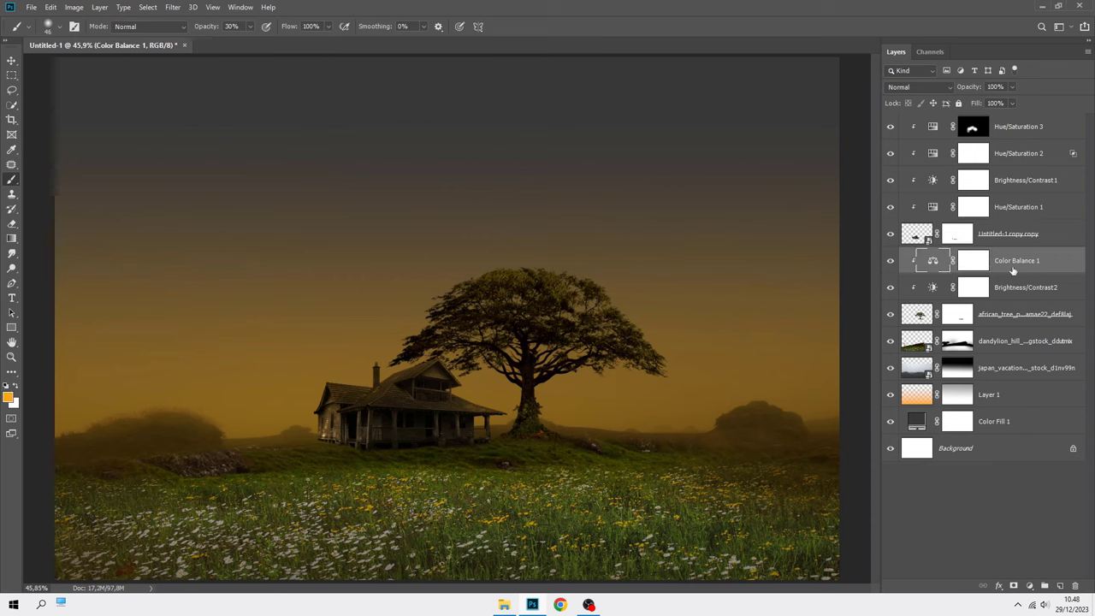
pyautogui.click(1016, 340)
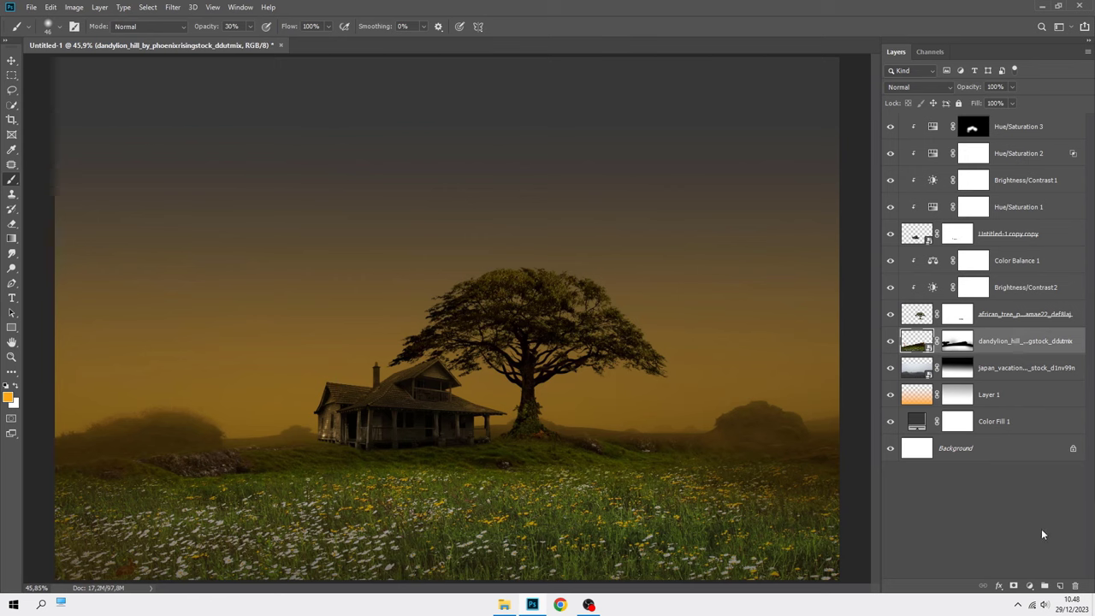
# - Clip a Brightness/Contrast 3 layer to the hill at brightness -77, contrast 29, and compare it toggled
pyautogui.click(1029, 586)
pyautogui.click(1041, 422)
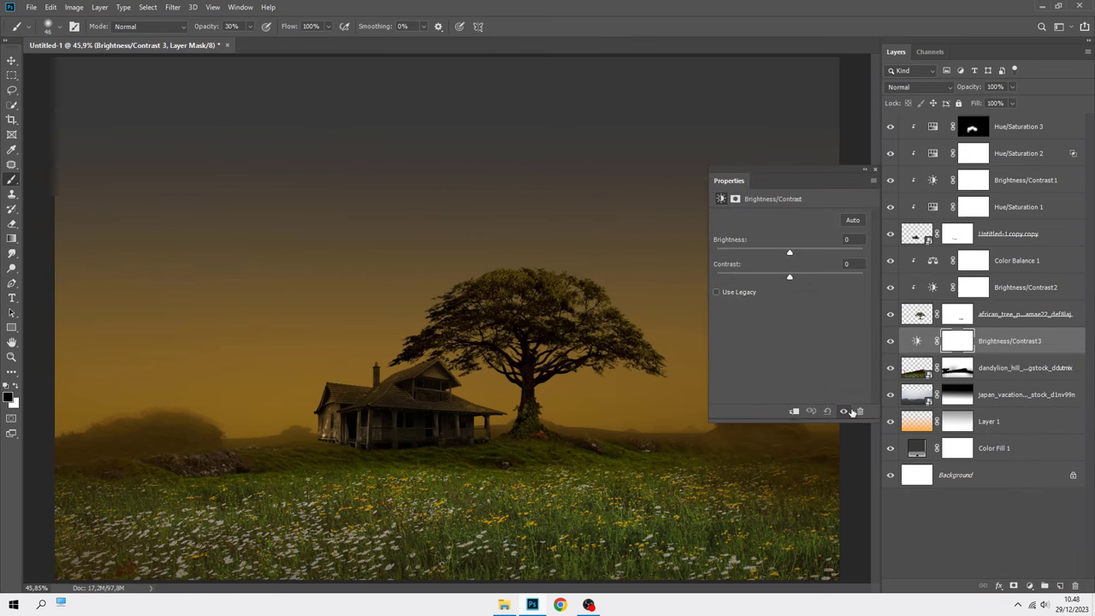
pyautogui.click(793, 412)
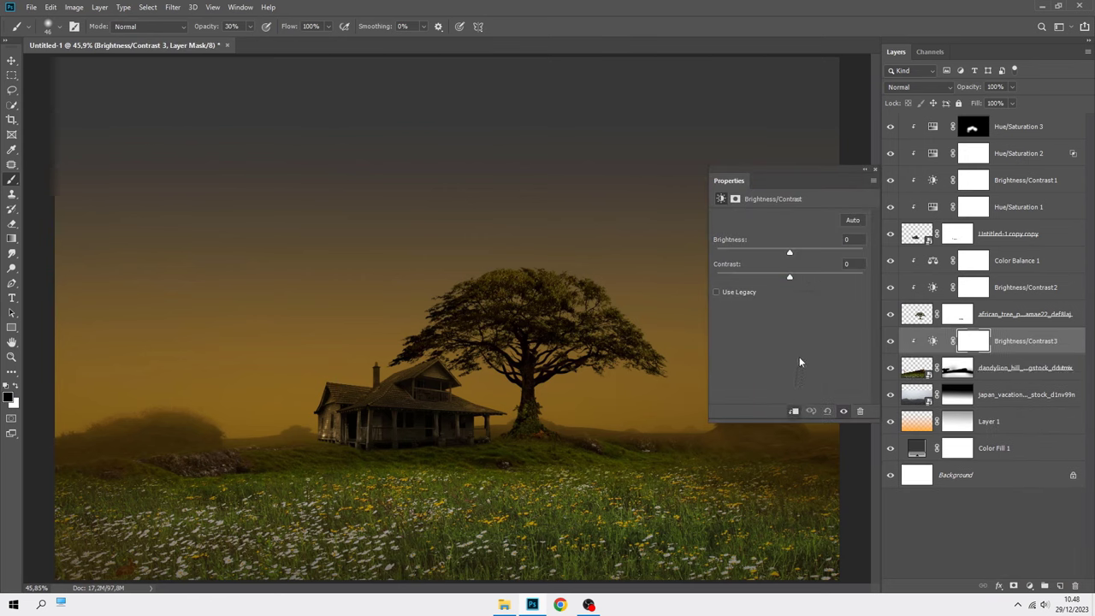
pyautogui.moveTo(789, 255); pyautogui.dragTo(754, 257)
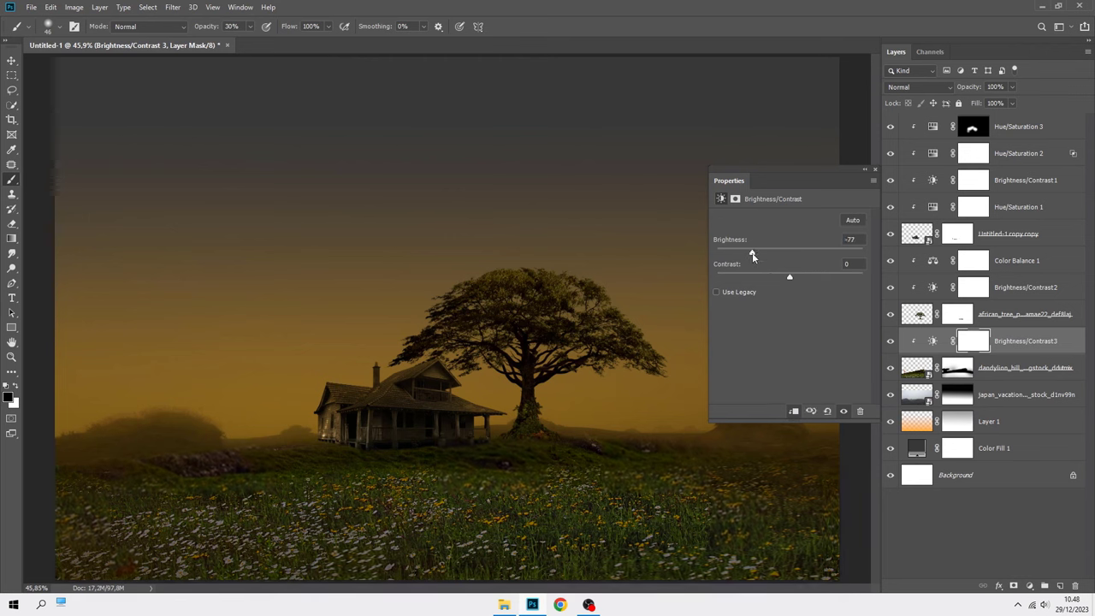
pyautogui.moveTo(789, 277); pyautogui.dragTo(810, 279)
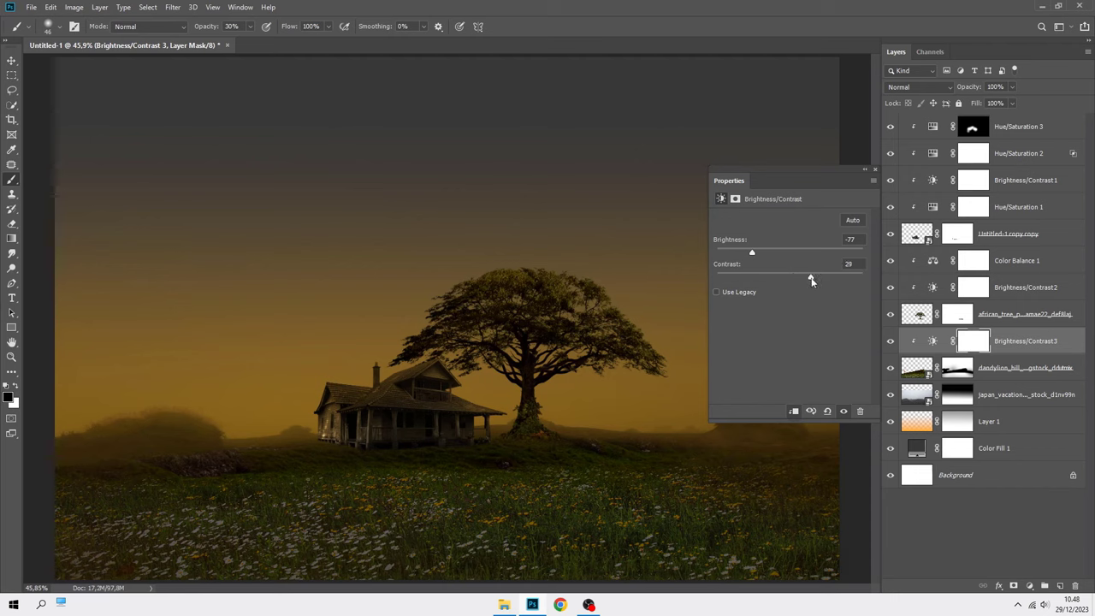
pyautogui.click(875, 169)
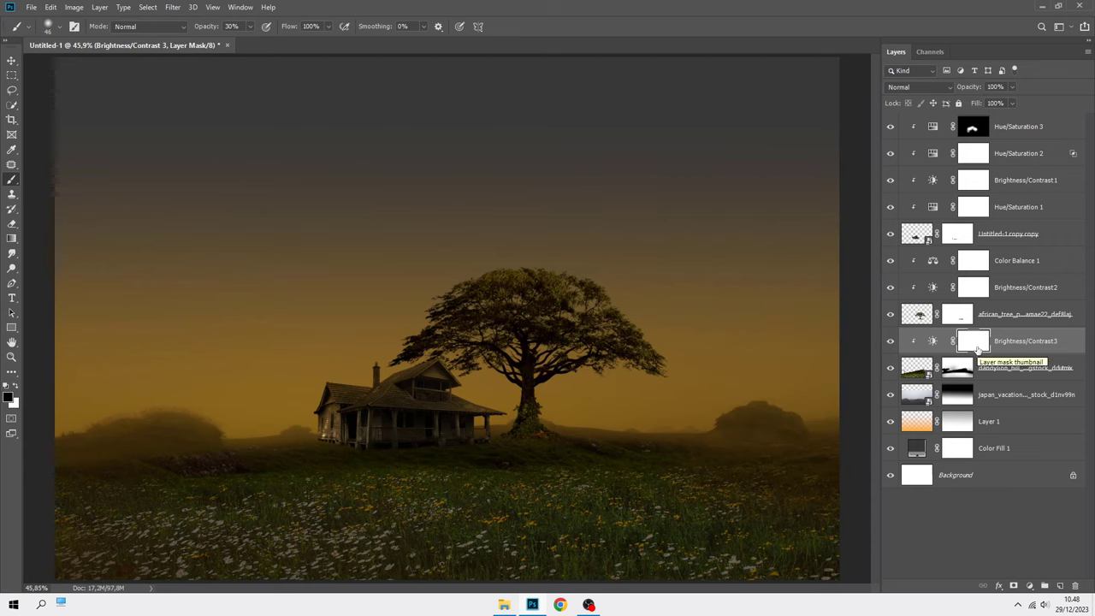
pyautogui.click(891, 340)
# - Lower brush opacity to 17% and ease the darkening around the right-hand hill
pyautogui.click(251, 26)
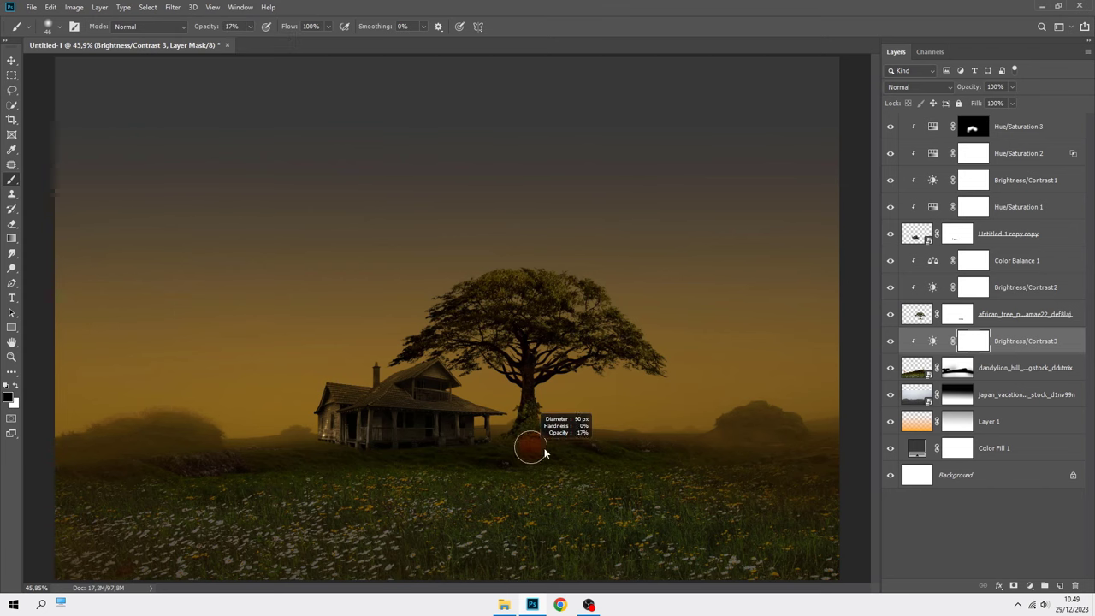
pyautogui.scroll(-1, 528, 448)
pyautogui.moveTo(631, 419)
pyautogui.mouseDown()
pyautogui.moveTo(696, 433)
pyautogui.moveTo(760, 416)
pyautogui.moveTo(680, 404)
pyautogui.mouseUp()
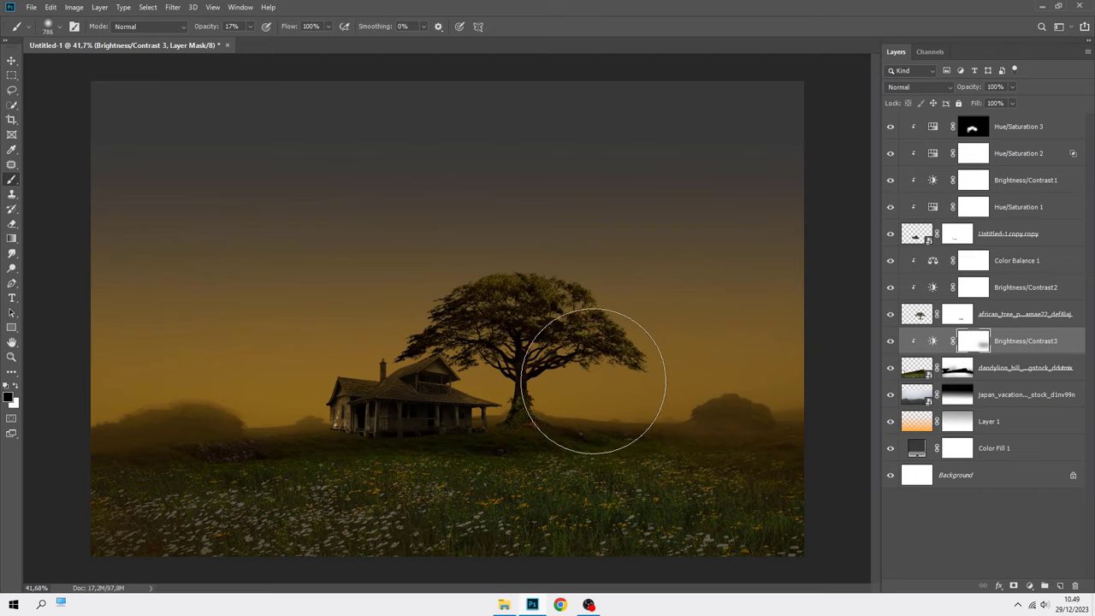
pyautogui.scroll(1, 387, 387)
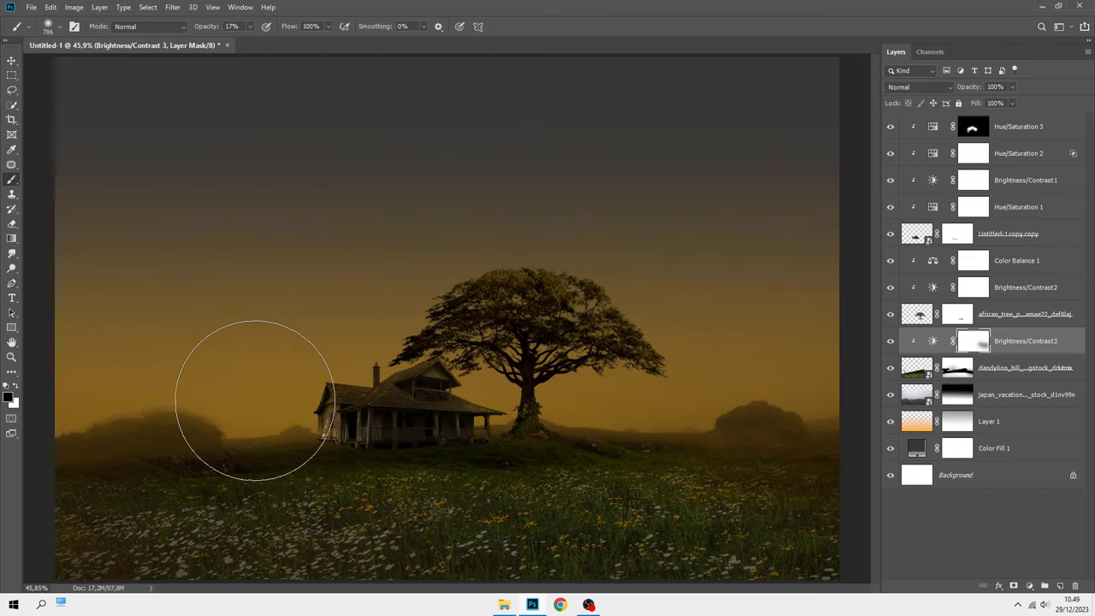
pyautogui.scroll(-2, 203, 368)
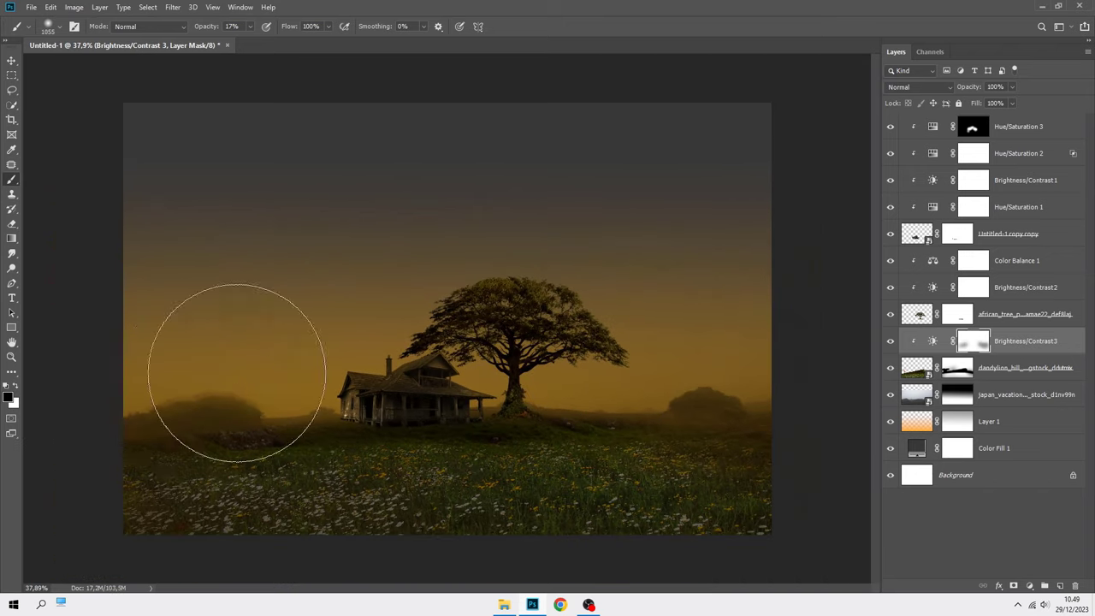
pyautogui.scroll(1, 159, 391)
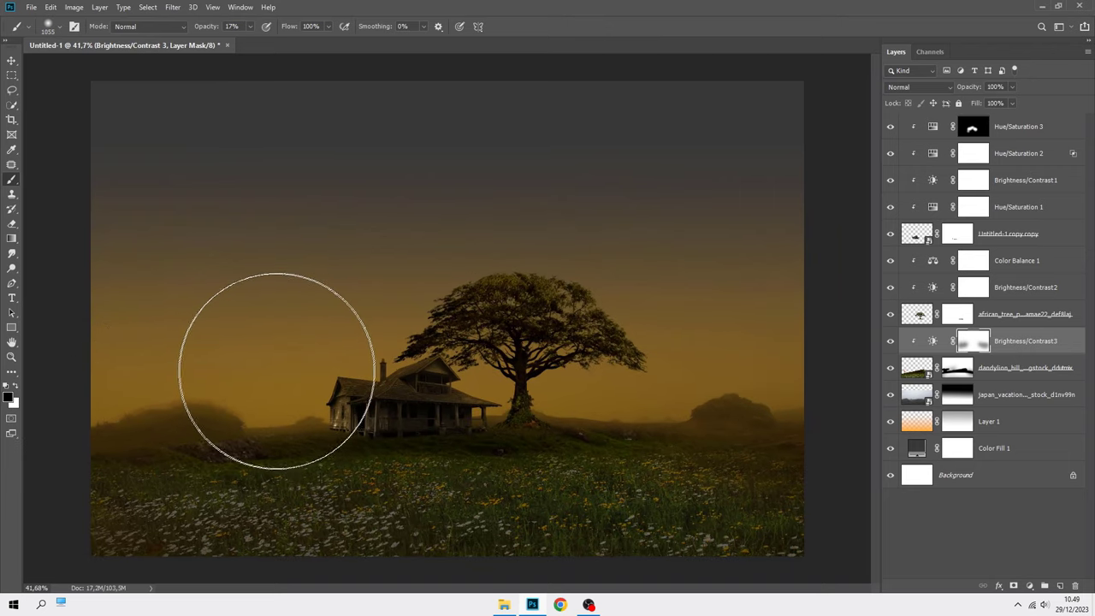
# - Paint out the darkening around the house, left hills, right hill and tree base
pyautogui.moveTo(268, 379); pyautogui.dragTo(322, 391)
pyautogui.moveTo(284, 422)
pyautogui.mouseDown()
pyautogui.moveTo(245, 424)
pyautogui.moveTo(202, 378)
pyautogui.mouseUp()
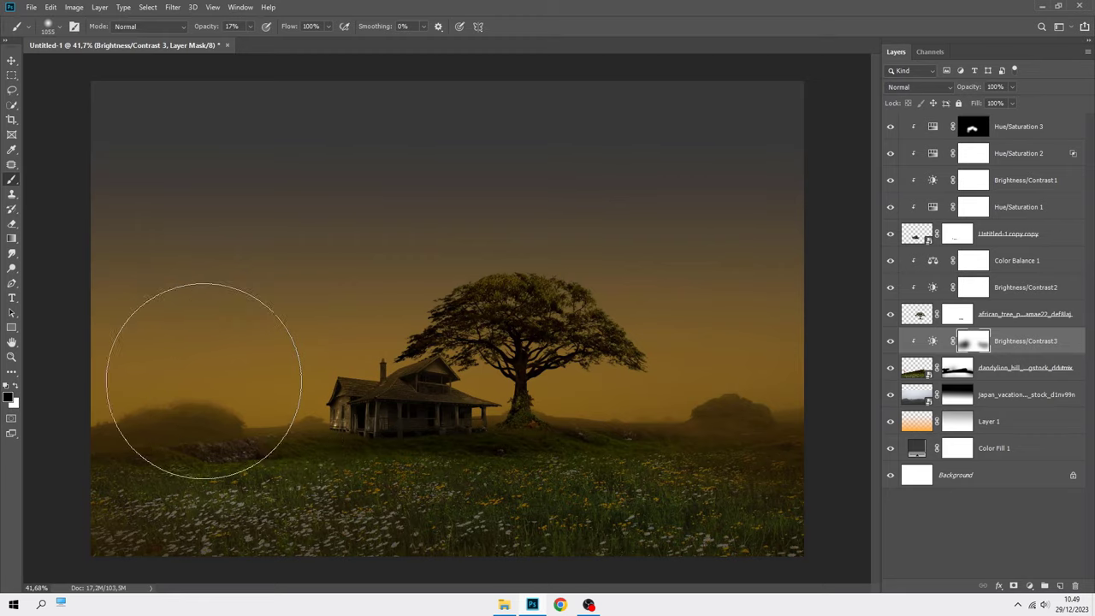
pyautogui.moveTo(619, 345)
pyautogui.mouseDown()
pyautogui.moveTo(656, 401)
pyautogui.moveTo(728, 440)
pyautogui.moveTo(787, 403)
pyautogui.moveTo(775, 464)
pyautogui.moveTo(562, 337)
pyautogui.mouseUp()
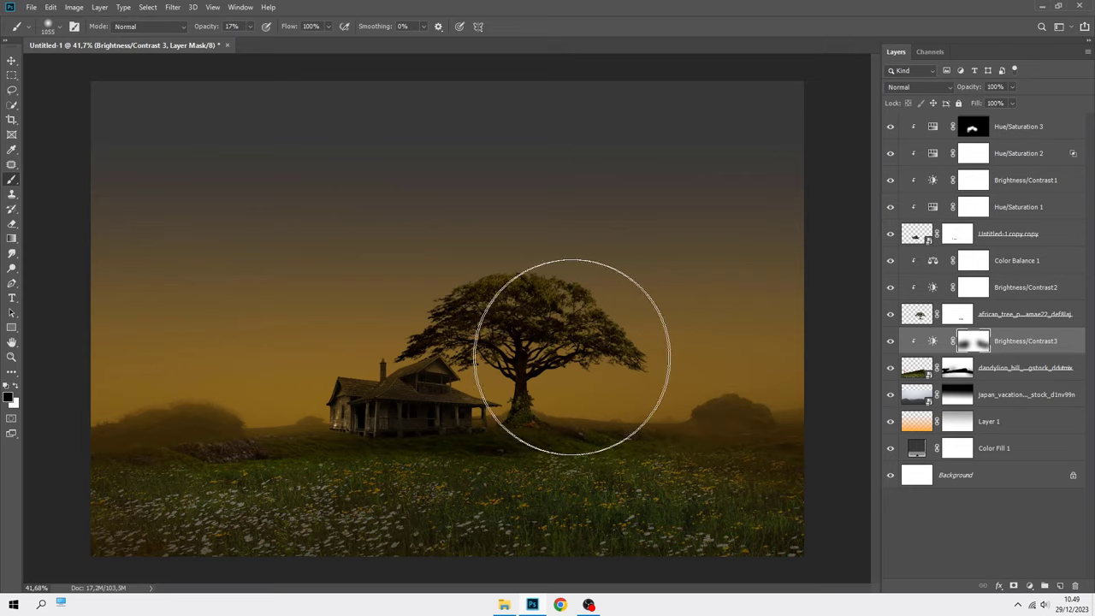
pyautogui.moveTo(709, 440)
pyautogui.mouseDown()
pyautogui.moveTo(773, 459)
pyautogui.moveTo(660, 464)
pyautogui.moveTo(758, 501)
pyautogui.moveTo(777, 435)
pyautogui.mouseUp()
pyautogui.moveTo(263, 411)
pyautogui.mouseDown()
pyautogui.moveTo(127, 477)
pyautogui.moveTo(381, 281)
pyautogui.mouseUp()
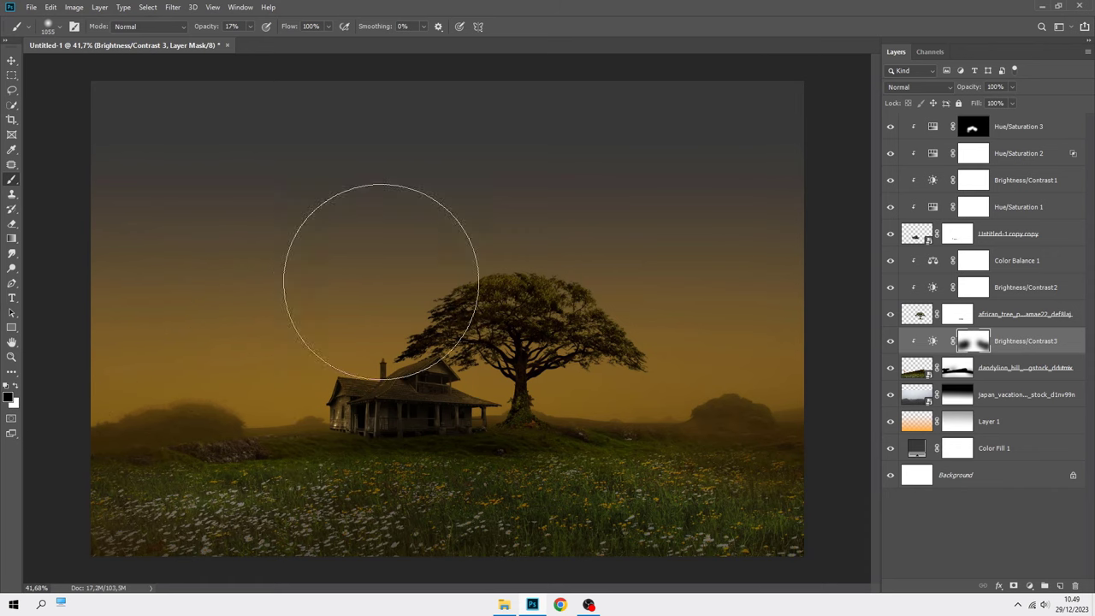
# - Compare the hill with and without the adjustment, then select the Brightness/Contrast 3 layer itself
pyautogui.click(889, 341)
pyautogui.click(1024, 347)
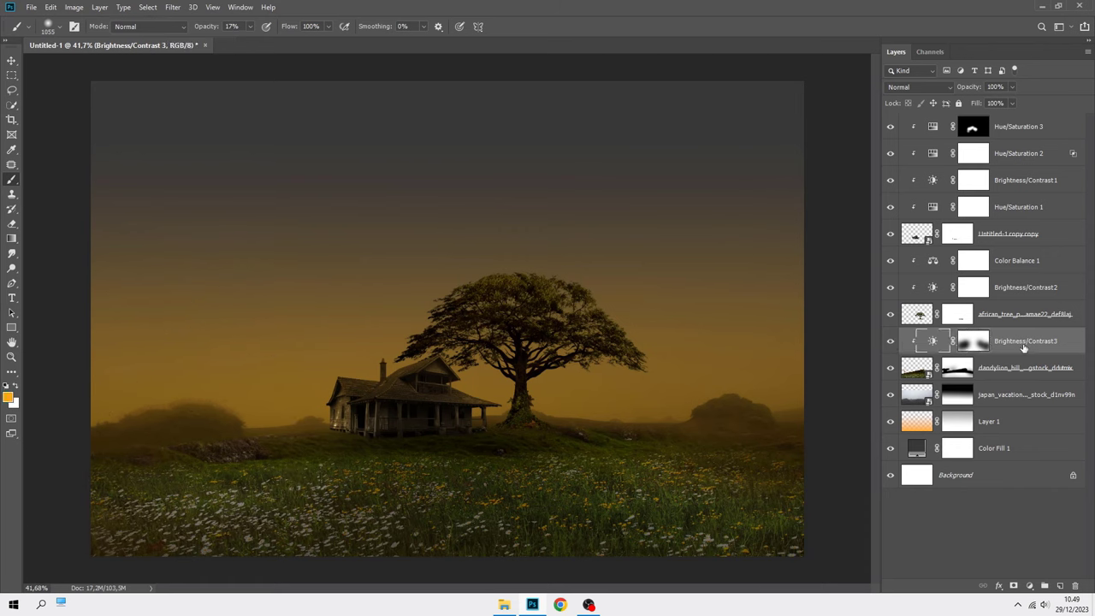
pyautogui.press('v')
pyautogui.click(1030, 586)
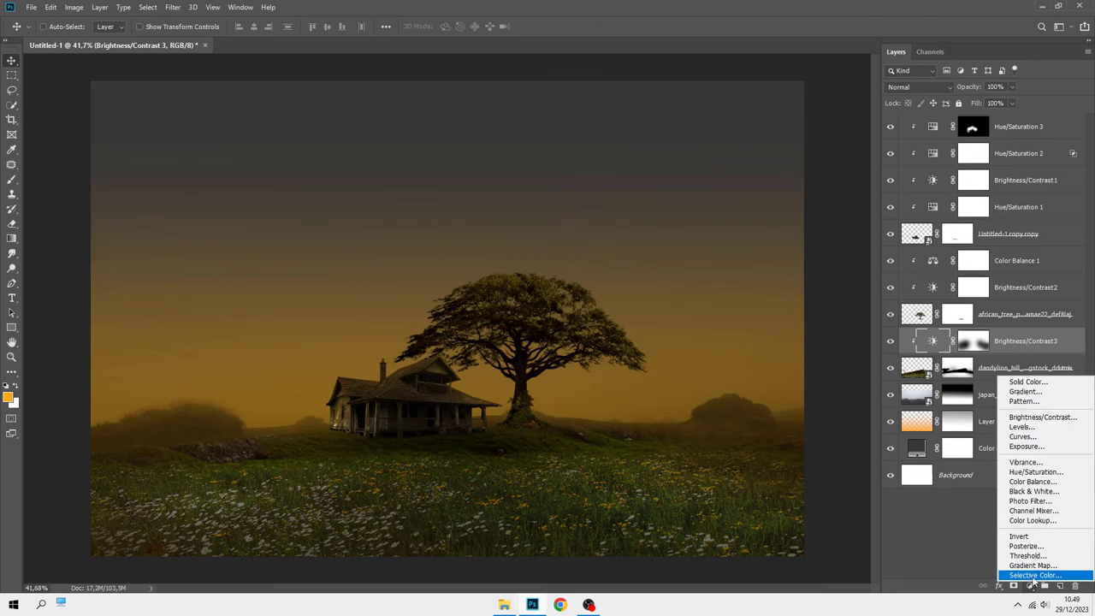
# - Add a Selective Color adjustment clipped to the hill, with Yellows Cyan at -7
pyautogui.click(1034, 579)
pyautogui.click(795, 413)
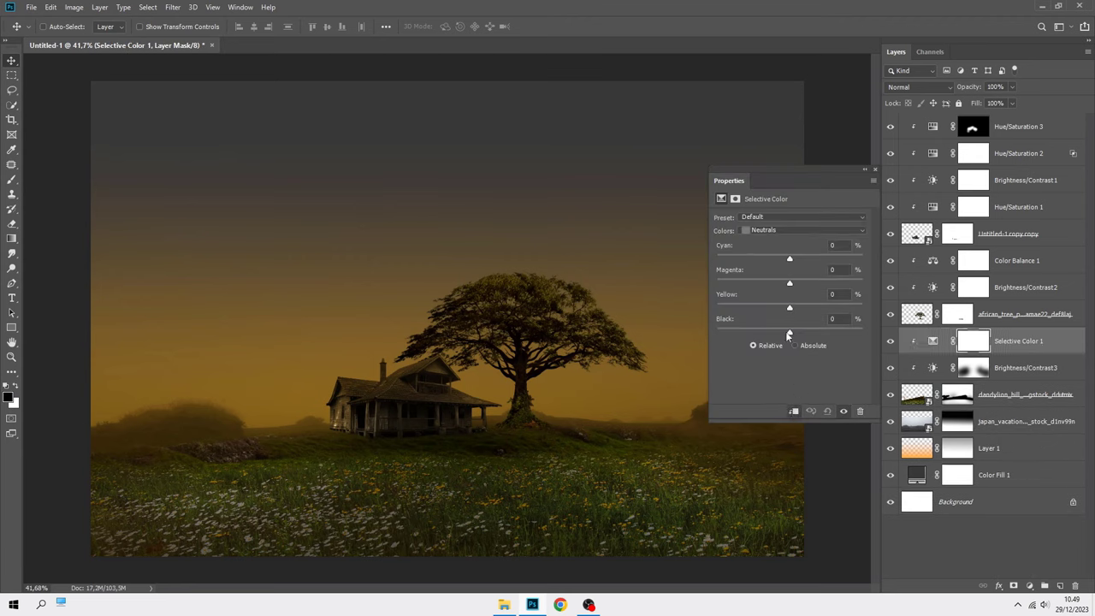
pyautogui.click(775, 231)
pyautogui.click(775, 244)
pyautogui.moveTo(790, 258); pyautogui.dragTo(785, 260)
# - Set the Blacks range's Black to +2, close Properties and zoom in slightly
pyautogui.click(778, 231)
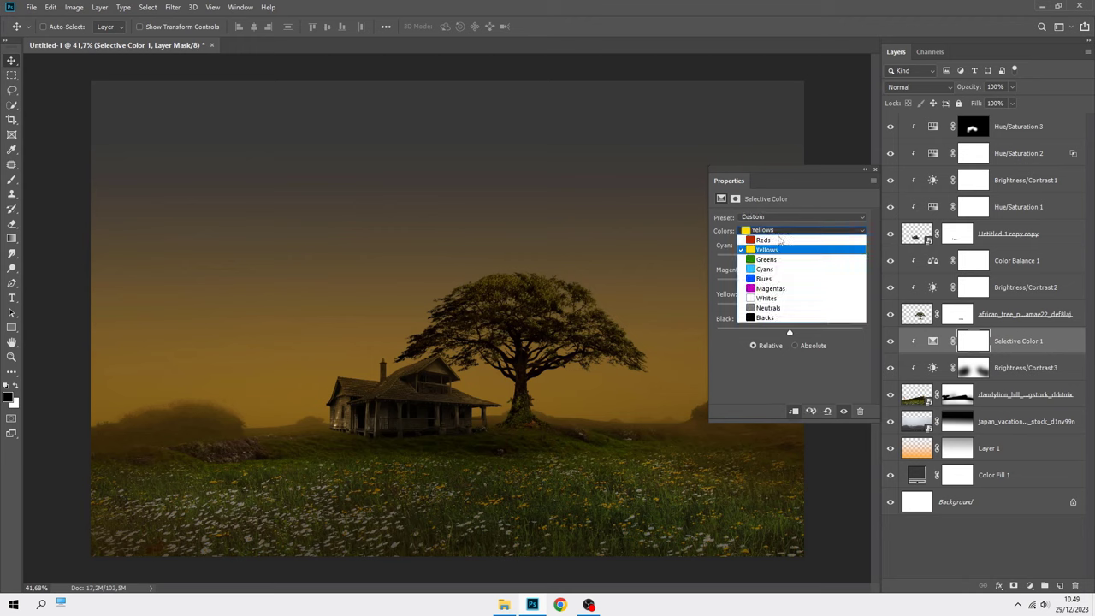
pyautogui.click(779, 317)
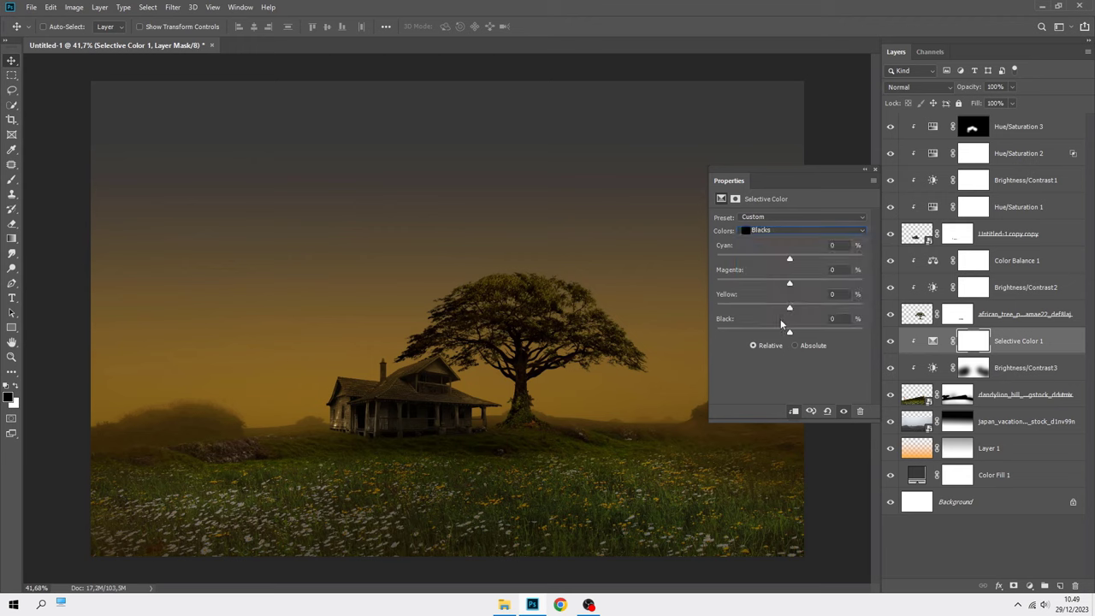
pyautogui.moveTo(790, 330); pyautogui.dragTo(791, 332)
pyautogui.click(874, 171)
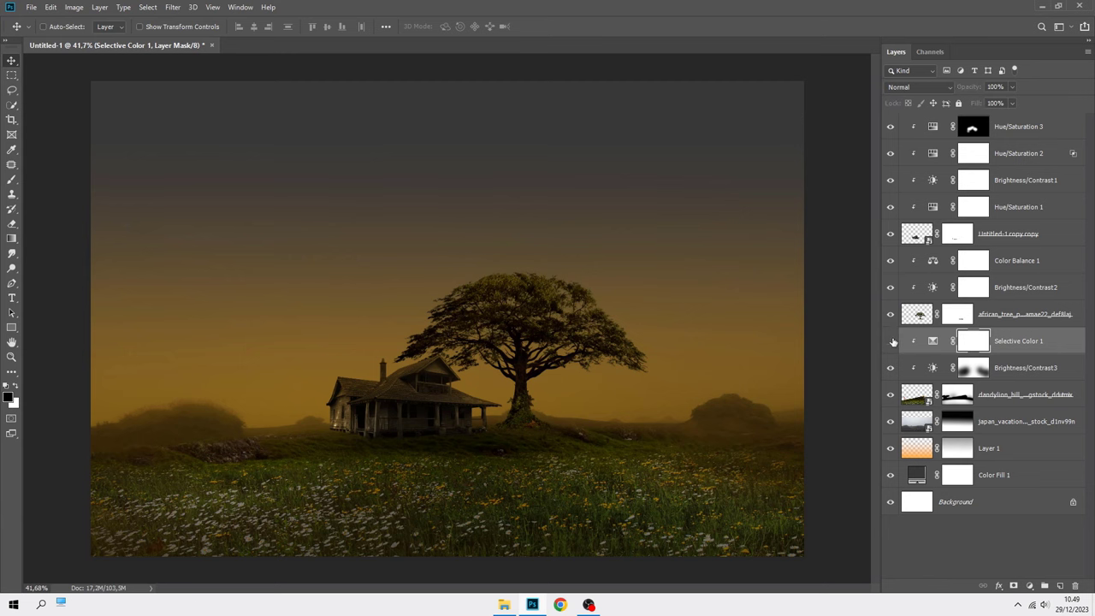
pyautogui.click(1018, 348)
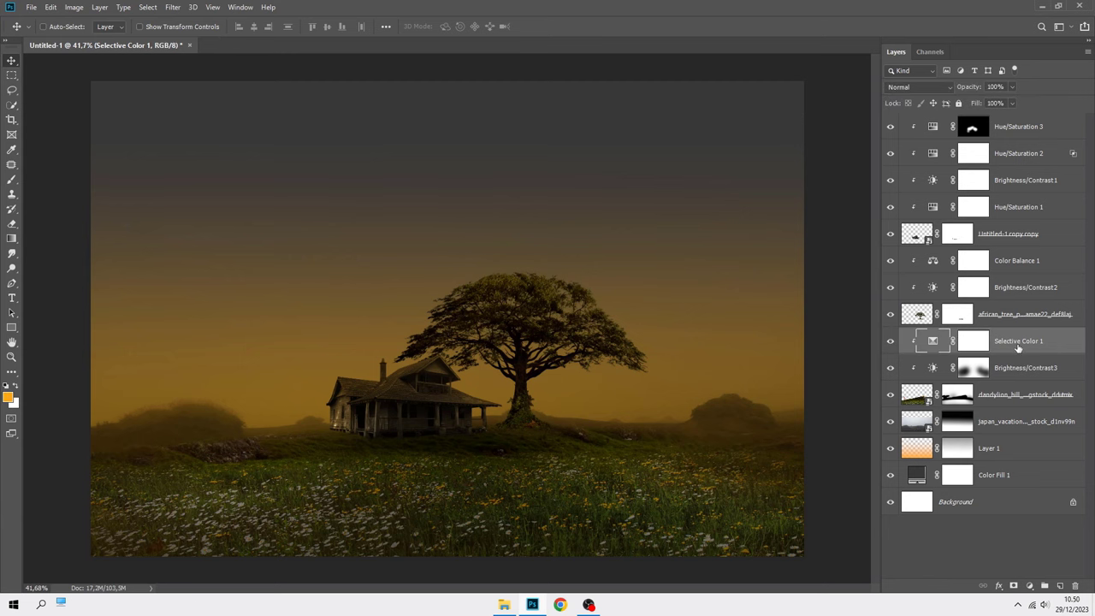
pyautogui.hotkey('ctrl', '+')
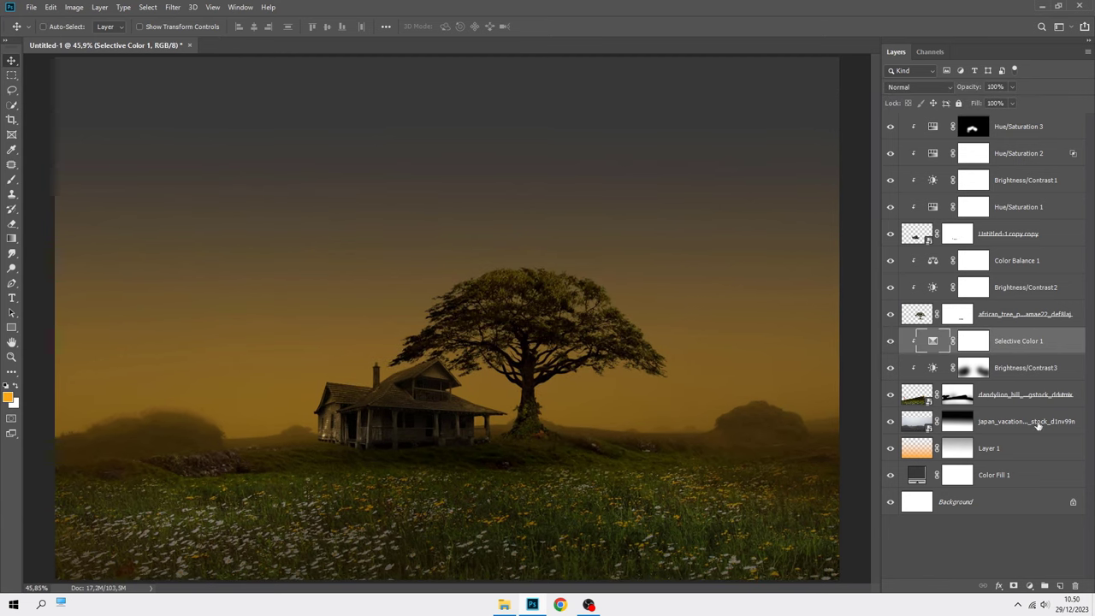
# - Add Layer 2 and set up a black 70 px brush at 9% opacity
pyautogui.click(1060, 585)
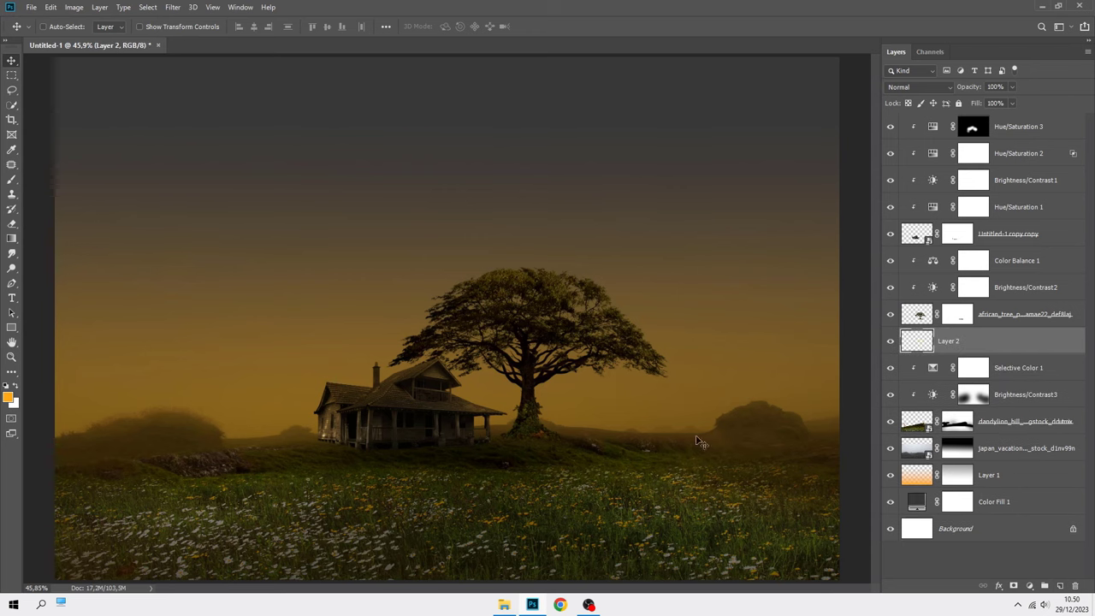
pyautogui.rightClick(12, 181)
pyautogui.click(51, 181)
pyautogui.press('d')
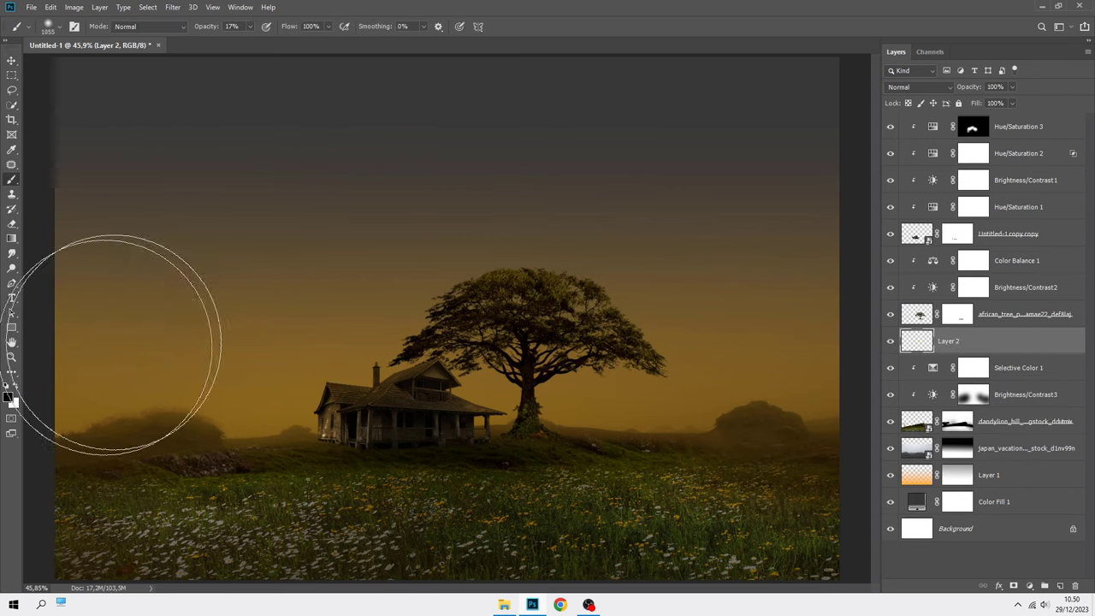
pyautogui.rightClick(226, 266)
pyautogui.click(308, 296)
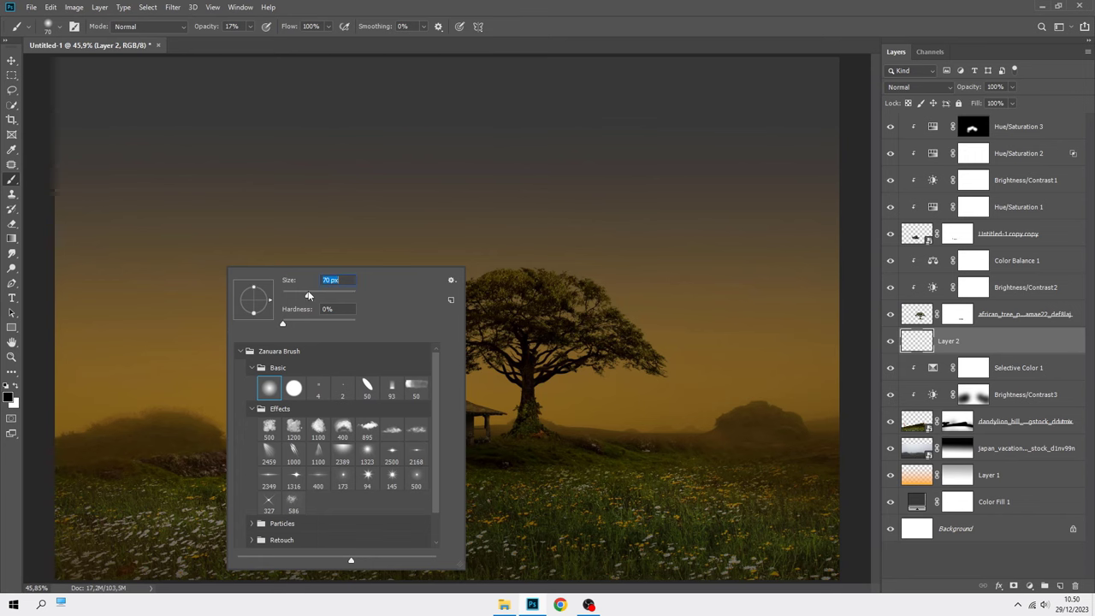
pyautogui.click(250, 26)
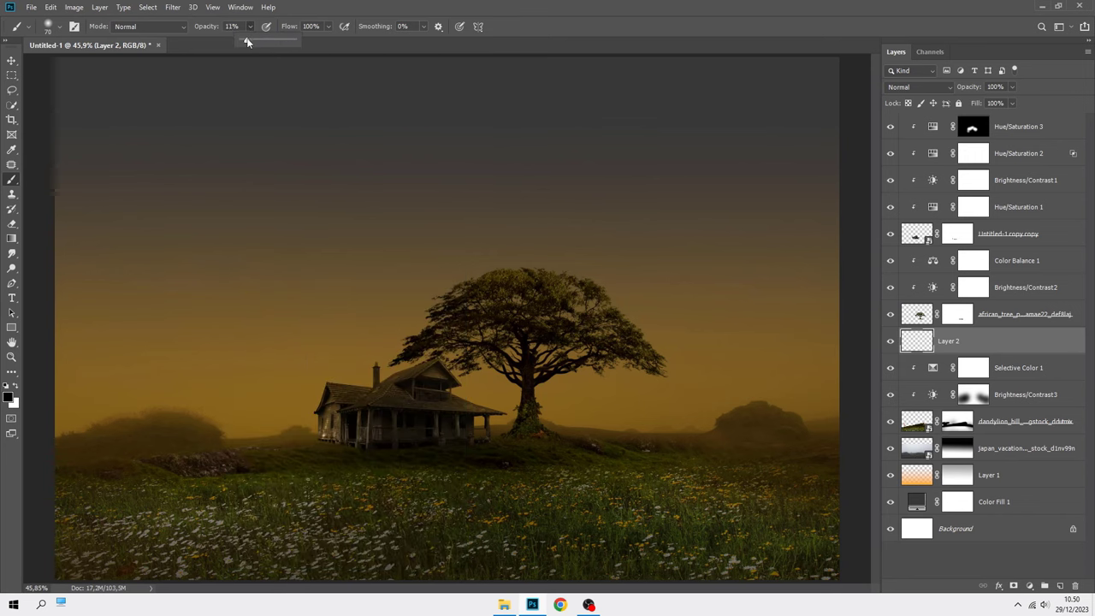
pyautogui.moveTo(246, 42); pyautogui.dragTo(244, 42)
# - Shade the grass around the house base softly, then show Layer 2 to check
pyautogui.scroll(4, 428, 452)
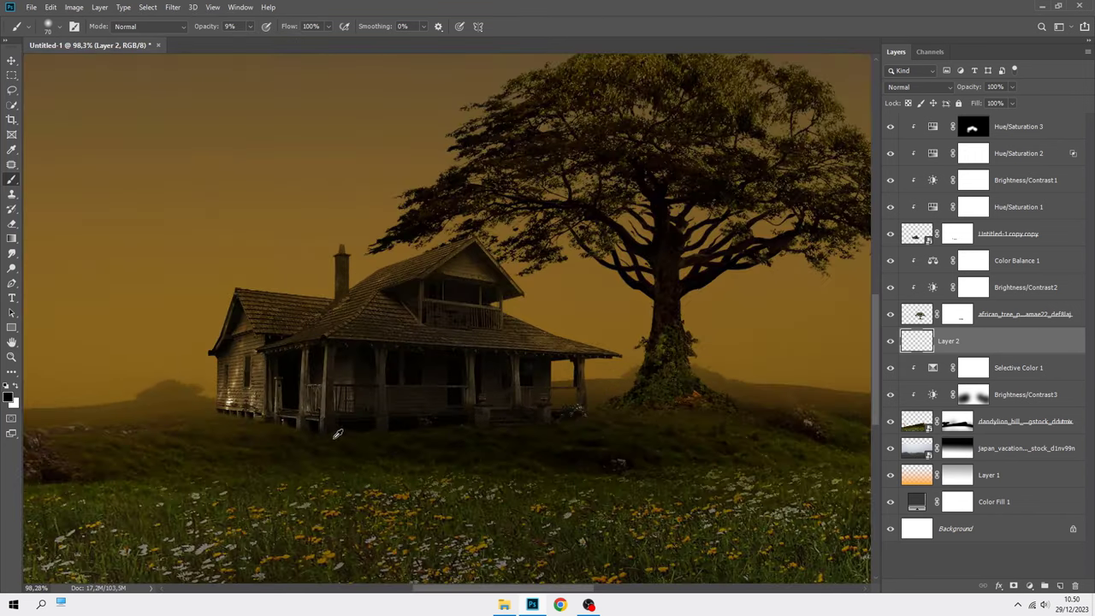
pyautogui.scroll(5, 338, 434)
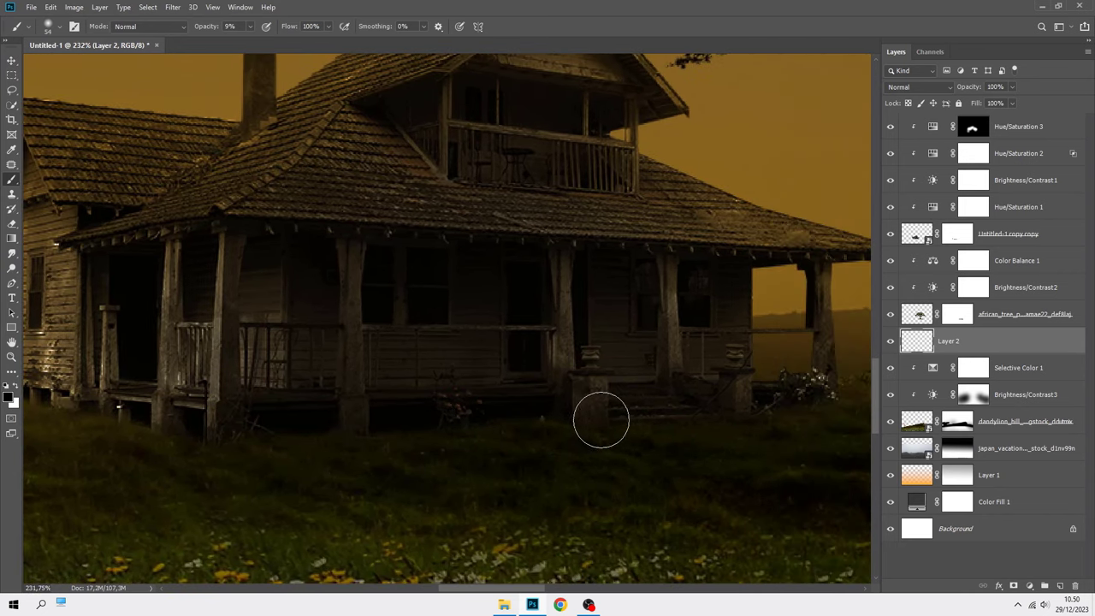
pyautogui.hscroll(4, 436, 416)
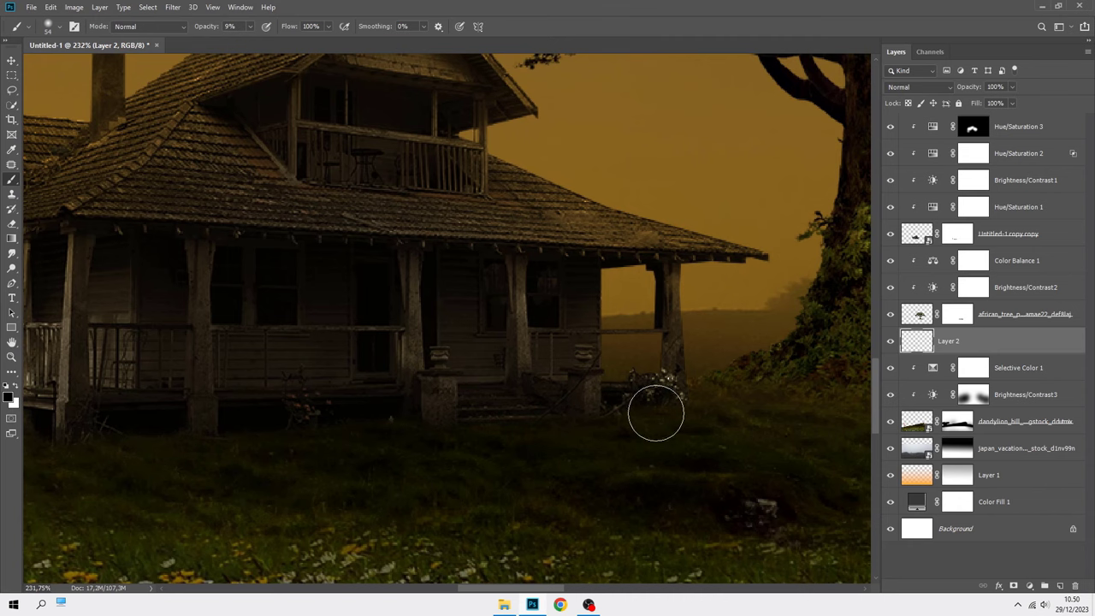
pyautogui.scroll(-1, 679, 408)
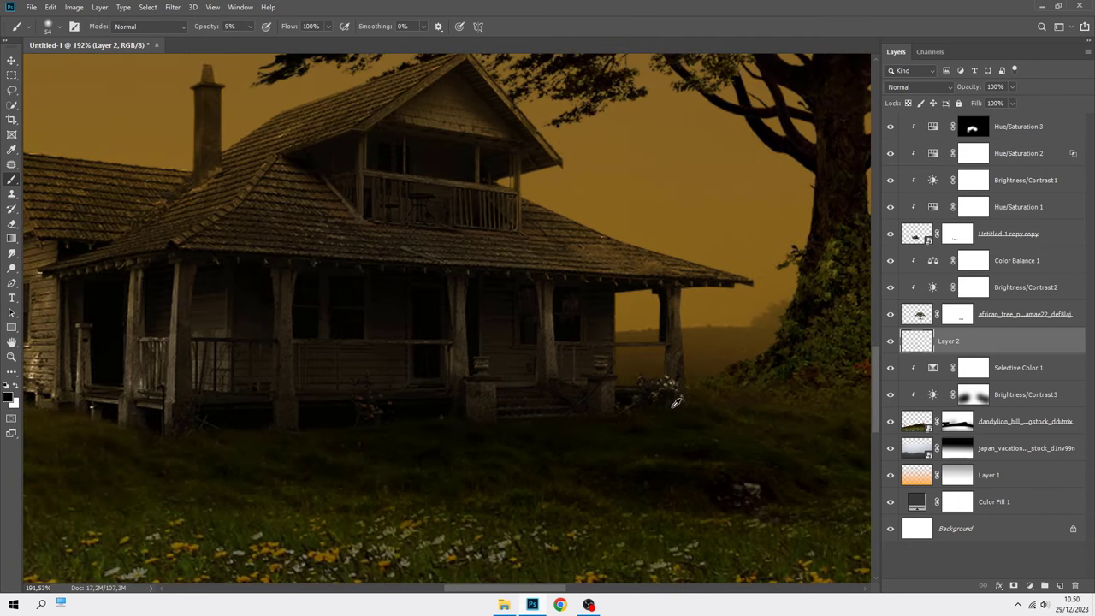
pyautogui.scroll(-2, 575, 437)
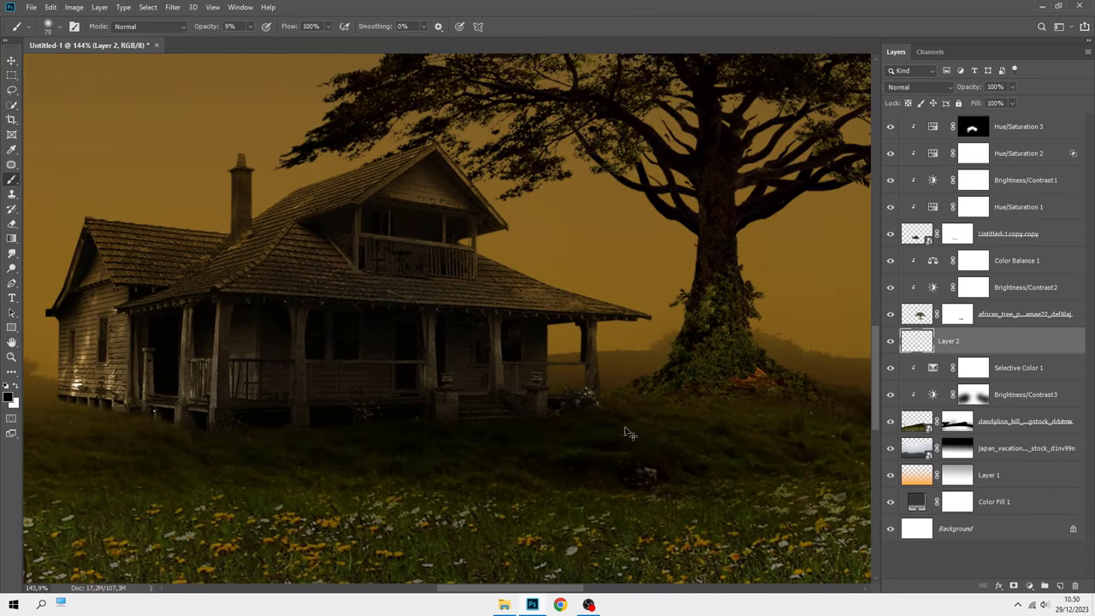
pyautogui.hscroll(1, 615, 432)
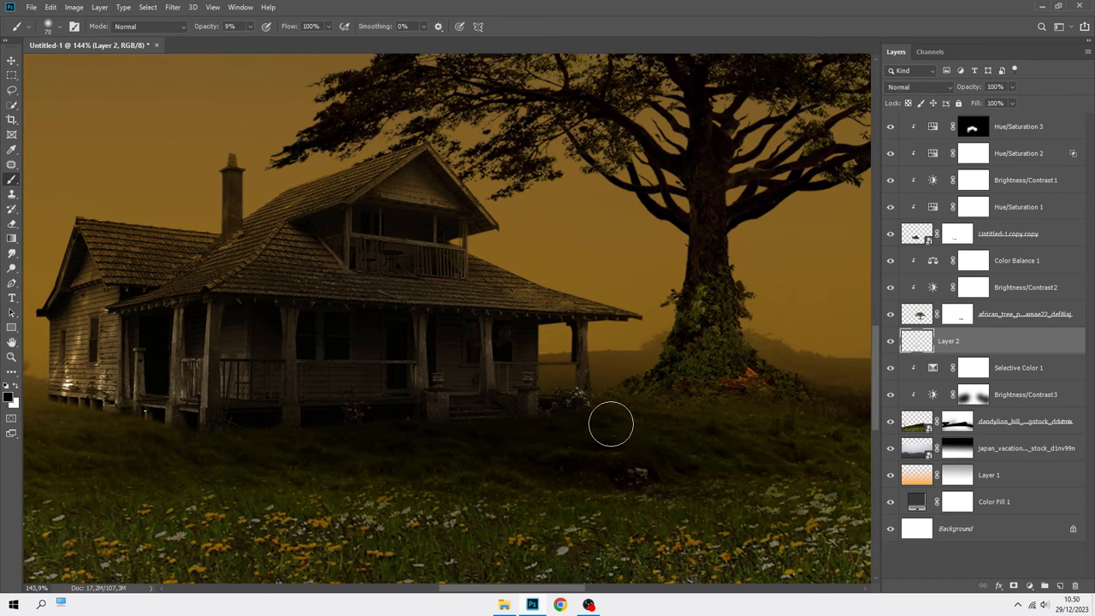
pyautogui.scroll(-5, 610, 425)
pyautogui.scroll(-1, 611, 422)
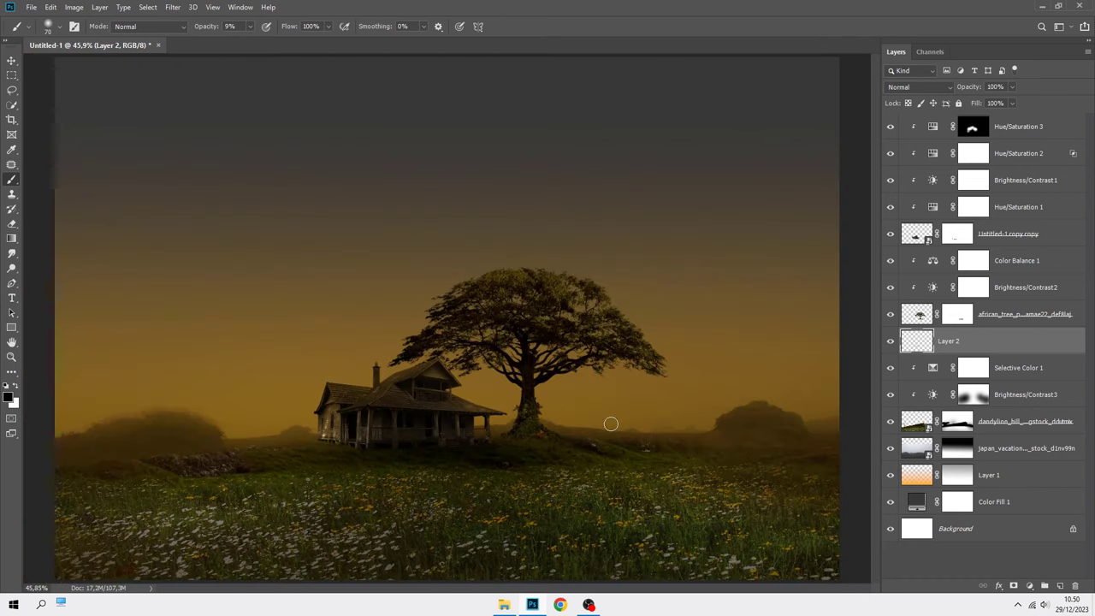
pyautogui.click(890, 342)
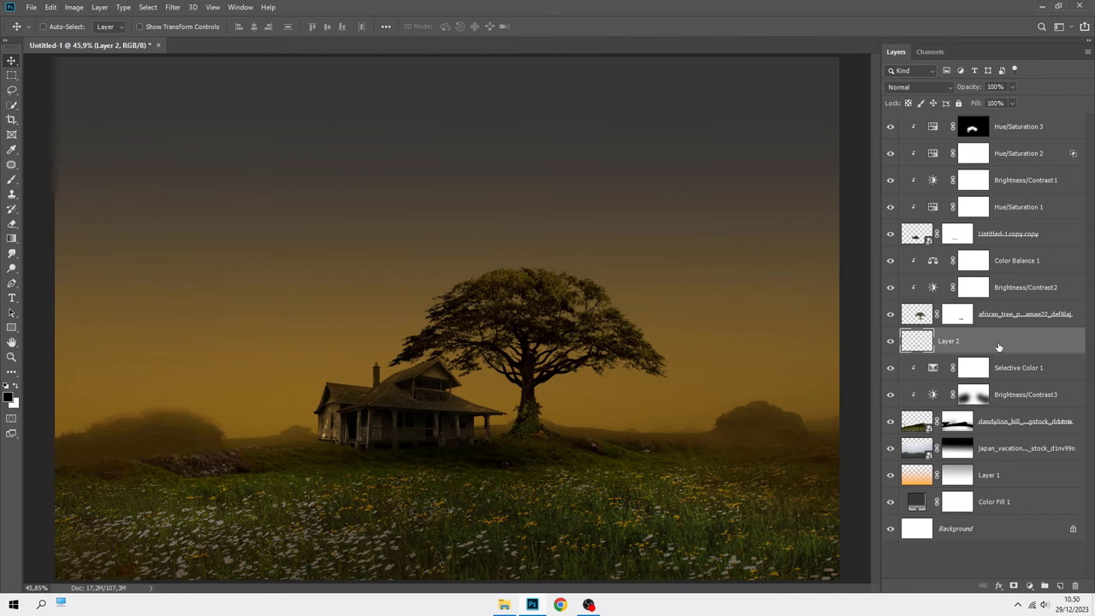
# - Add Layer 3 above Color Balance 1 and clip it to the tree
pyautogui.click(1016, 260)
pyautogui.click(1060, 586)
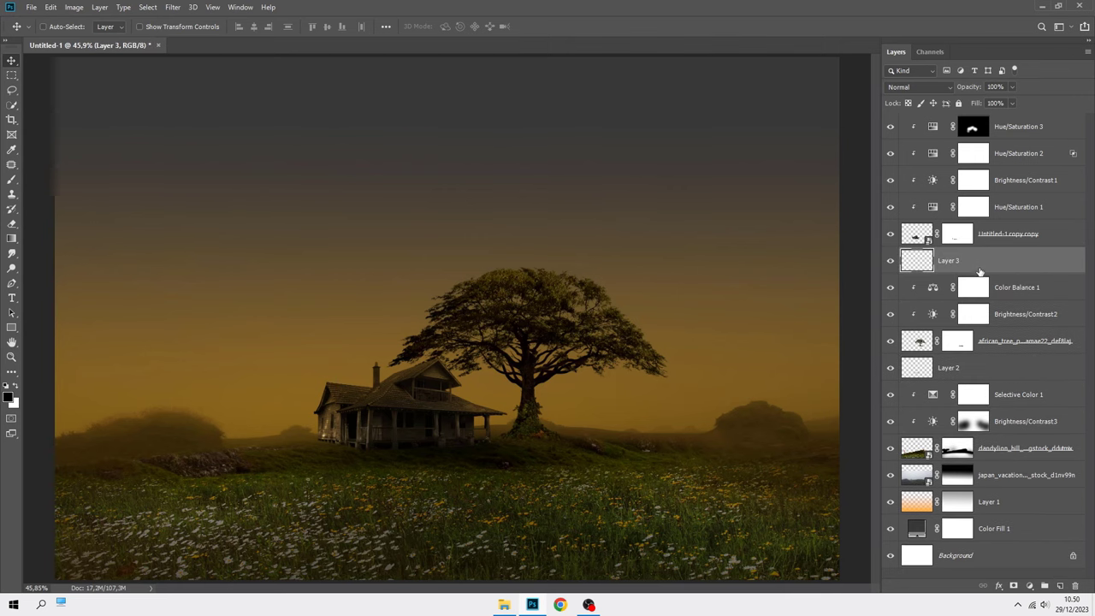
pyautogui.rightClick(981, 266)
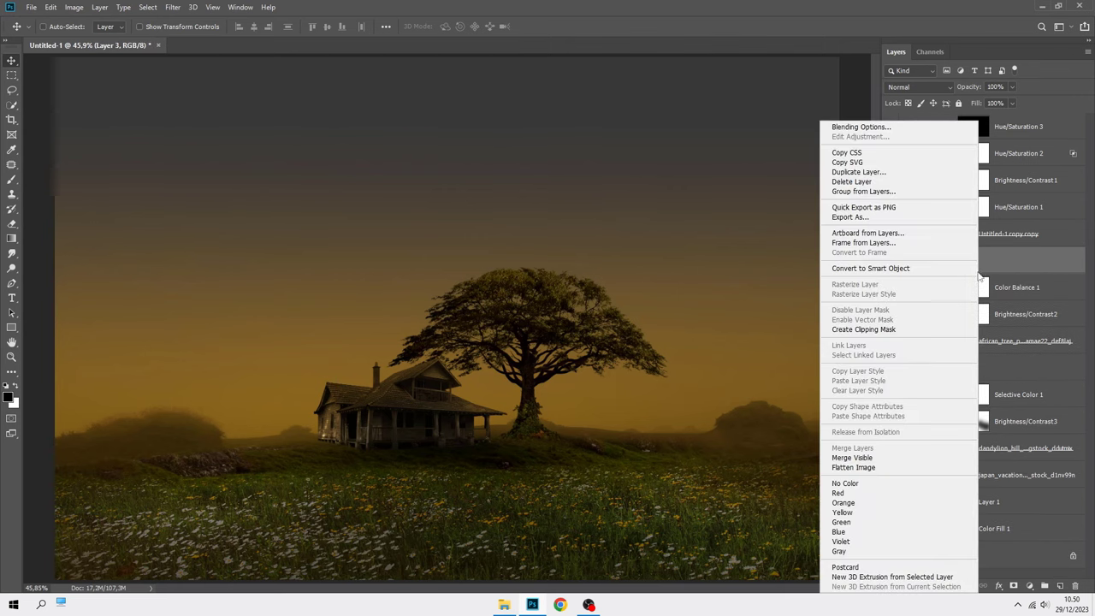
pyautogui.click(932, 335)
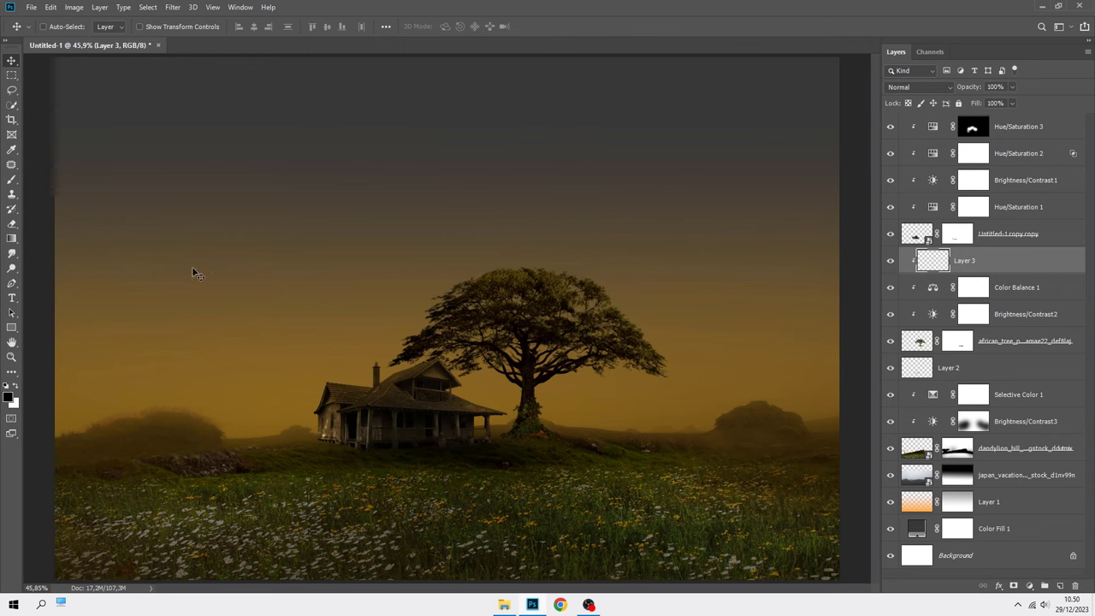
# - Paint faint shadow over the tree's base with a 138-size brush
pyautogui.rightClick(12, 181)
pyautogui.click(51, 181)
pyautogui.keyDown('alt'); pyautogui.scroll(2, 507, 459); pyautogui.keyUp('alt')
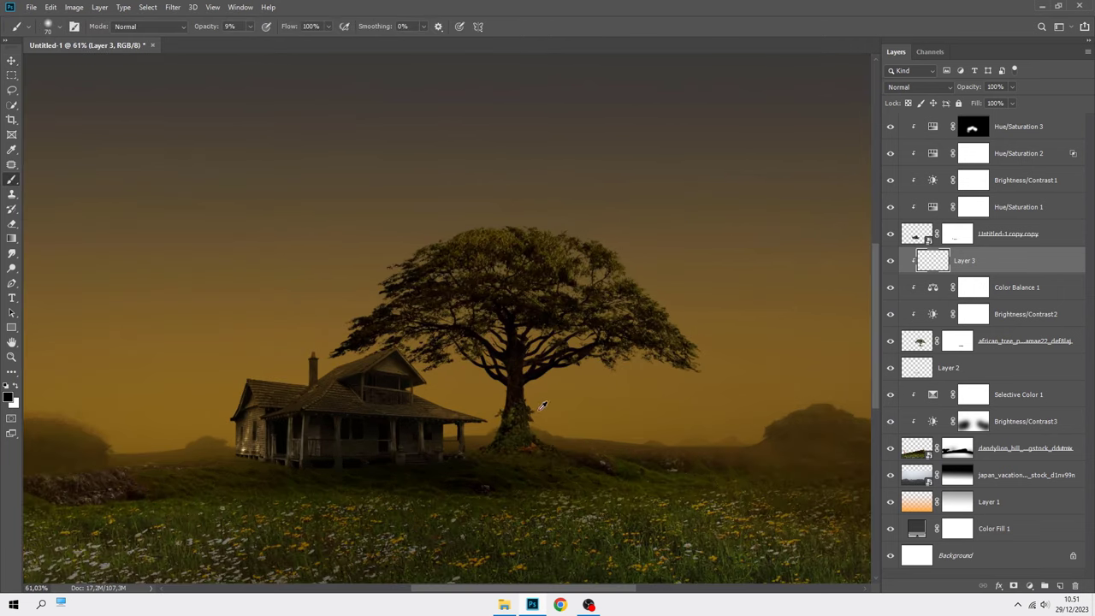
pyautogui.keyDown('alt'); pyautogui.scroll(3, 506, 459); pyautogui.keyUp('alt')
pyautogui.moveTo(506, 459); pyautogui.dragTo(564, 460)
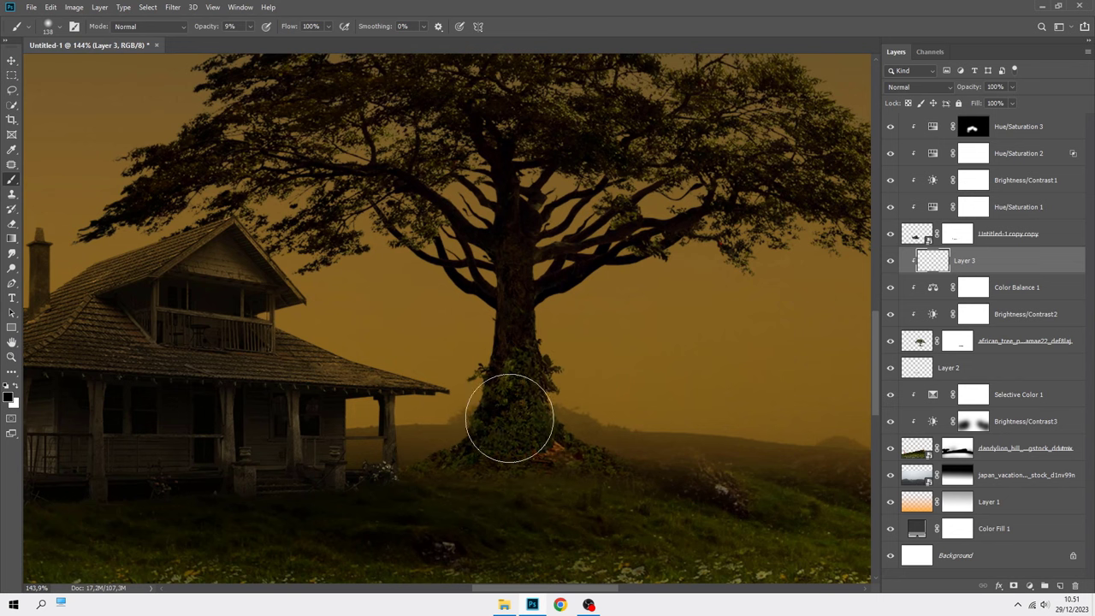
pyautogui.moveTo(587, 499); pyautogui.dragTo(474, 484)
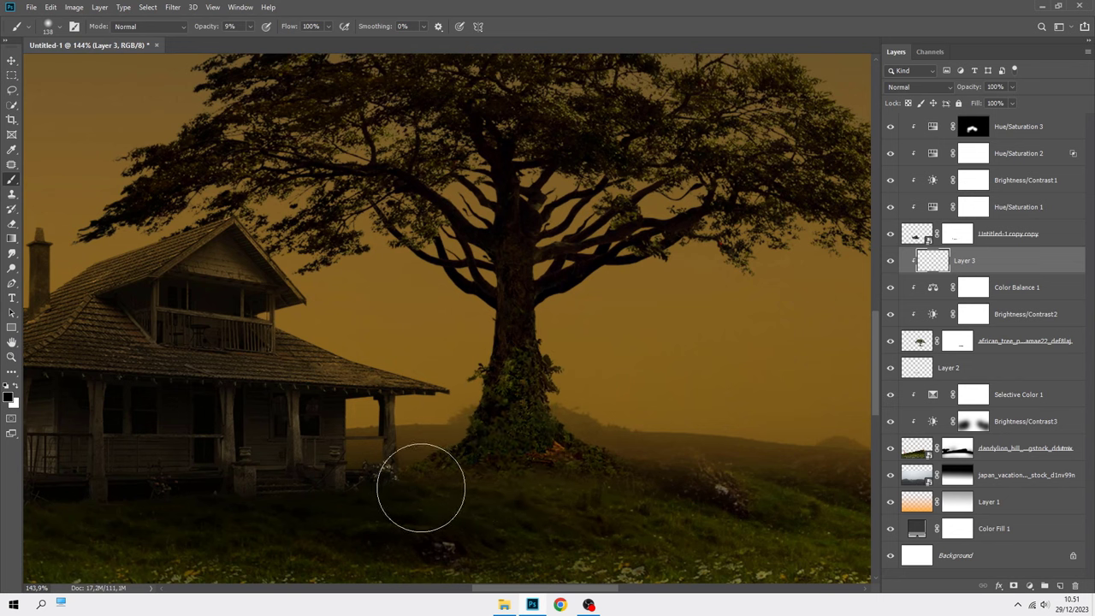
pyautogui.scroll(-3, 449, 467)
pyautogui.scroll(-2, 547, 445)
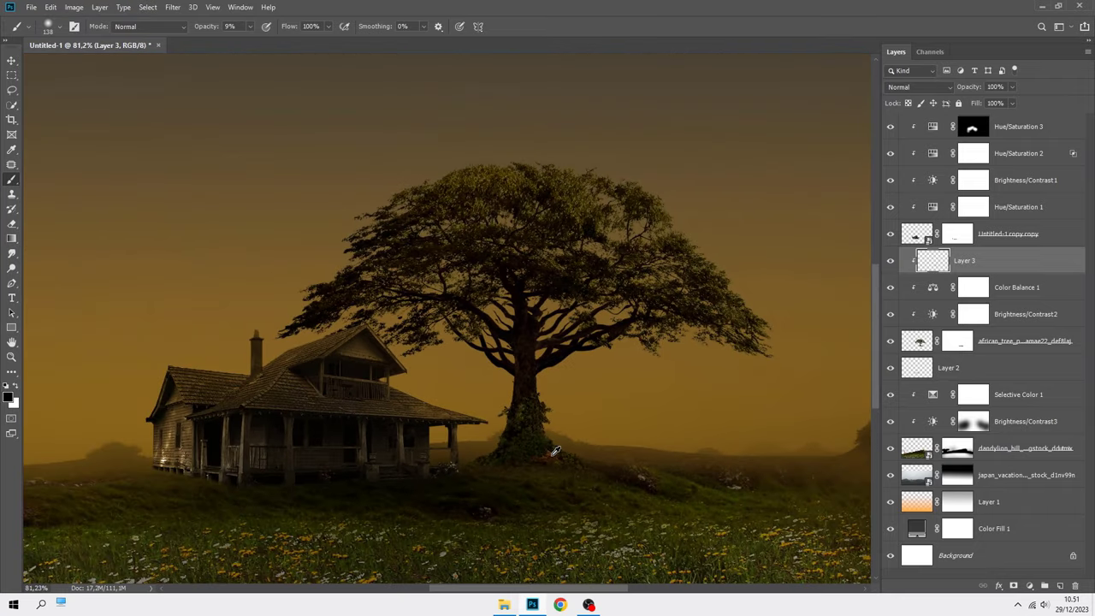
pyautogui.scroll(-3, 552, 456)
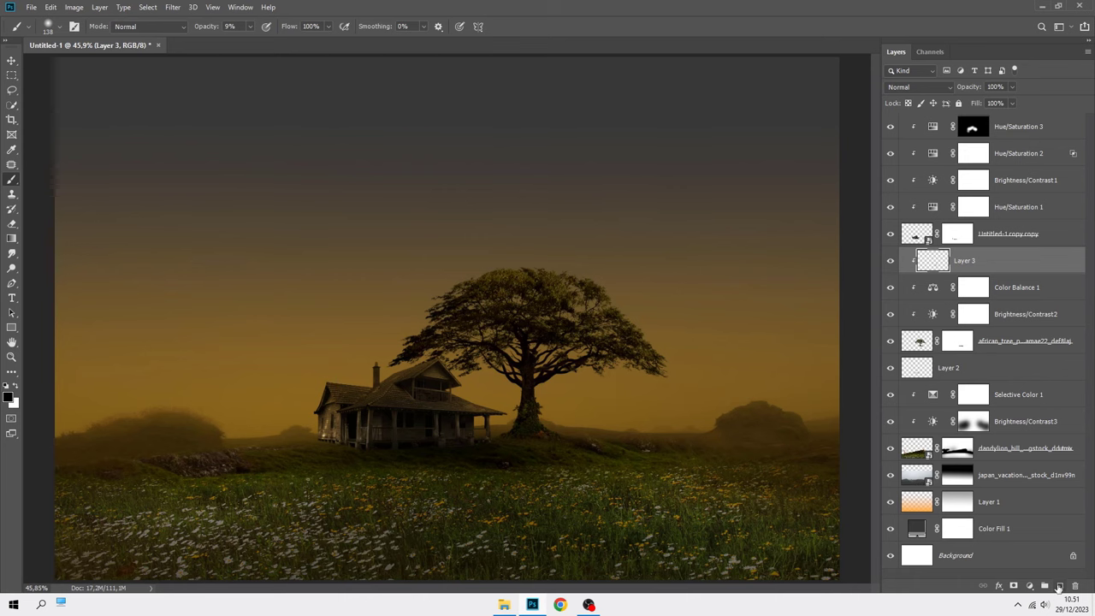
# - Add Layer 4 above Layer 3 and clip it to the tree
pyautogui.click(1059, 585)
pyautogui.rightClick(995, 266)
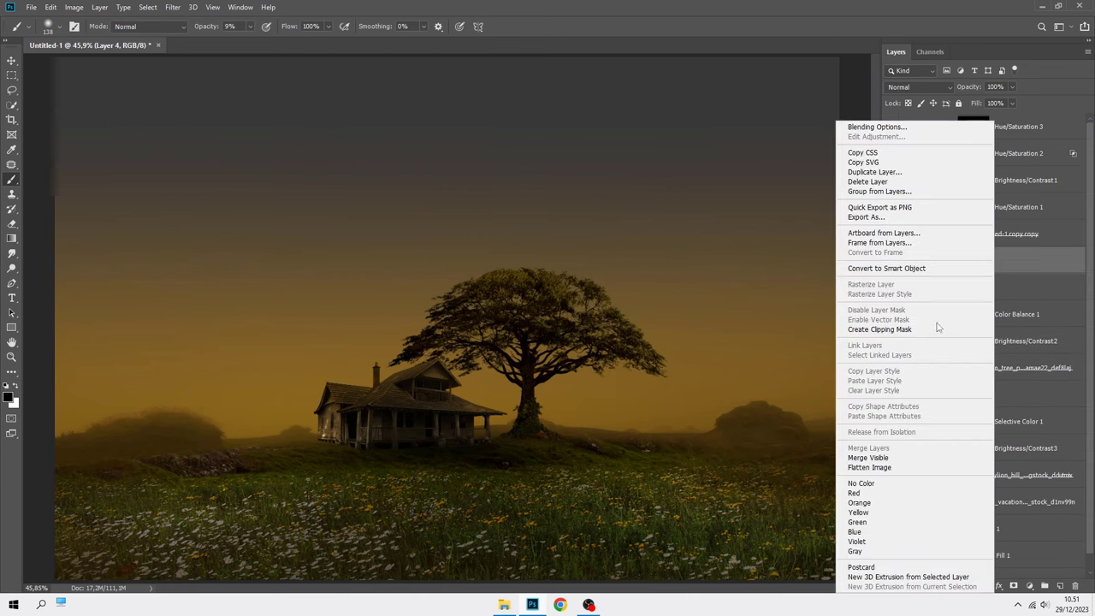
pyautogui.click(924, 329)
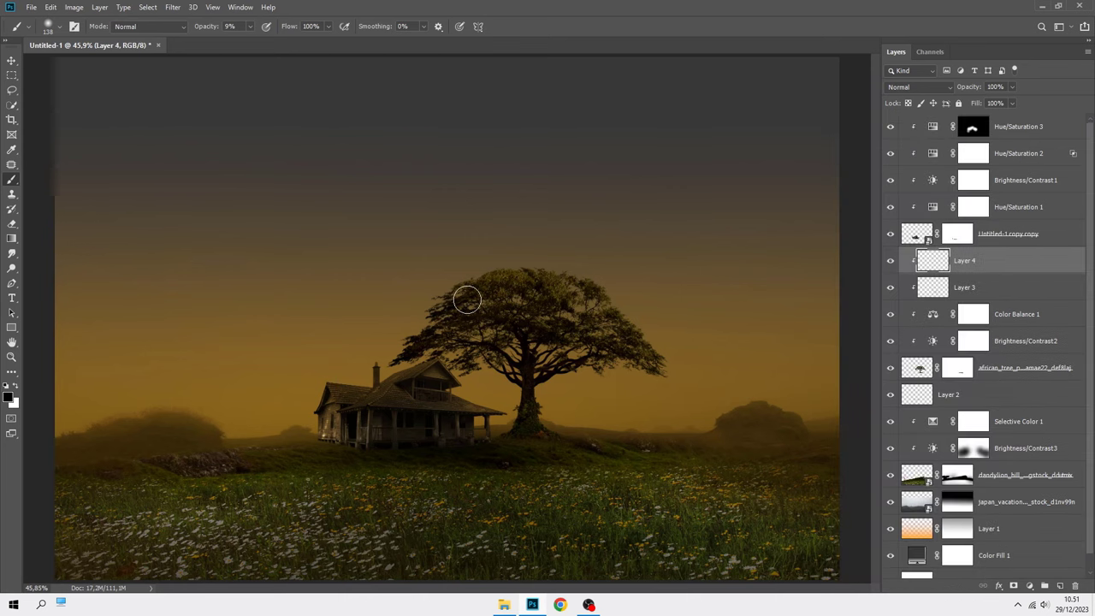
pyautogui.scroll(1, 599, 396)
pyautogui.scroll(1, 599, 386)
# - Sample the orange-brown sky colour and brush it softly across the tree with a larger brush
pyautogui.keyDown('alt'); pyautogui.click(599, 385); pyautogui.keyUp('alt')
pyautogui.scroll(3, 599, 387)
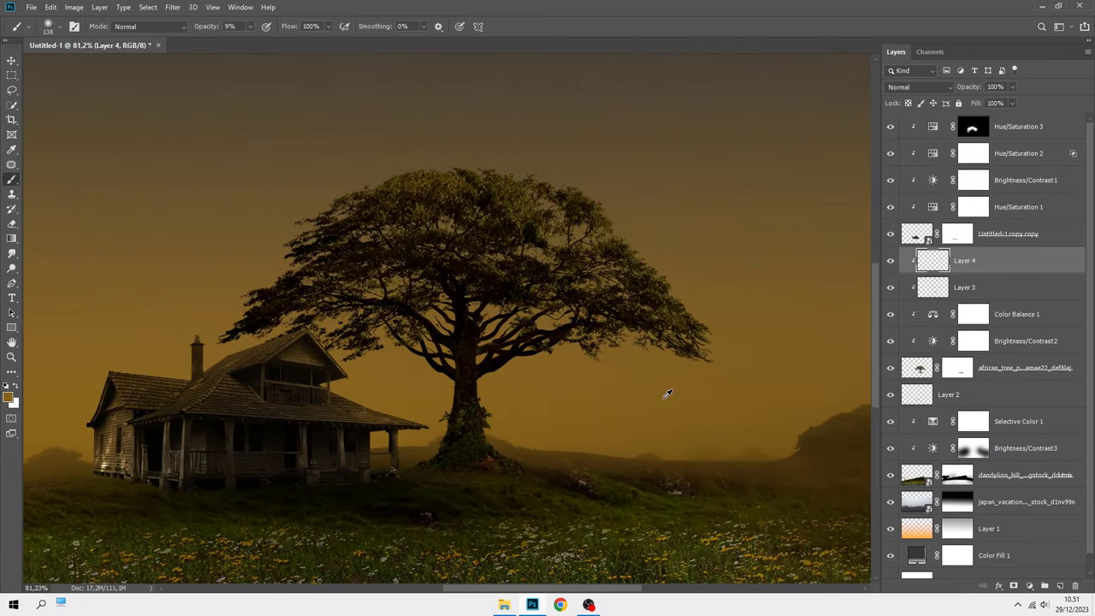
pyautogui.press(']')
pyautogui.press(']')
pyautogui.press(']')
pyautogui.press(']')
pyautogui.press(']')
pyautogui.press(']')
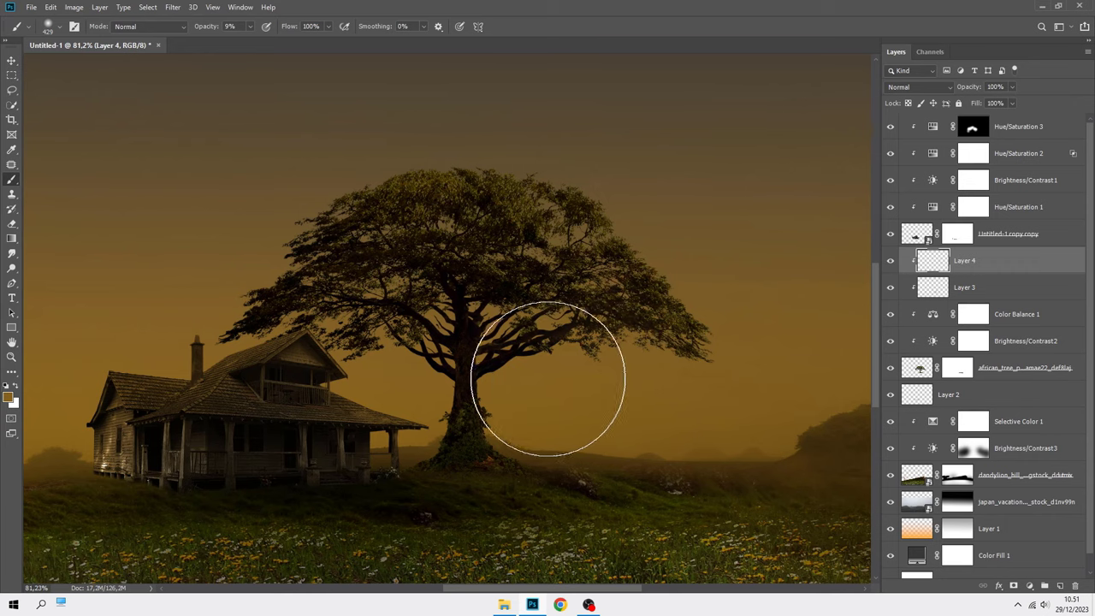
pyautogui.scroll(-1, 700, 382)
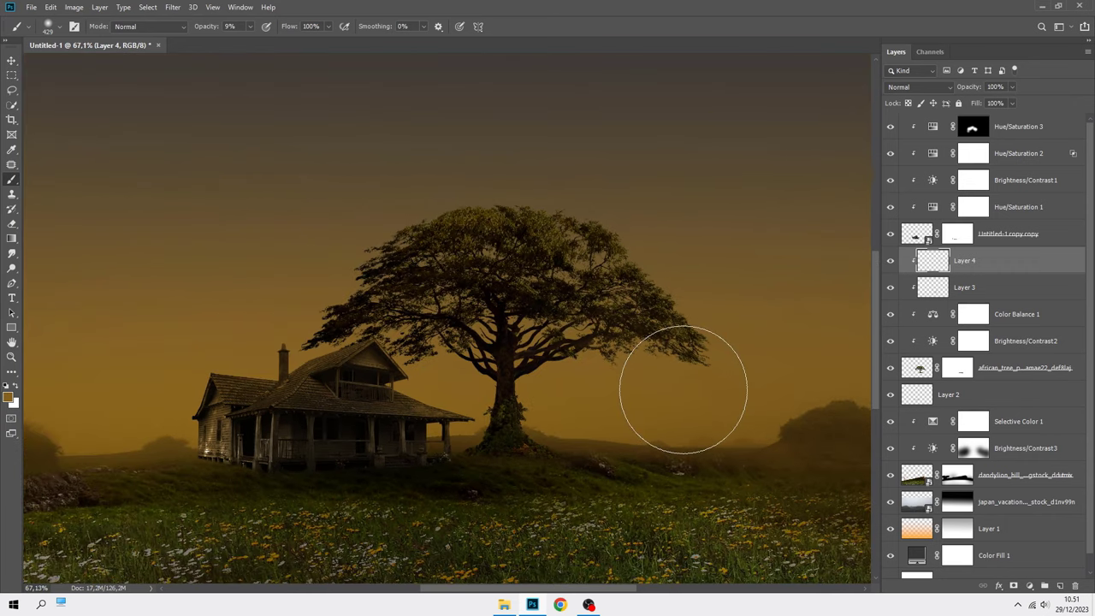
pyautogui.doubleClick(892, 263)
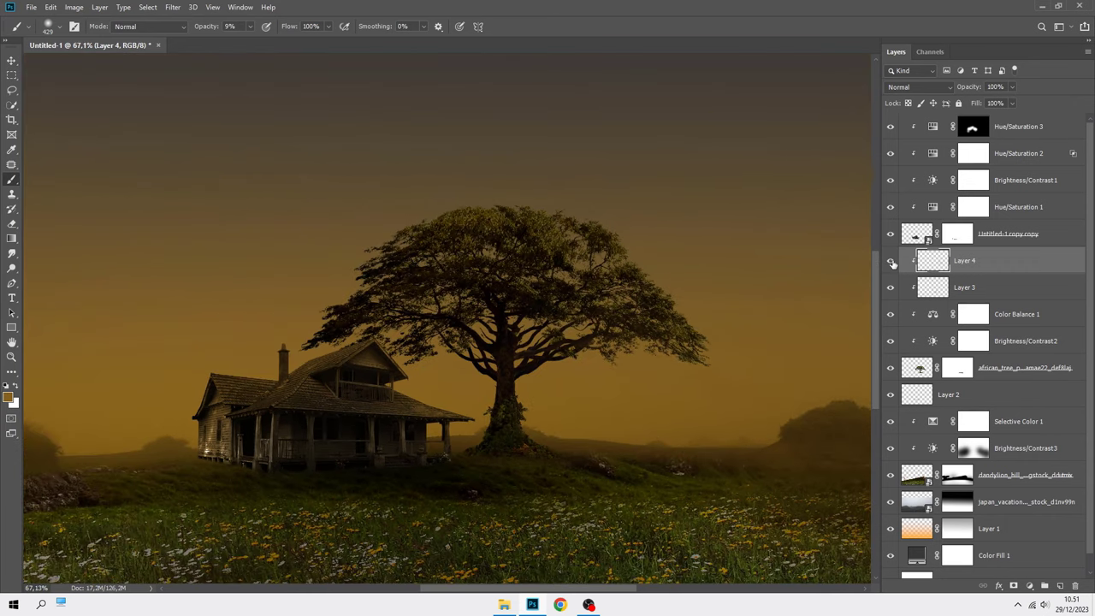
pyautogui.scroll(2, 564, 393)
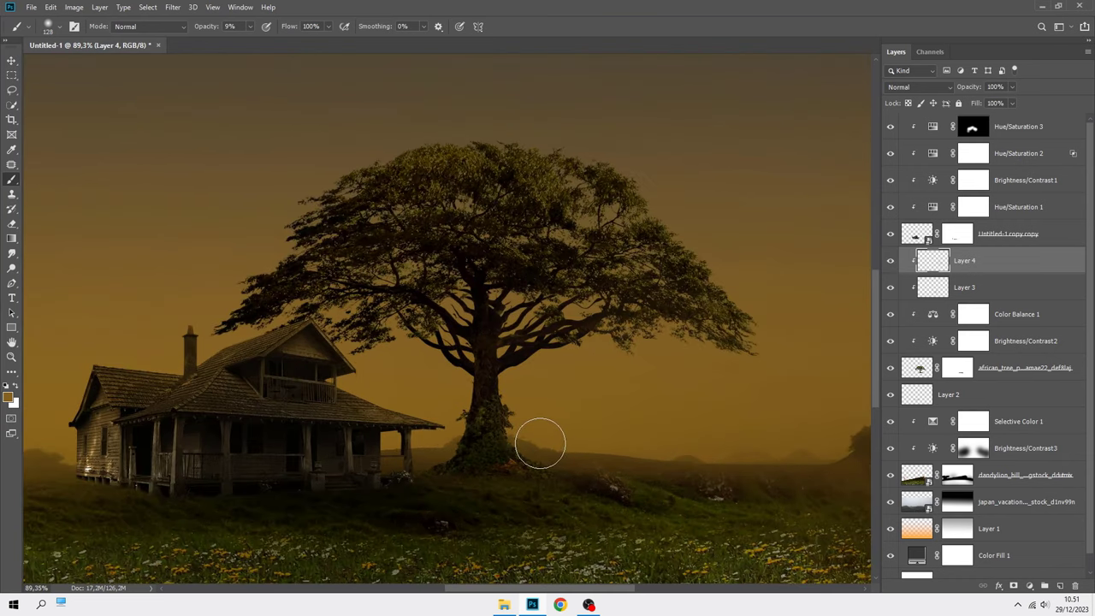
pyautogui.scroll(-3, 610, 399)
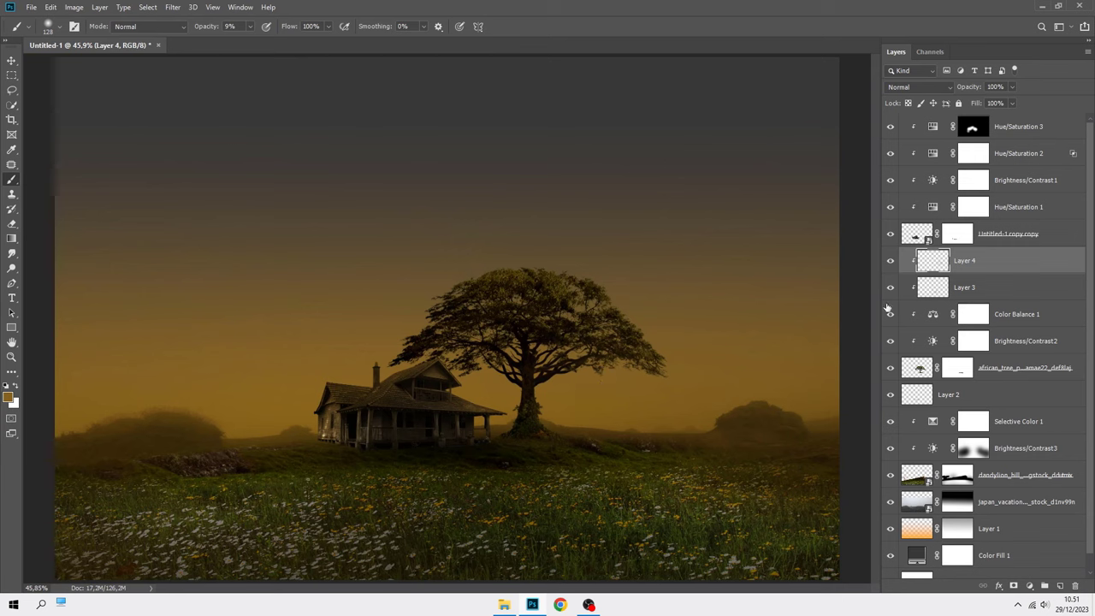
# - Add a Selective Color 2 adjustment above Hue/Saturation 3, clipped to the layer below
pyautogui.press('v')
pyautogui.click(1020, 133)
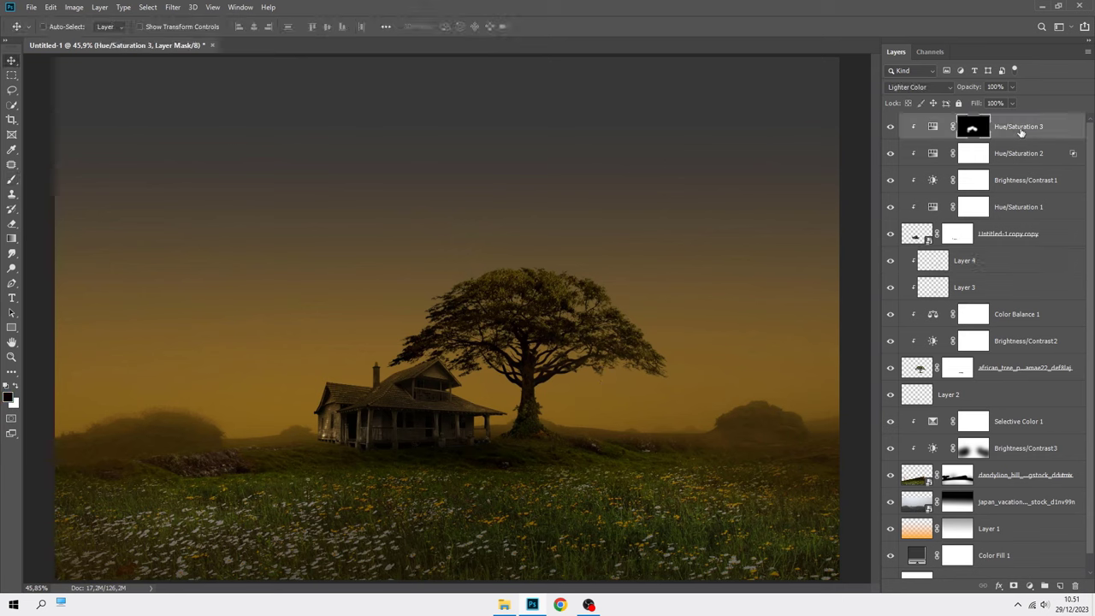
pyautogui.click(1029, 585)
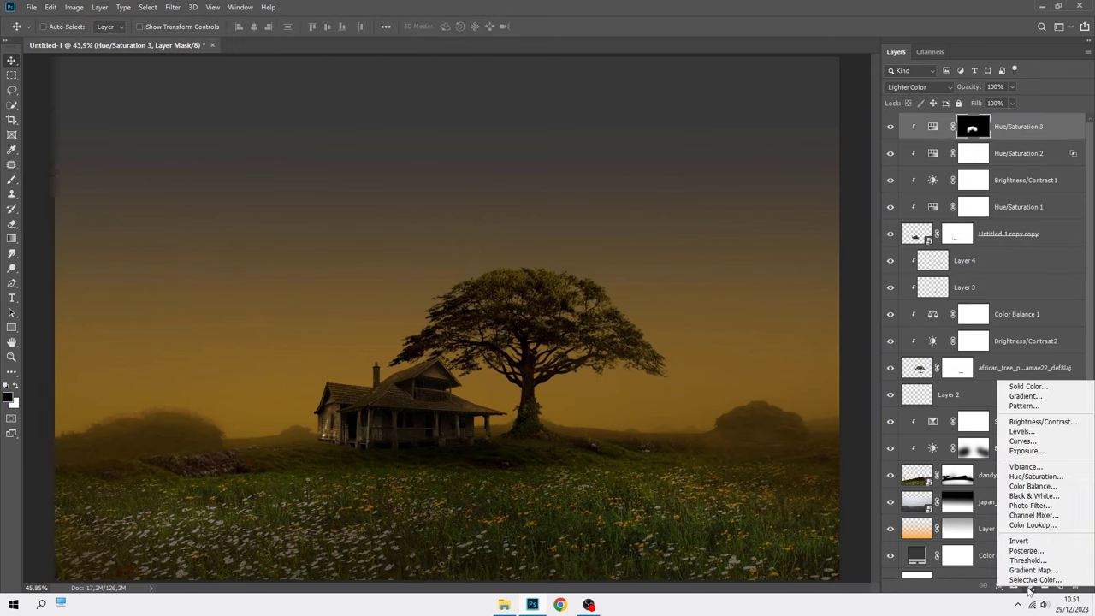
pyautogui.click(796, 412)
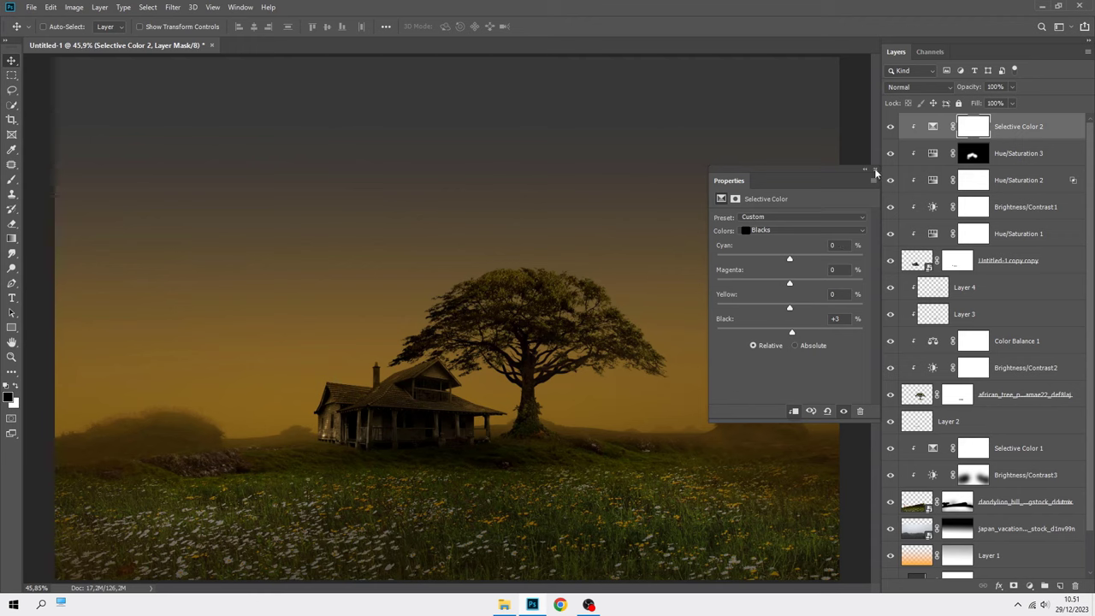
# - Close the Selective Color properties and select the Color Fill 1 layer
pyautogui.click(874, 170)
pyautogui.hotkey('ctrl', '2')
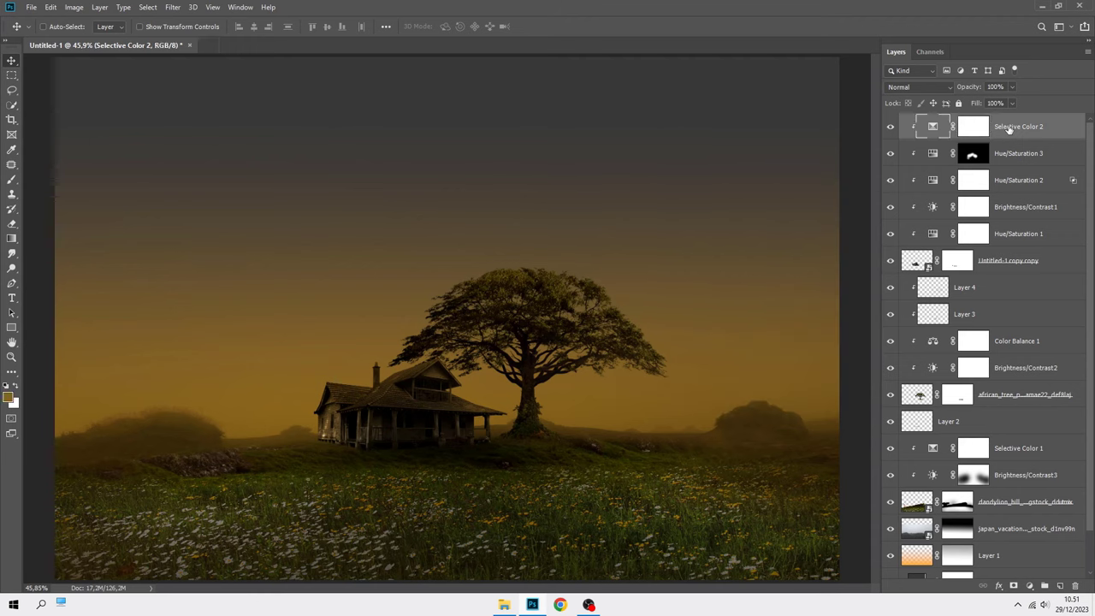
pyautogui.moveTo(1090, 404); pyautogui.dragTo(1088, 460)
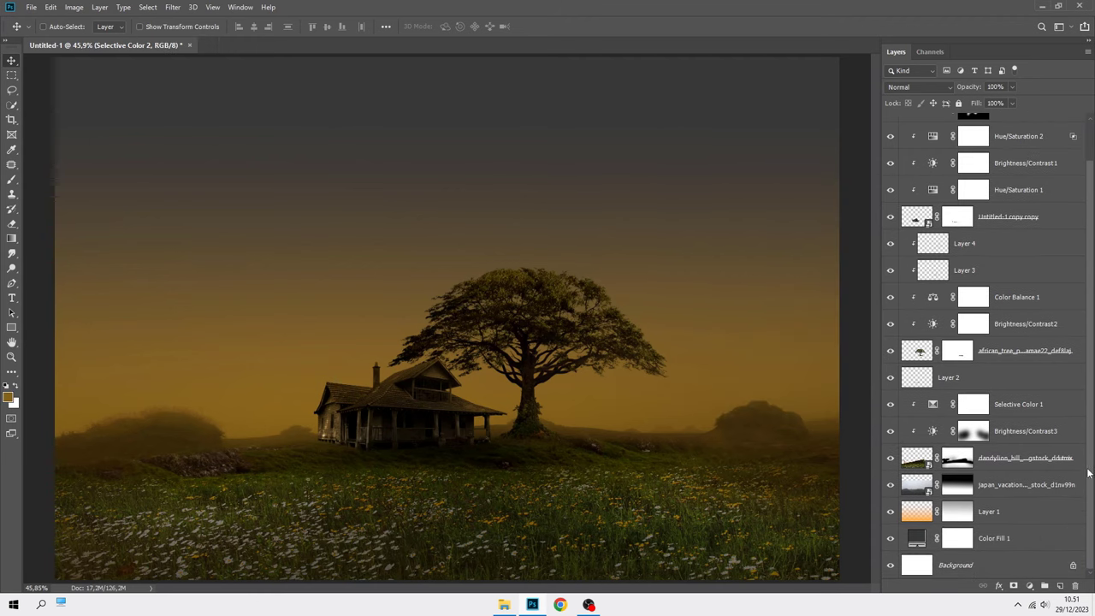
pyautogui.click(1023, 517)
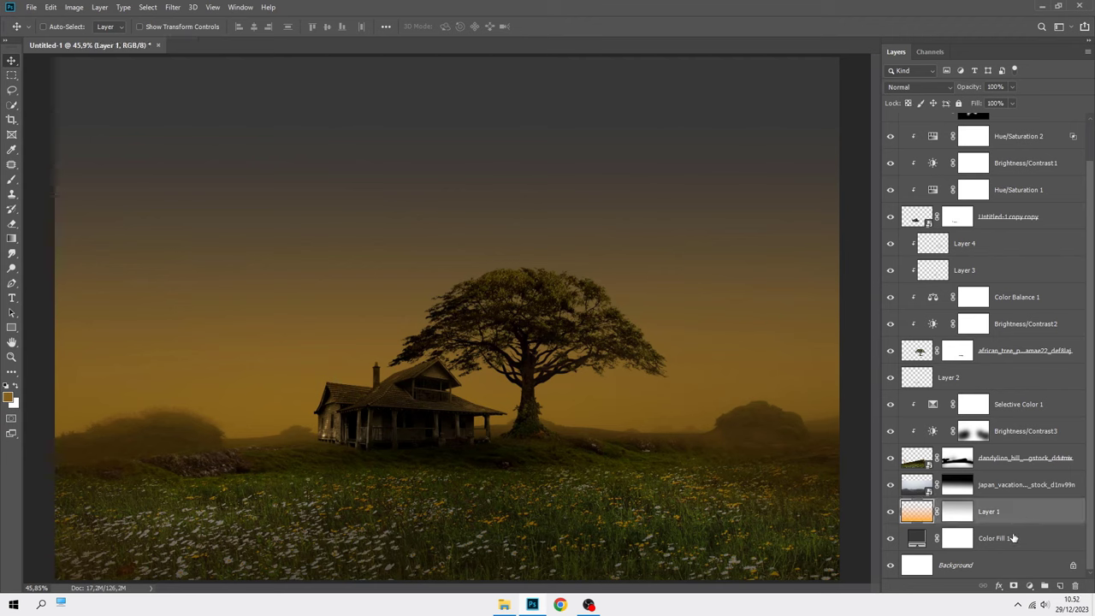
pyautogui.click(1013, 538)
# - Add a white (#ffffff) Solid Color fill layer, Color Fill 2, above Color Fill 1
pyautogui.click(1027, 585)
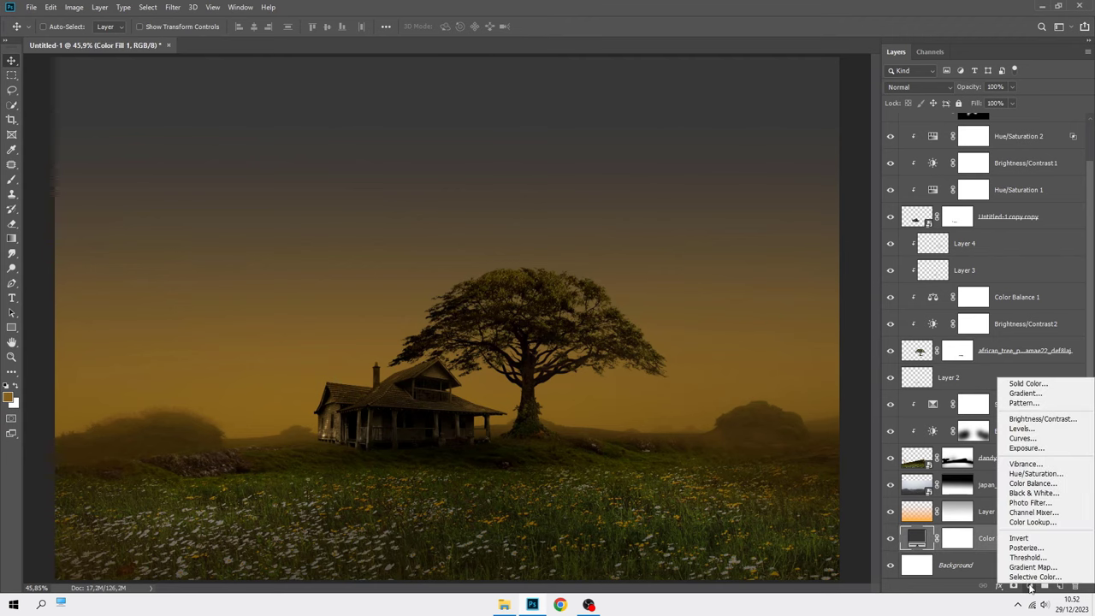
pyautogui.click(1030, 383)
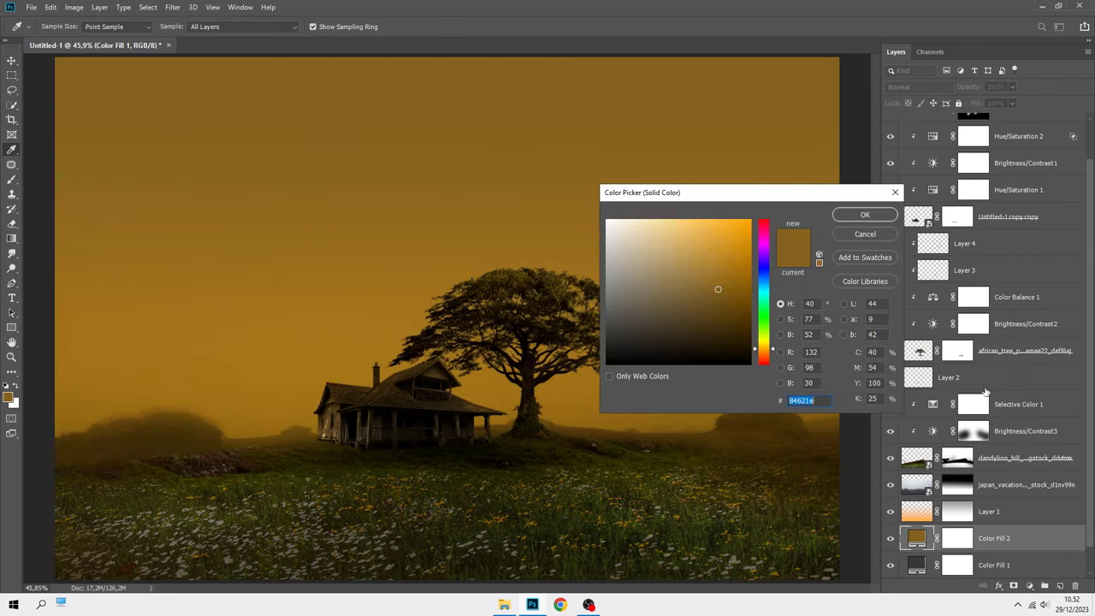
pyautogui.moveTo(666, 258); pyautogui.dragTo(586, 213)
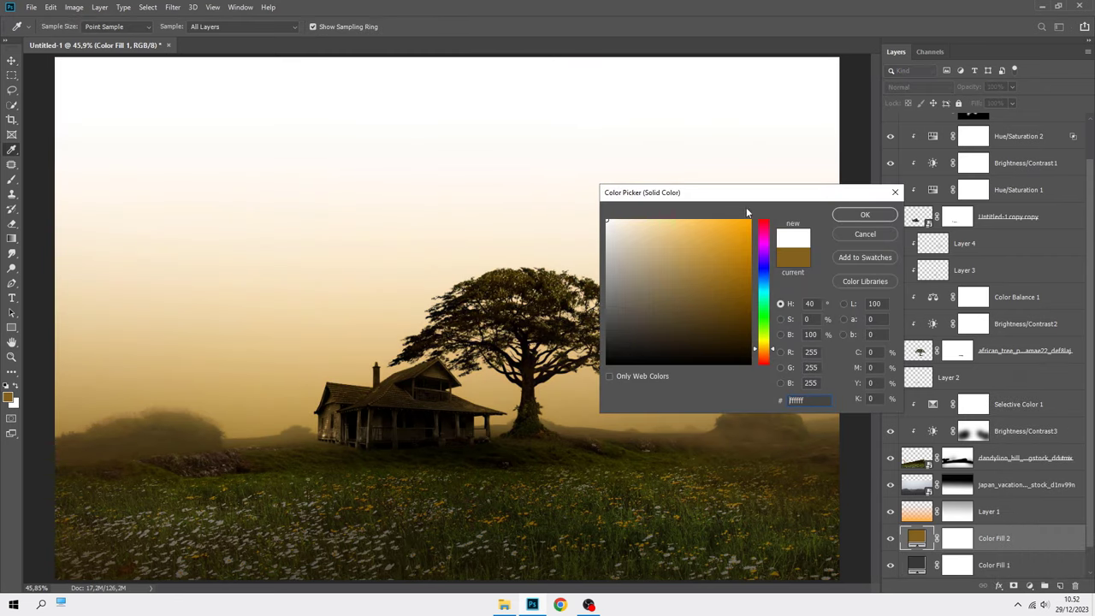
pyautogui.click(854, 217)
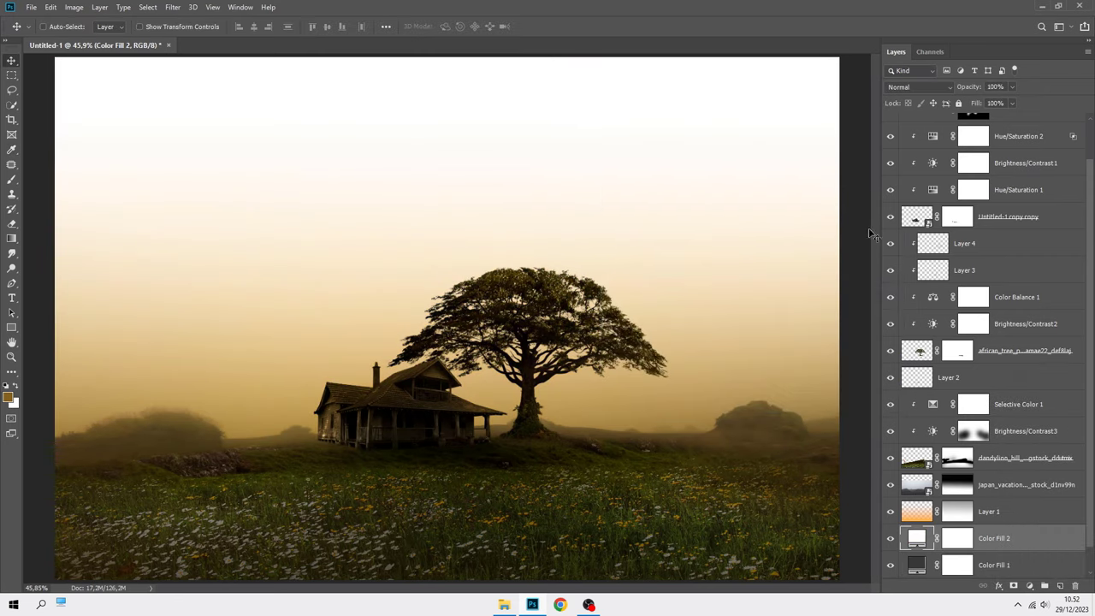
# - Invert the Color Fill 2 mask to hide the white fill, then pick the Brush tool
pyautogui.click(955, 542)
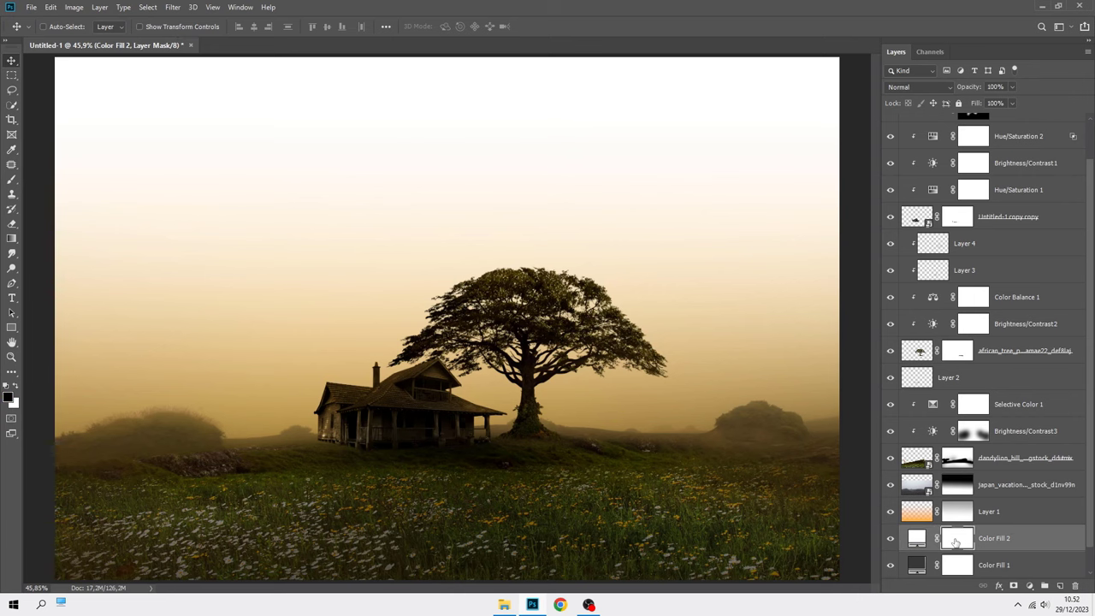
pyautogui.hotkey('ctrl', 'i')
pyautogui.scroll(-1, 484, 425)
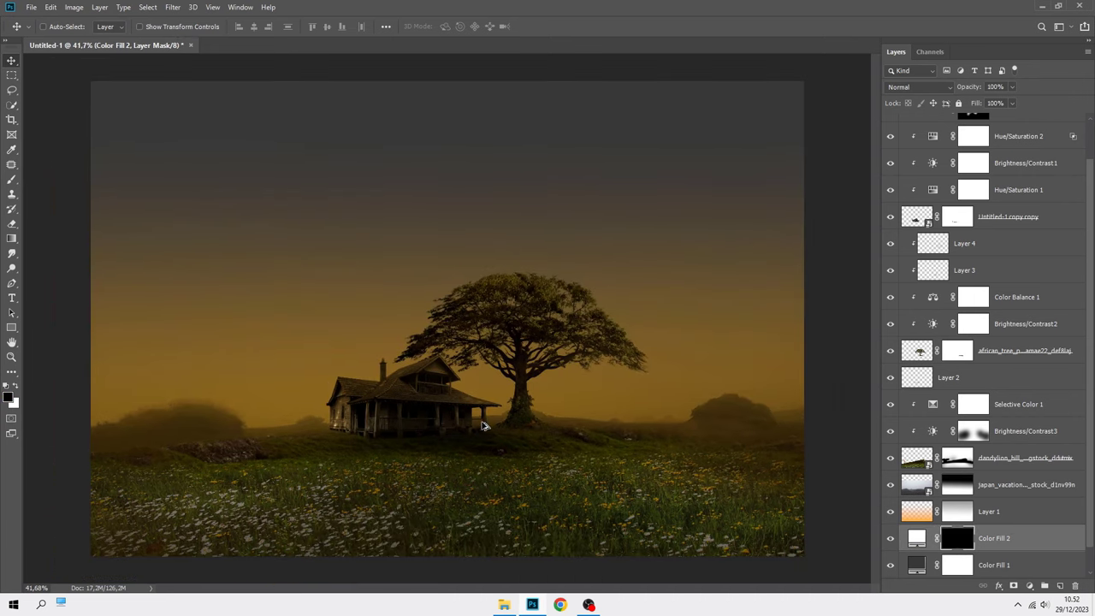
pyautogui.click(11, 179)
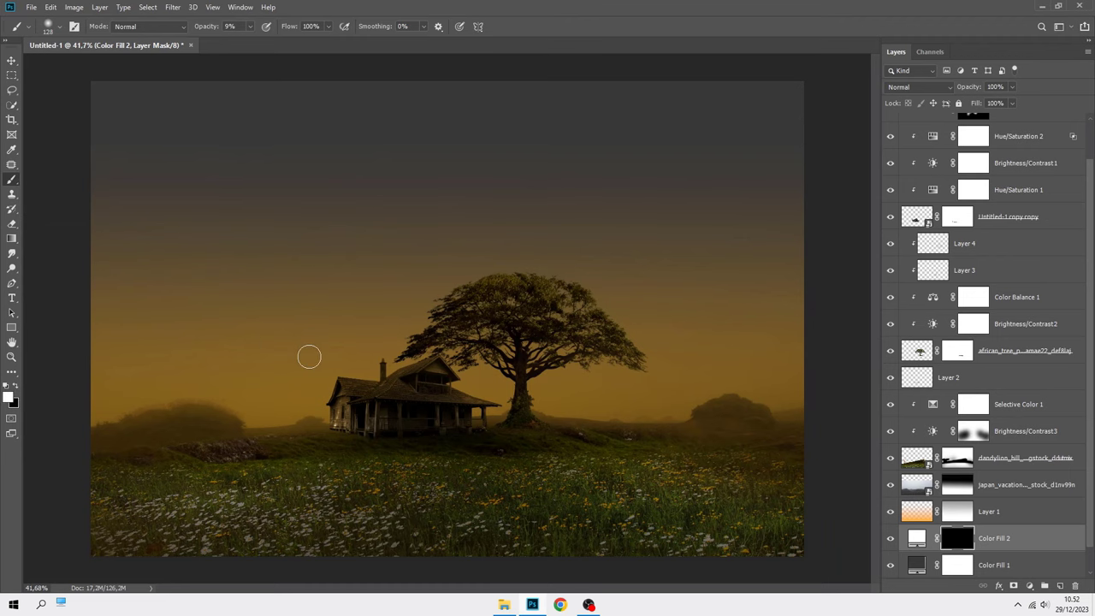
pyautogui.scroll(1, 608, 404)
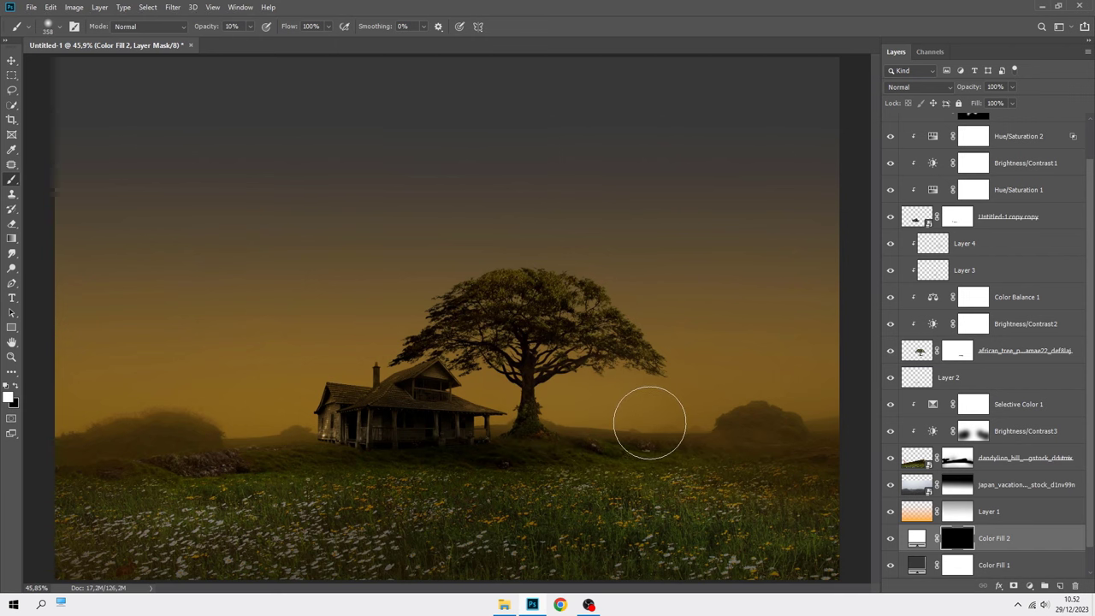
pyautogui.scroll(1, 276, 432)
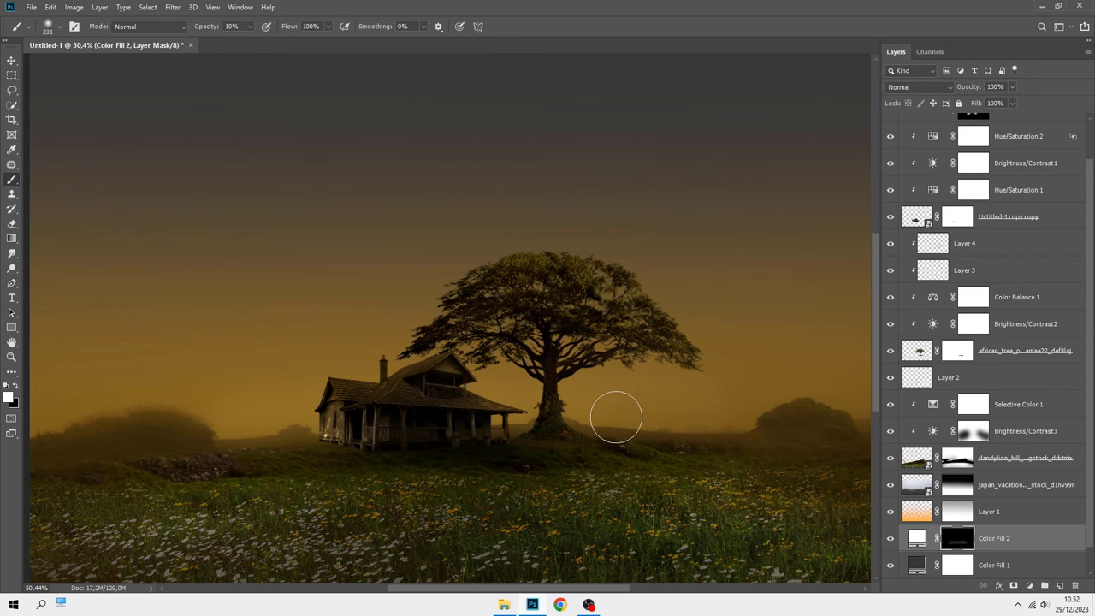
pyautogui.scroll(-3, 562, 391)
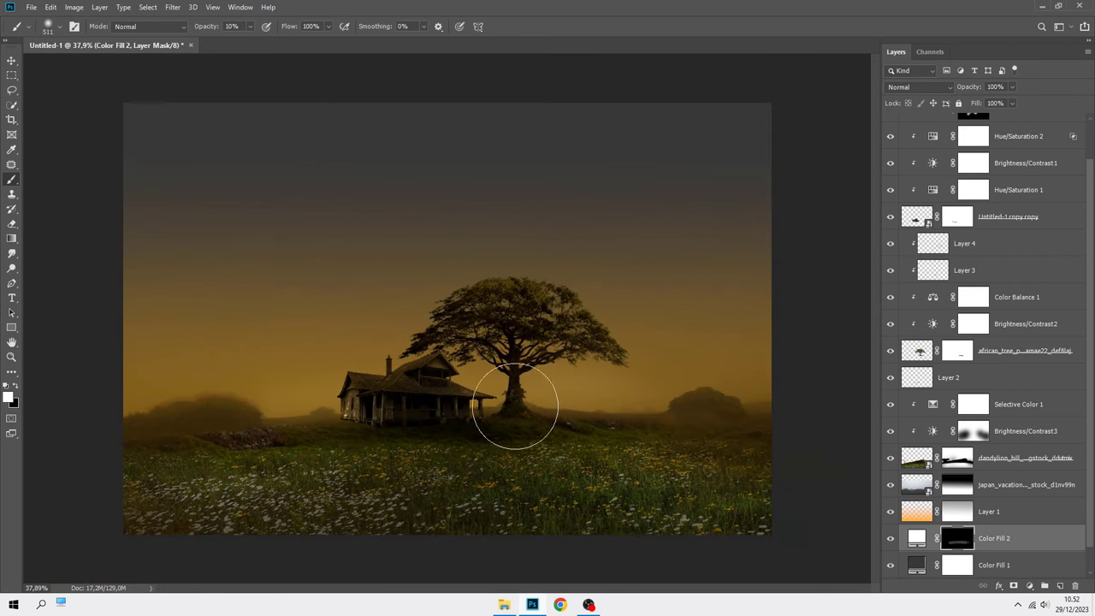
# - Paint a faint white haze along the horizon around the house and right hill
pyautogui.moveTo(357, 404)
pyautogui.mouseDown()
pyautogui.moveTo(674, 427)
pyautogui.moveTo(238, 419)
pyautogui.moveTo(497, 391)
pyautogui.moveTo(594, 428)
pyautogui.moveTo(220, 424)
pyautogui.moveTo(557, 403)
pyautogui.moveTo(675, 430)
pyautogui.moveTo(357, 410)
pyautogui.moveTo(604, 407)
pyautogui.mouseUp()
pyautogui.scroll(1, 605, 407)
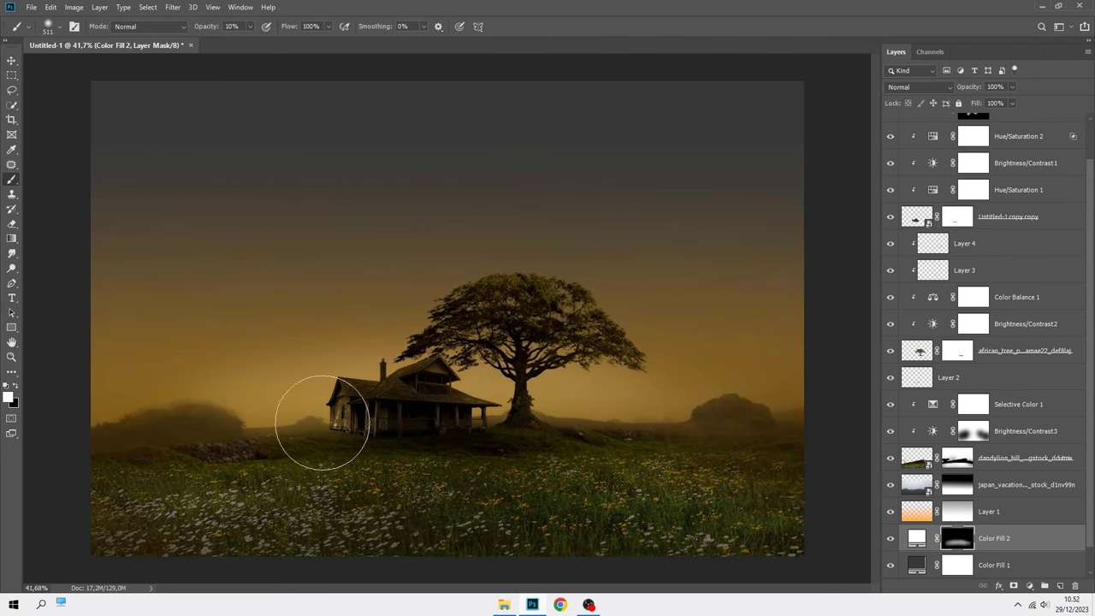
pyautogui.moveTo(677, 434)
pyautogui.mouseDown()
pyautogui.moveTo(396, 435)
pyautogui.moveTo(363, 414)
pyautogui.mouseUp()
pyautogui.scroll(1, 363, 413)
pyautogui.moveTo(593, 433)
pyautogui.mouseDown()
pyautogui.moveTo(198, 448)
pyautogui.moveTo(611, 443)
pyautogui.mouseUp()
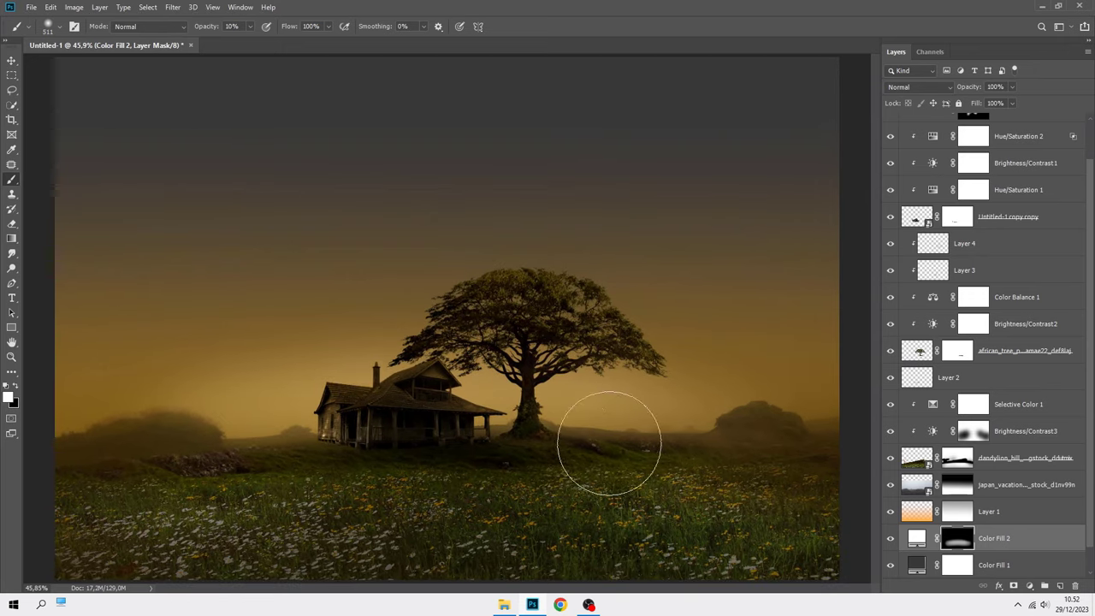
pyautogui.click(891, 537)
pyautogui.click(890, 536)
pyautogui.scroll(-1, 721, 468)
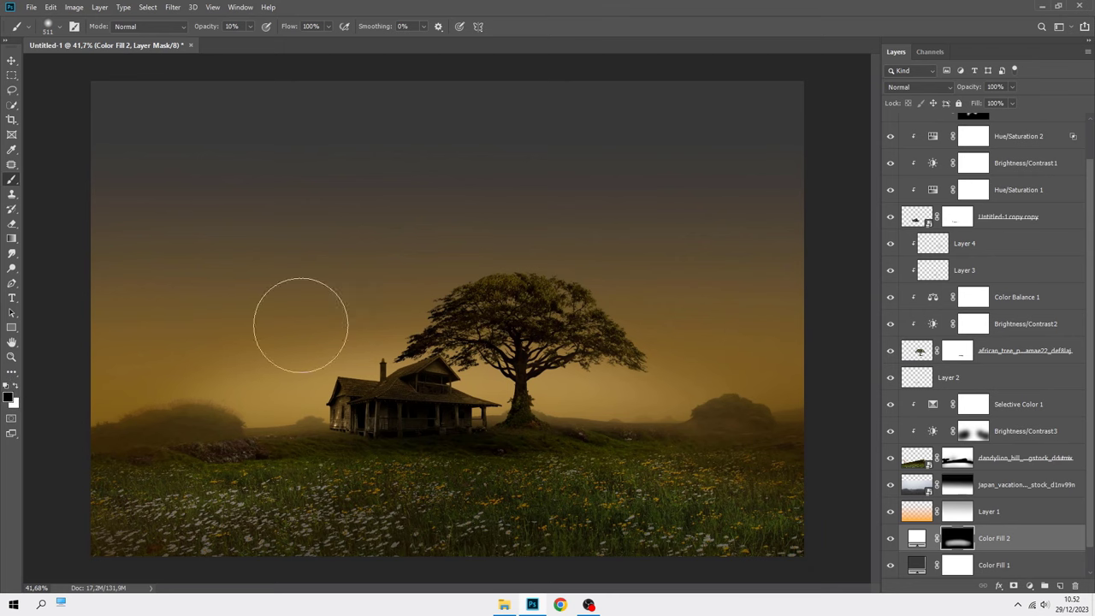
pyautogui.press(']')
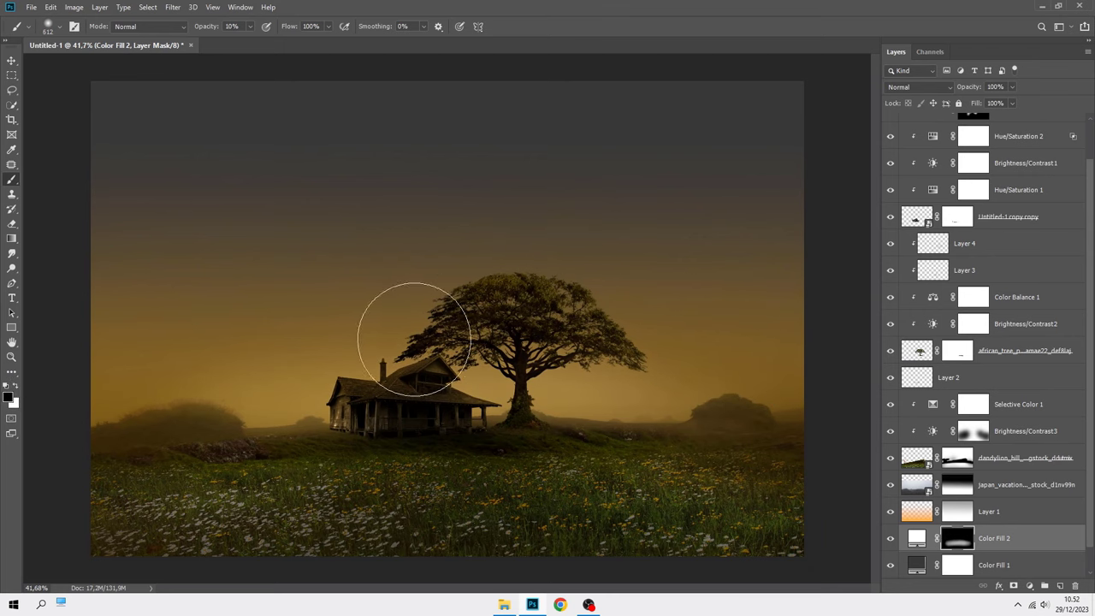
pyautogui.scroll(1, 718, 368)
# - Add a new empty Layer 5 above Selective Color 2 at the top of the stack
pyautogui.press('v')
pyautogui.click(1006, 537)
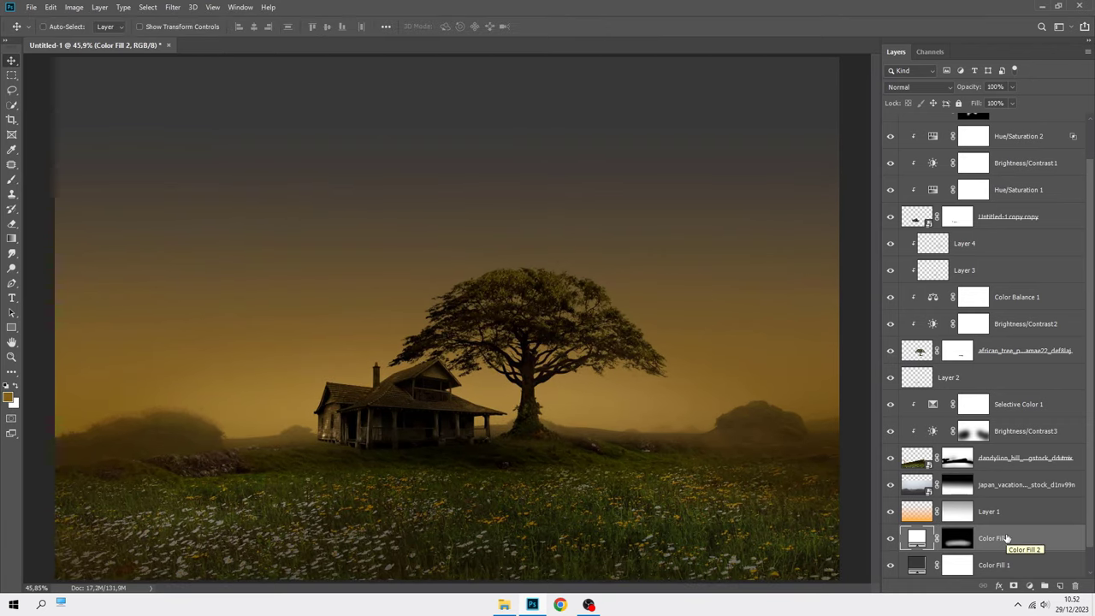
pyautogui.scroll(2, 1084, 413)
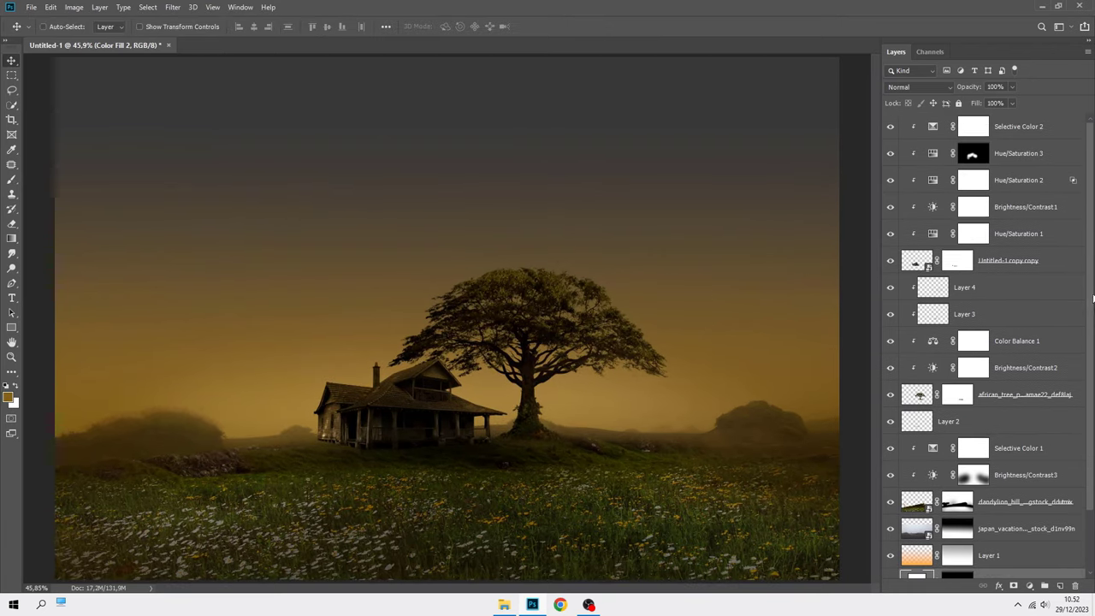
pyautogui.click(1036, 123)
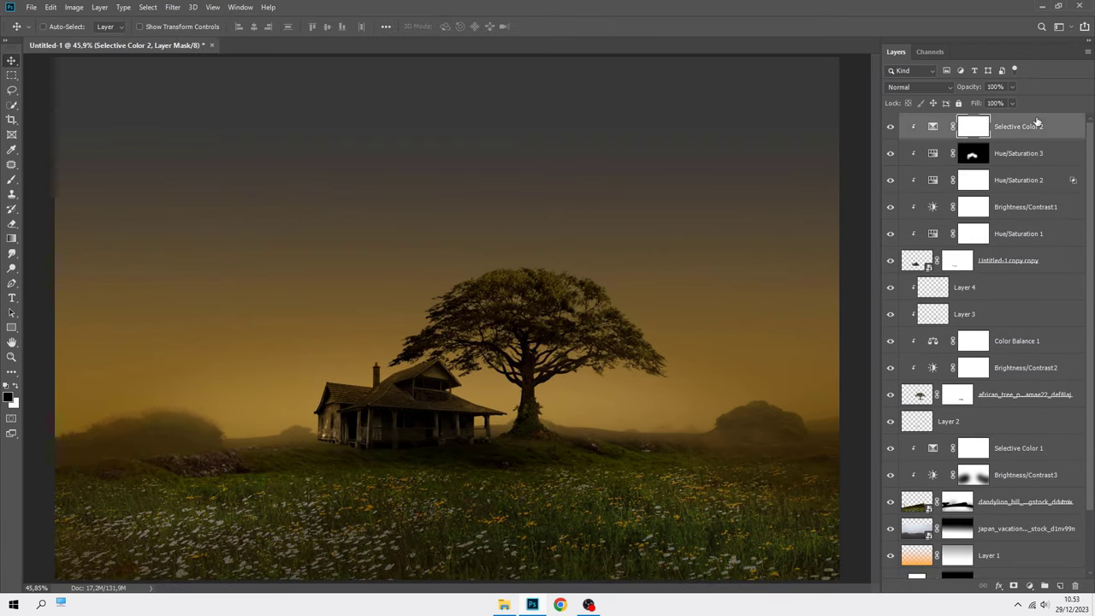
pyautogui.click(1059, 587)
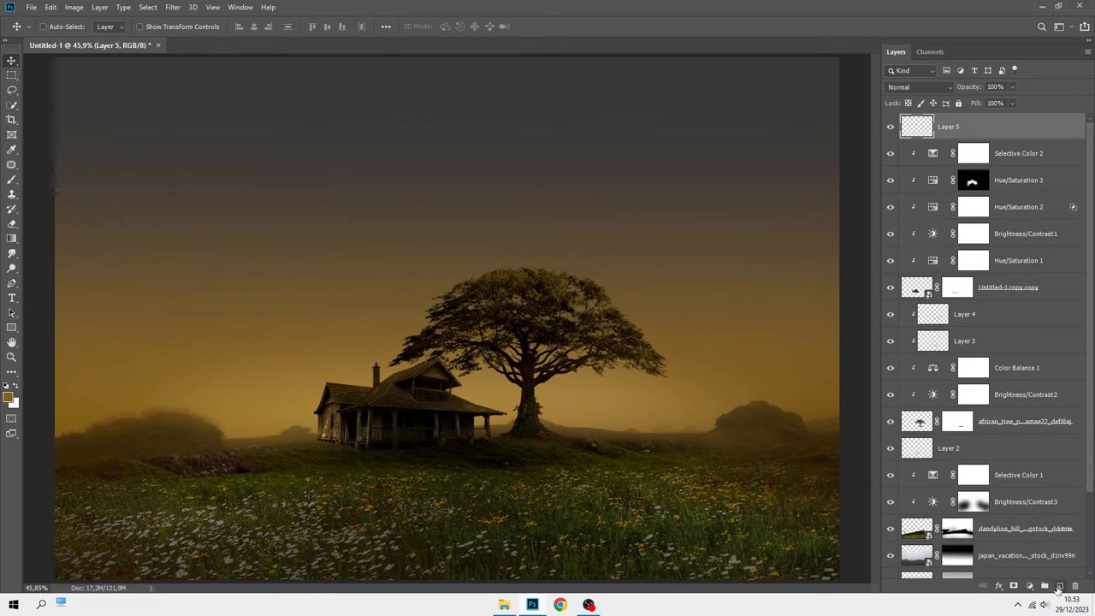
# - Set up a soft Brush of about 415 px at 4% opacity
pyautogui.click(12, 181)
pyautogui.click(51, 182)
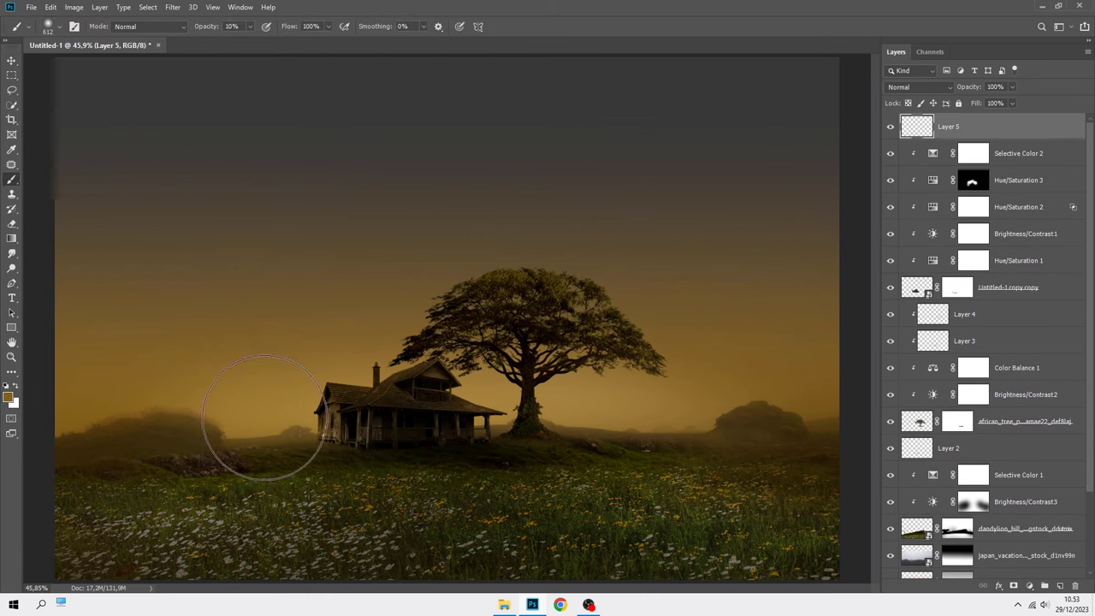
pyautogui.moveTo(282, 414); pyautogui.dragTo(261, 390)
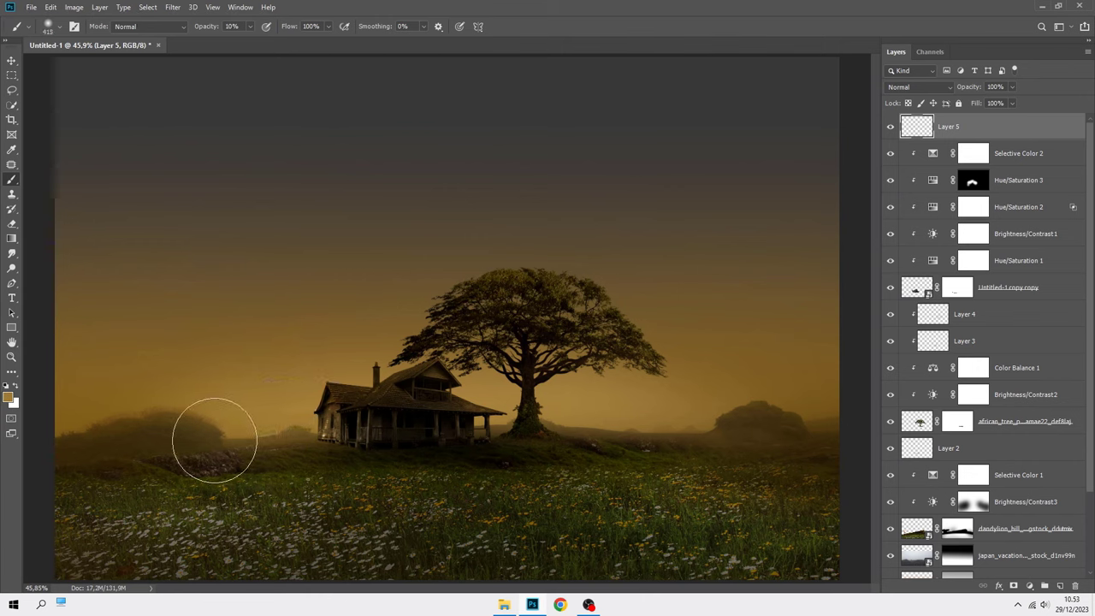
pyautogui.keyDown('alt'); pyautogui.scroll(-1, 49, 452); pyautogui.keyUp('alt')
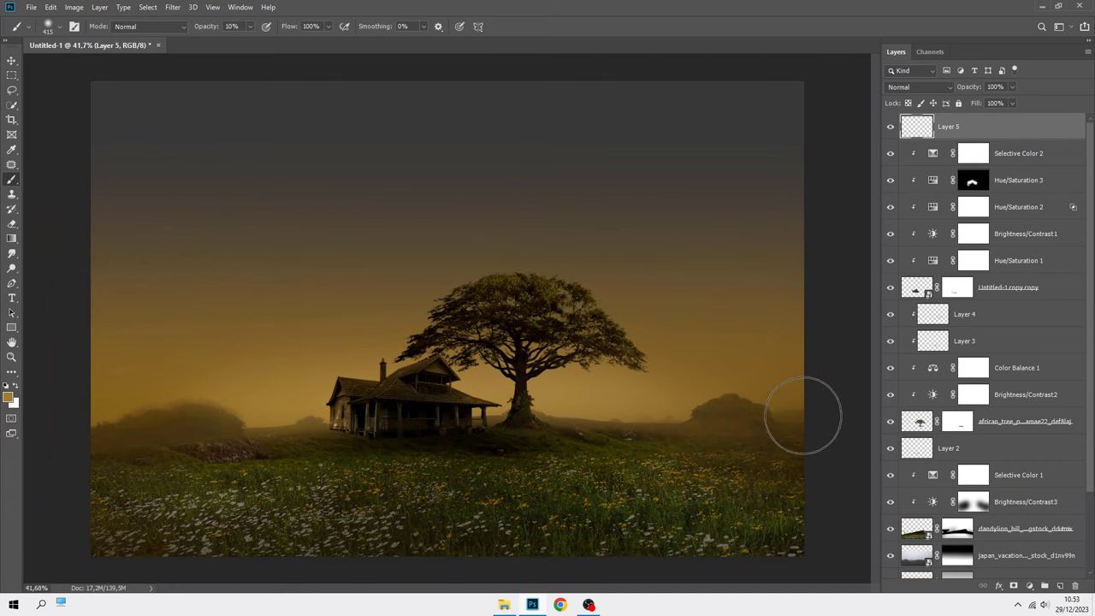
pyautogui.keyDown('alt'); pyautogui.scroll(3, 702, 403); pyautogui.keyUp('alt')
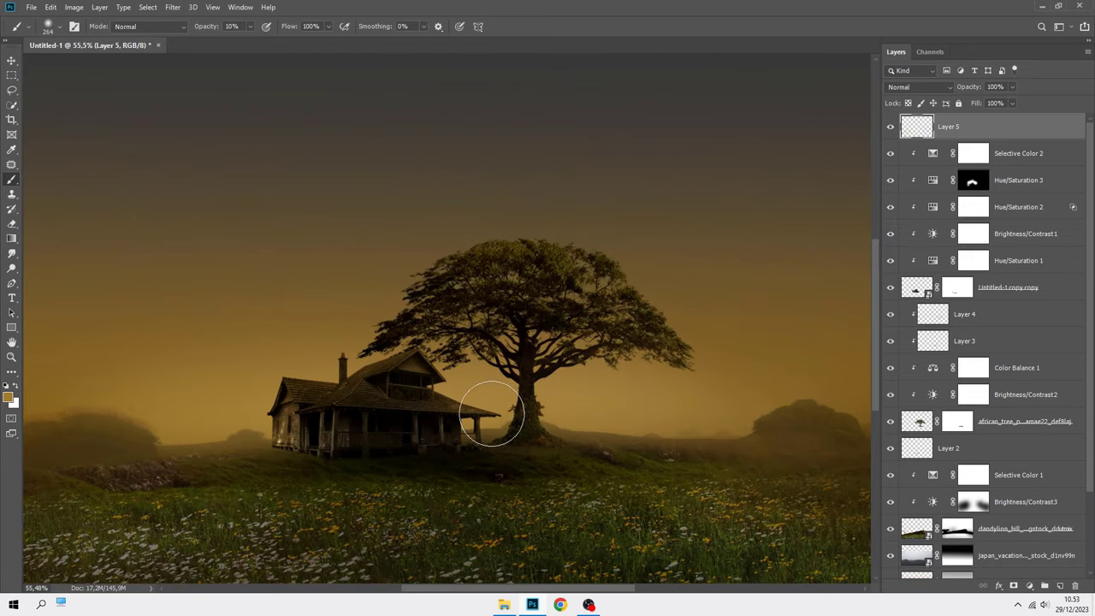
pyautogui.keyDown('alt'); pyautogui.scroll(-3, 508, 392); pyautogui.keyUp('alt')
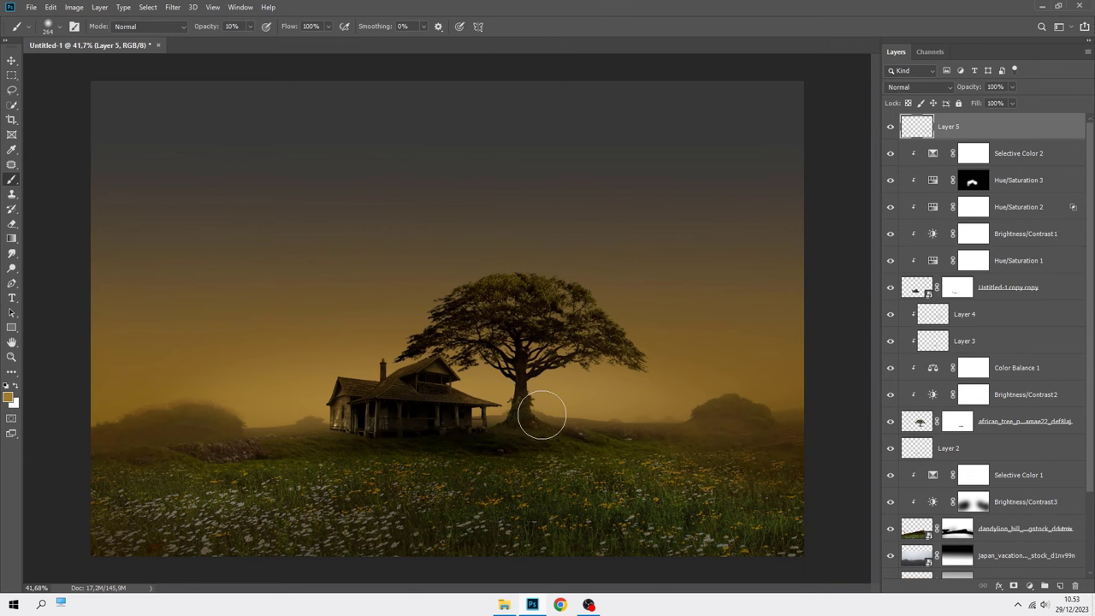
pyautogui.keyDown('alt'); pyautogui.scroll(4, 463, 459); pyautogui.keyUp('alt')
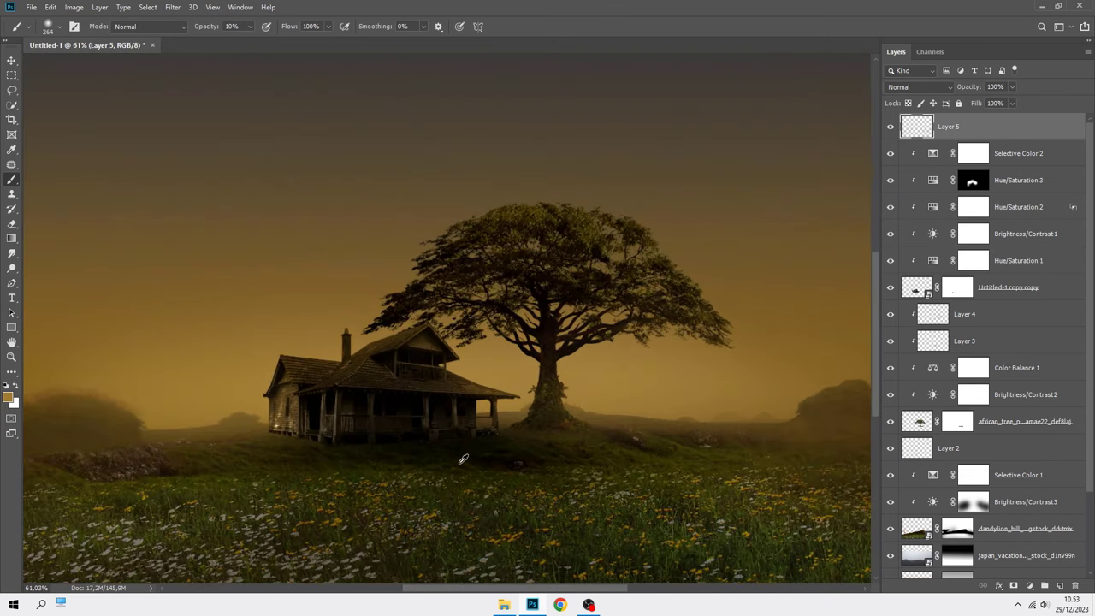
pyautogui.click(249, 26)
pyautogui.keyDown('alt'); pyautogui.scroll(1, 380, 435); pyautogui.keyUp('alt')
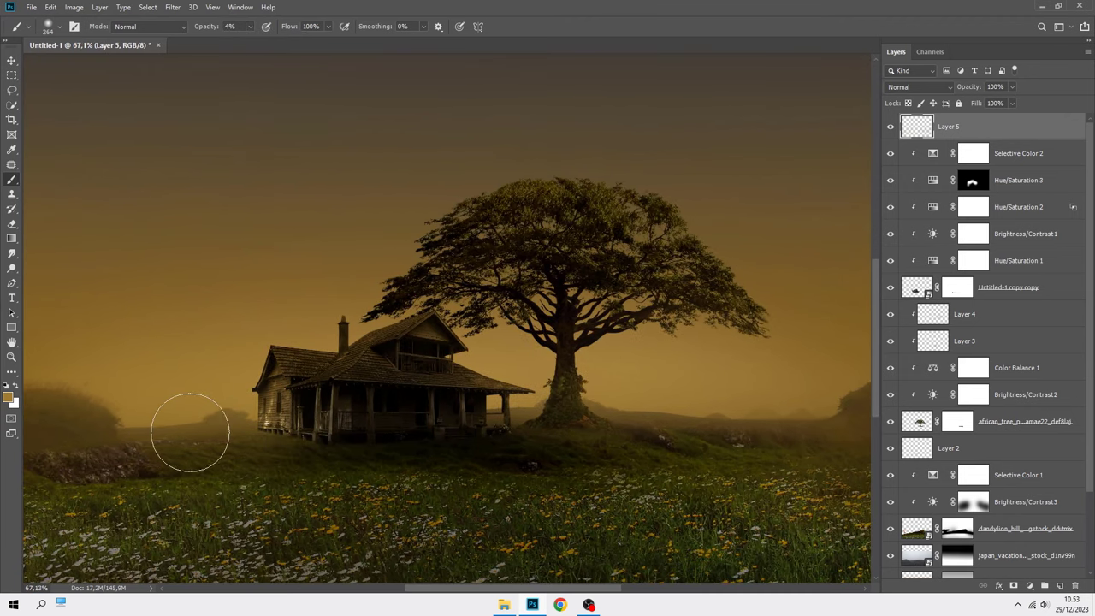
pyautogui.keyDown('alt'); pyautogui.scroll(-2, 195, 435); pyautogui.keyUp('alt')
pyautogui.keyDown('alt'); pyautogui.scroll(3, 263, 430); pyautogui.keyUp('alt')
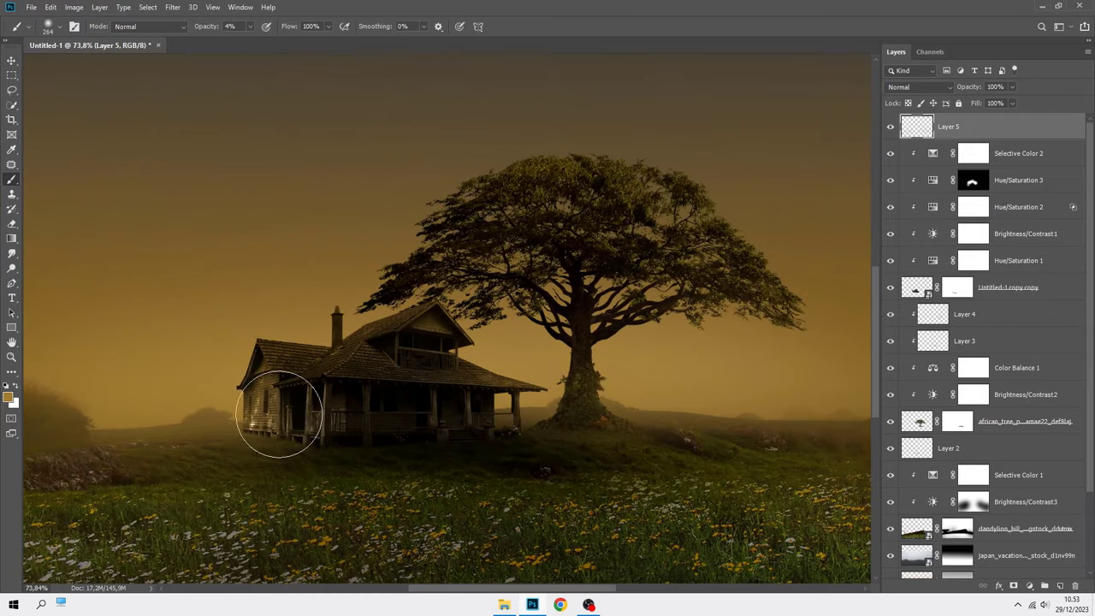
# - Lightly darken the ground around the tree base on Layer 5 and compare with it hidden
pyautogui.moveTo(550, 415)
pyautogui.mouseDown()
pyautogui.moveTo(623, 403)
pyautogui.moveTo(610, 411)
pyautogui.moveTo(679, 427)
pyautogui.mouseUp()
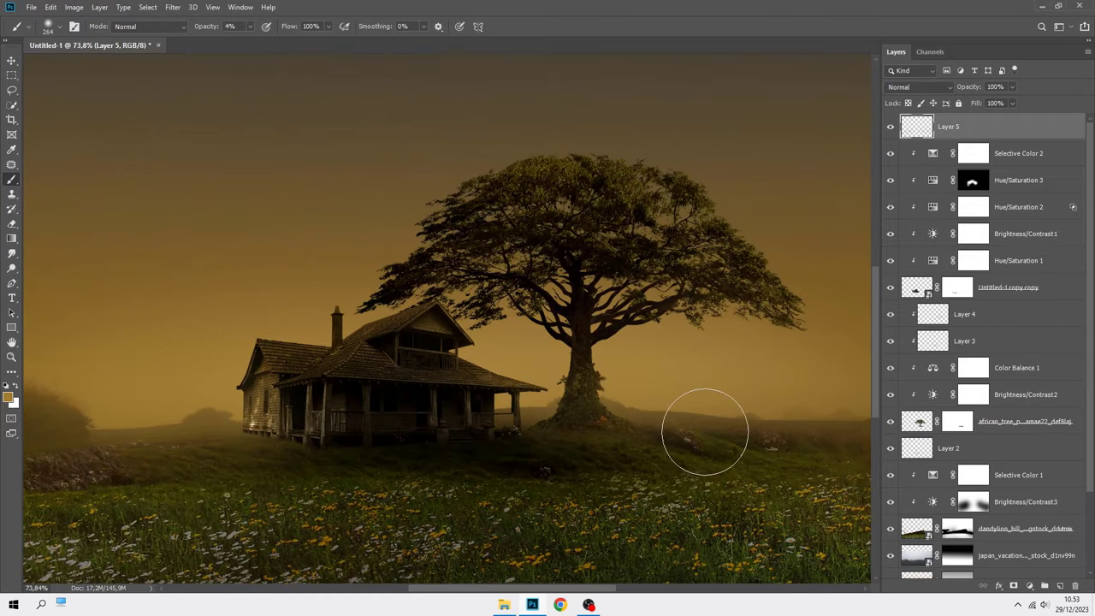
pyautogui.keyDown('alt'); pyautogui.scroll(-3, 703, 428); pyautogui.keyUp('alt')
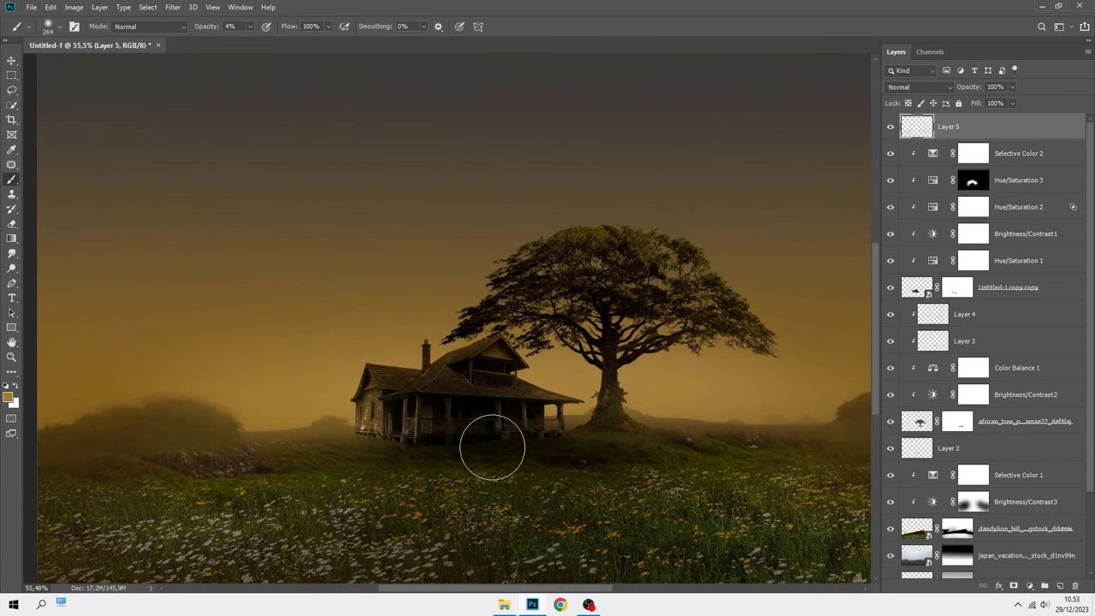
pyautogui.keyDown('alt'); pyautogui.scroll(-1, 414, 409); pyautogui.keyUp('alt')
pyautogui.keyDown('alt'); pyautogui.scroll(-1, 592, 391); pyautogui.keyUp('alt')
pyautogui.scroll(-1, 892, 142)
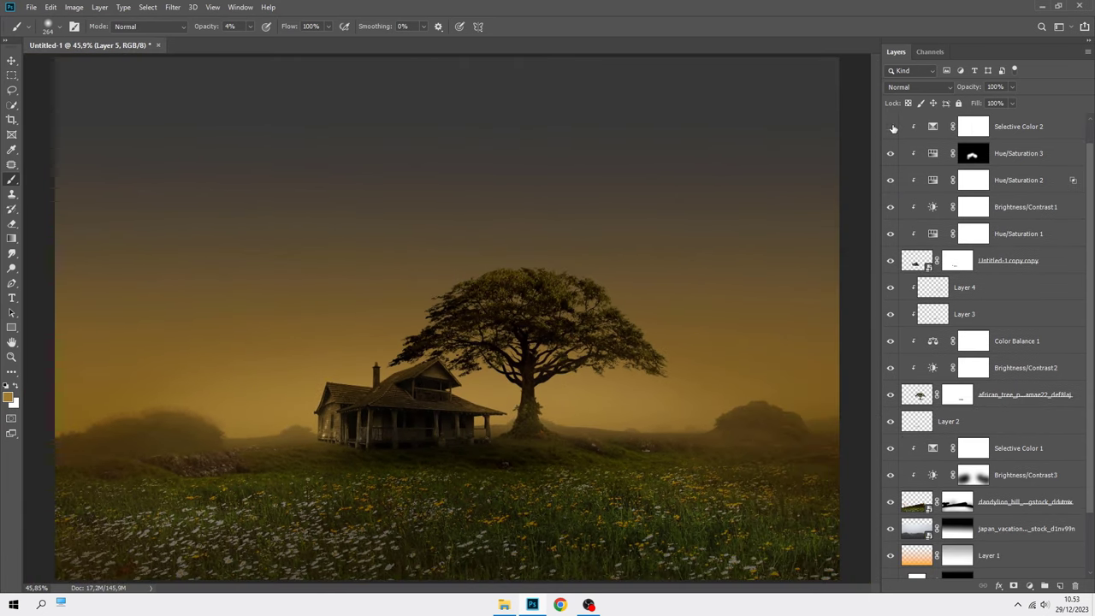
pyautogui.scroll(1, 892, 127)
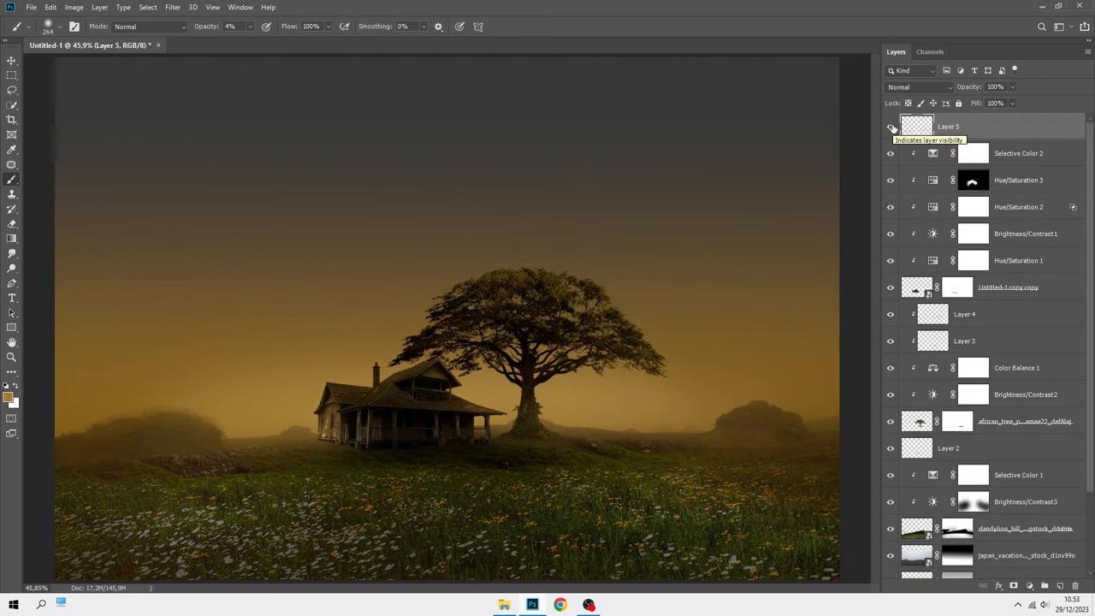
pyautogui.click(892, 127)
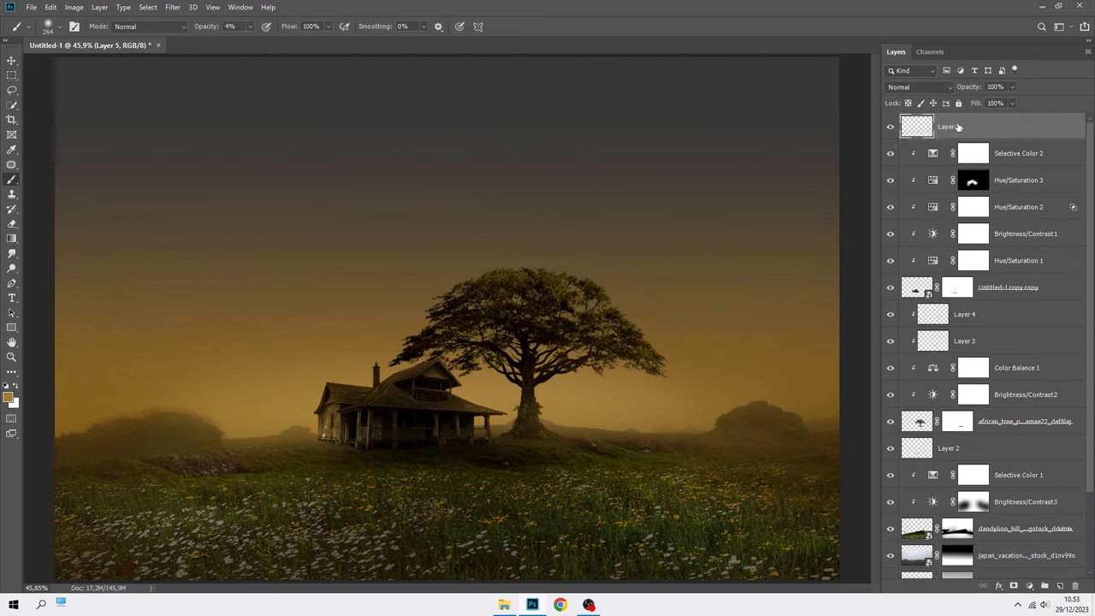
# - Add a Brightness/Contrast layer at brightness 26 with its mask inverted to black
pyautogui.press('v')
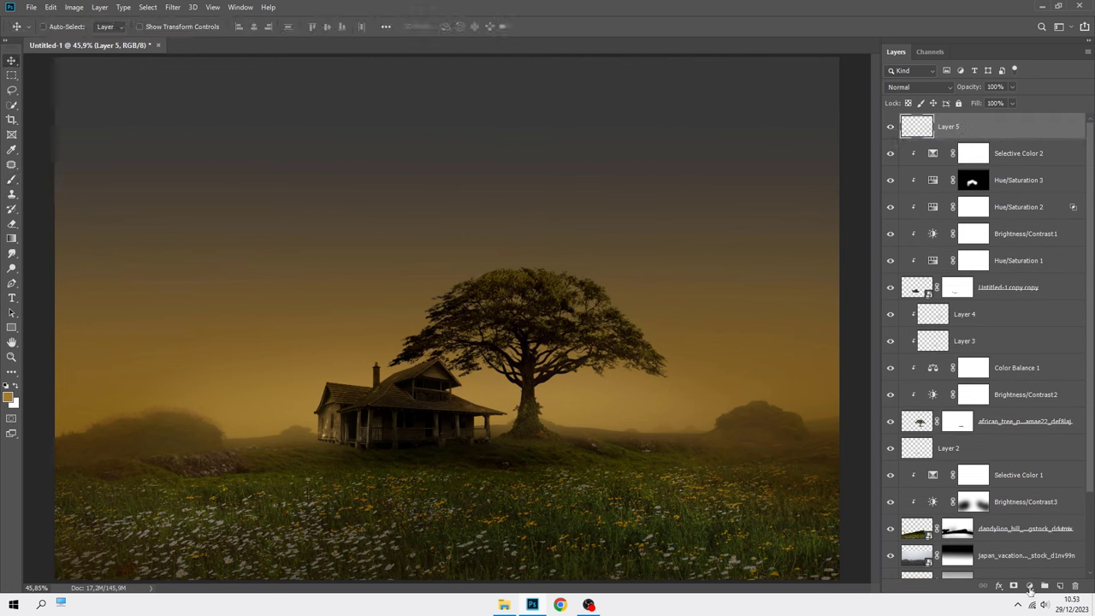
pyautogui.click(1029, 586)
pyautogui.click(1036, 425)
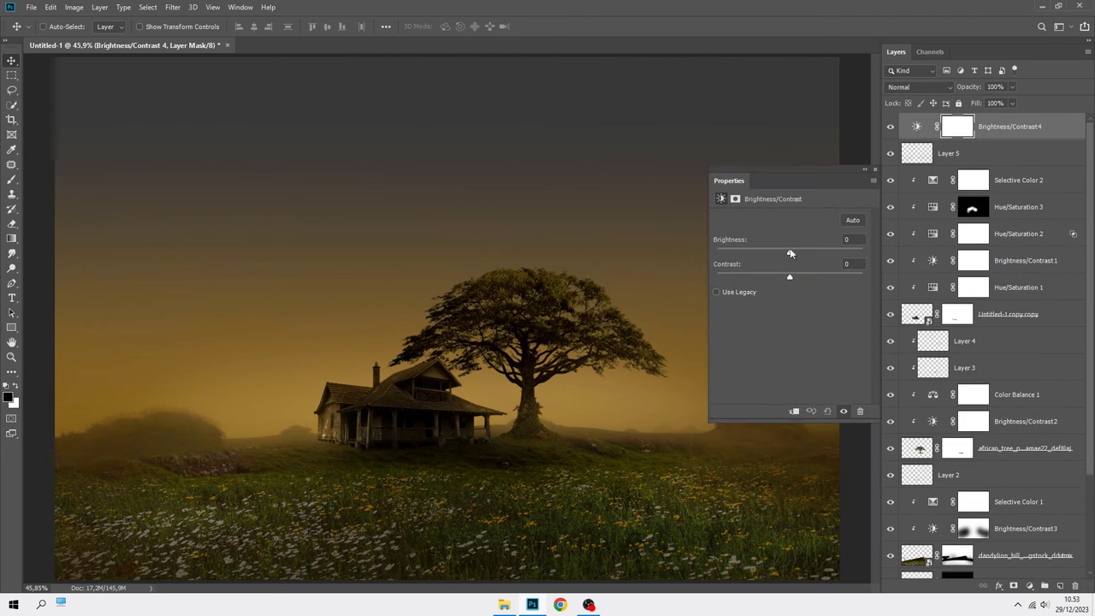
pyautogui.moveTo(794, 254); pyautogui.dragTo(801, 253)
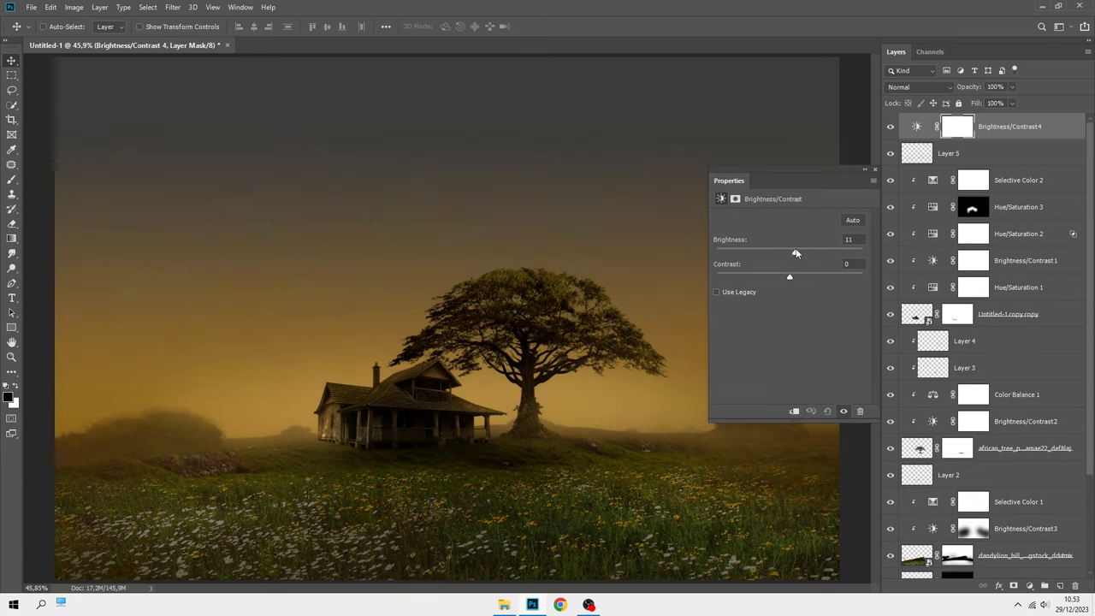
pyautogui.click(875, 168)
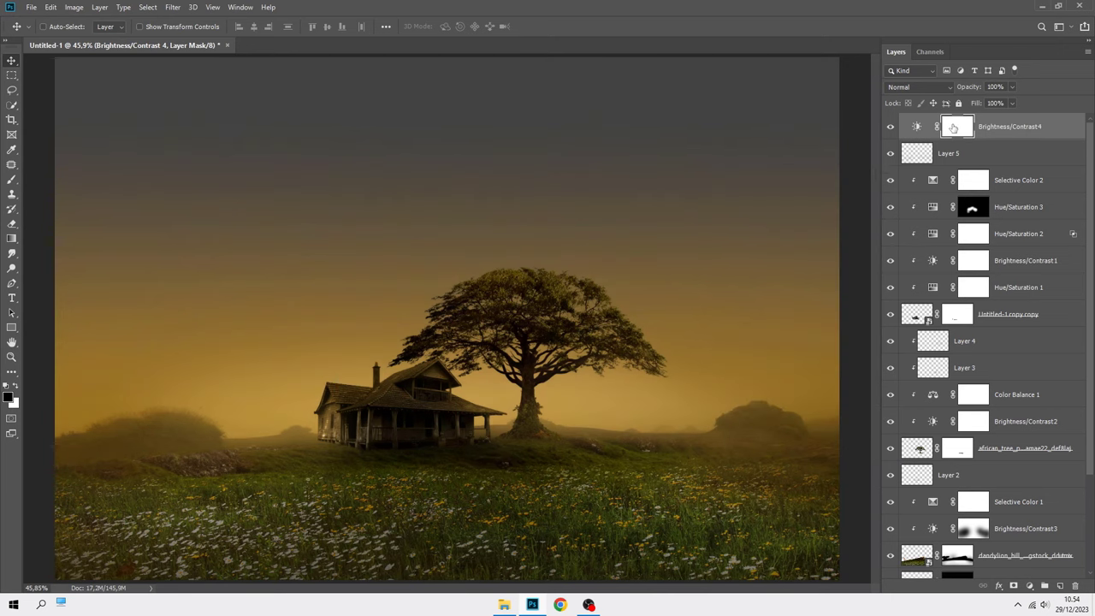
pyautogui.hotkey('ctrl', 'i')
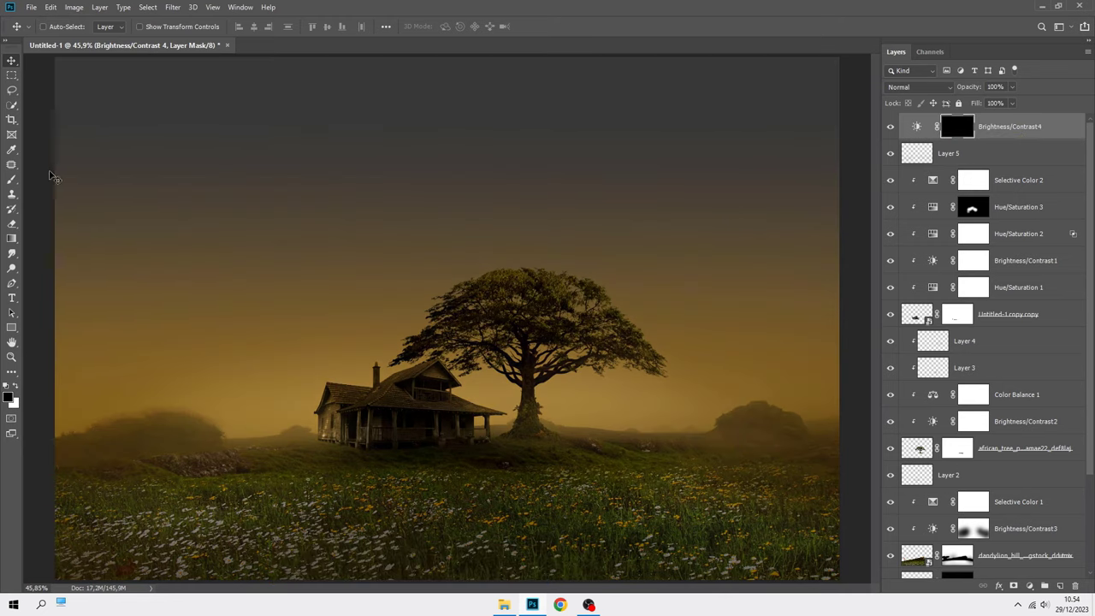
# - Paint the brightening back in with a large soft brush around the house and tree
pyautogui.rightClick(11, 179)
pyautogui.click(38, 178)
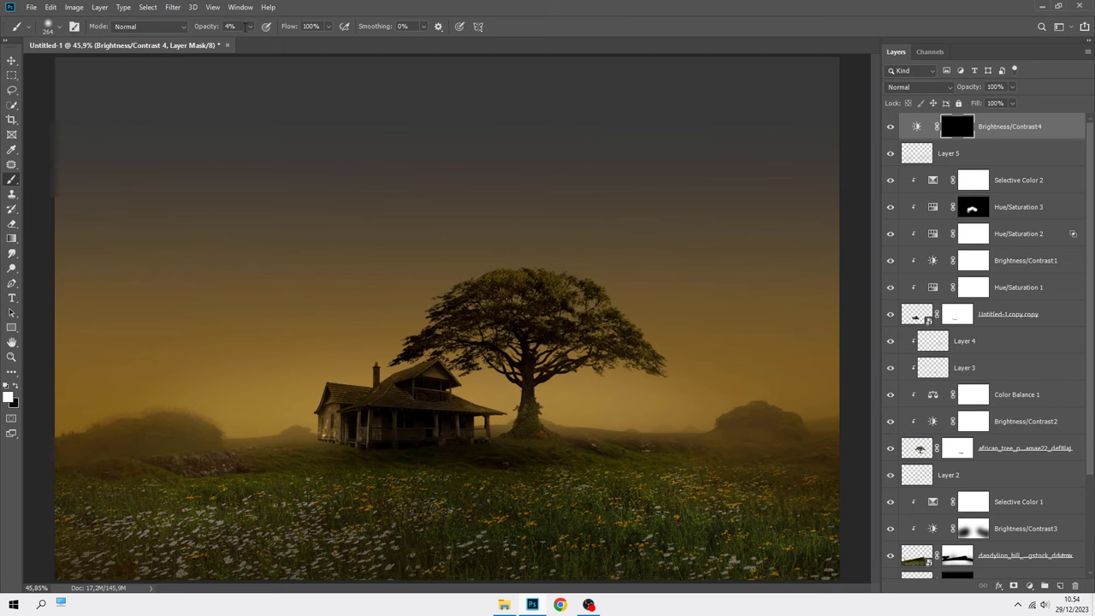
pyautogui.moveTo(528, 401)
pyautogui.mouseDown()
pyautogui.moveTo(620, 428)
pyautogui.moveTo(488, 403)
pyautogui.moveTo(305, 428)
pyautogui.moveTo(219, 426)
pyautogui.moveTo(334, 416)
pyautogui.moveTo(402, 371)
pyautogui.moveTo(628, 434)
pyautogui.moveTo(624, 420)
pyautogui.moveTo(369, 391)
pyautogui.moveTo(305, 415)
pyautogui.moveTo(324, 398)
pyautogui.mouseUp()
pyautogui.scroll(-1, 624, 420)
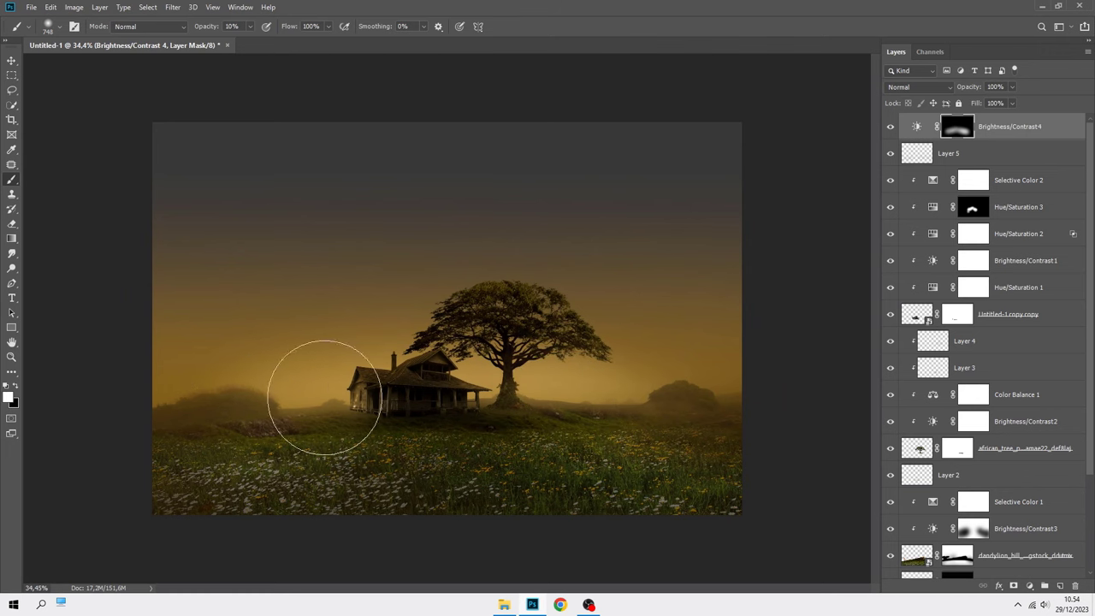
pyautogui.scroll(1, 567, 386)
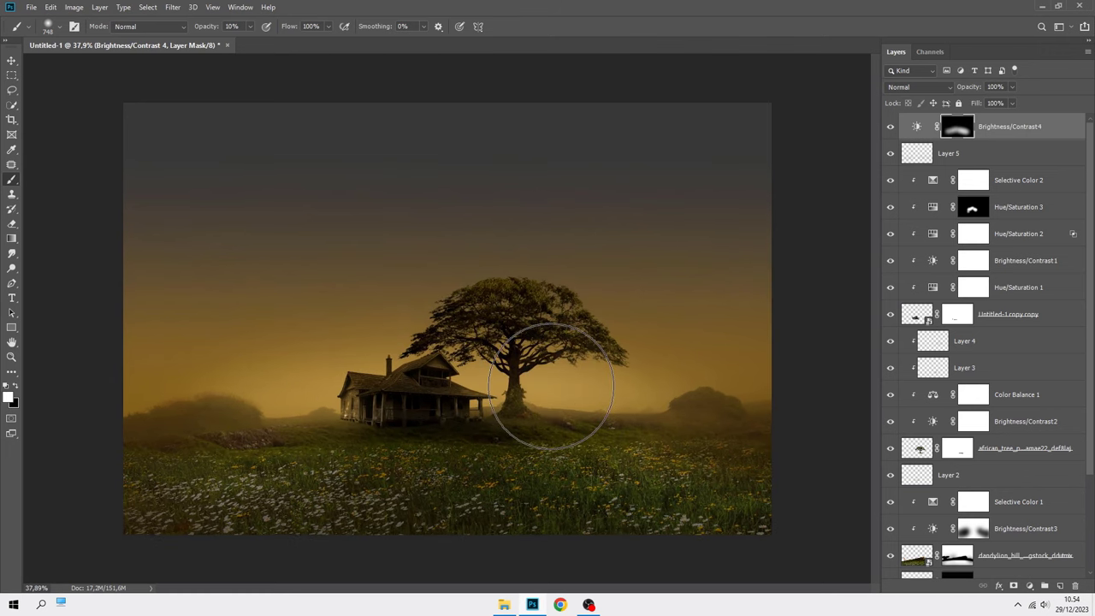
pyautogui.click(890, 130)
pyautogui.click(891, 128)
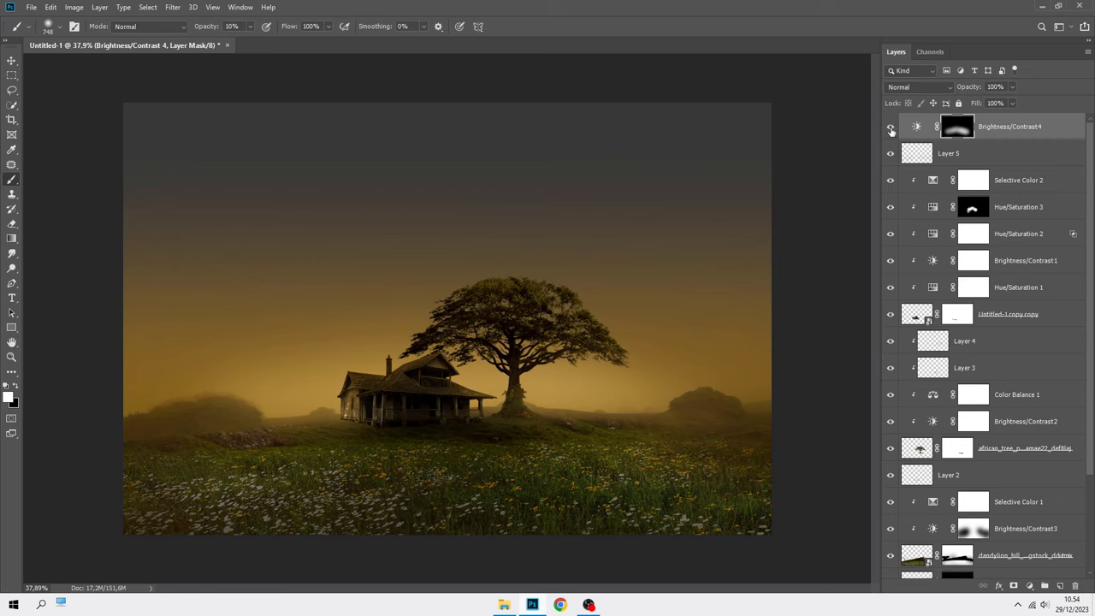
pyautogui.hotkey('ctrl', '2')
# - Add a Gradient Fill layer using a black-to-transparent gradient
pyautogui.press('v')
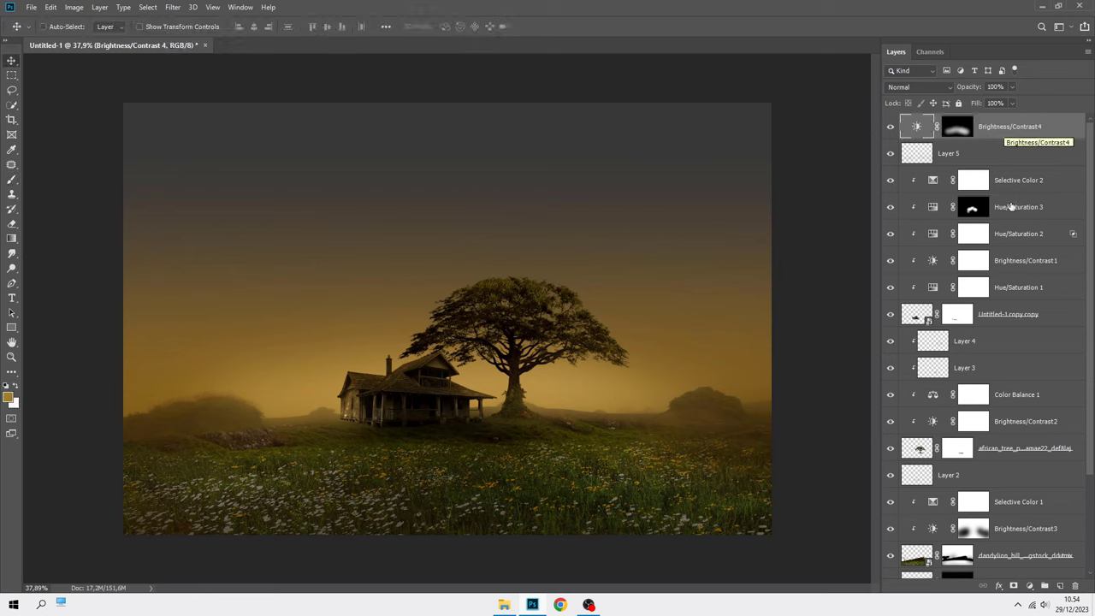
pyautogui.click(1030, 587)
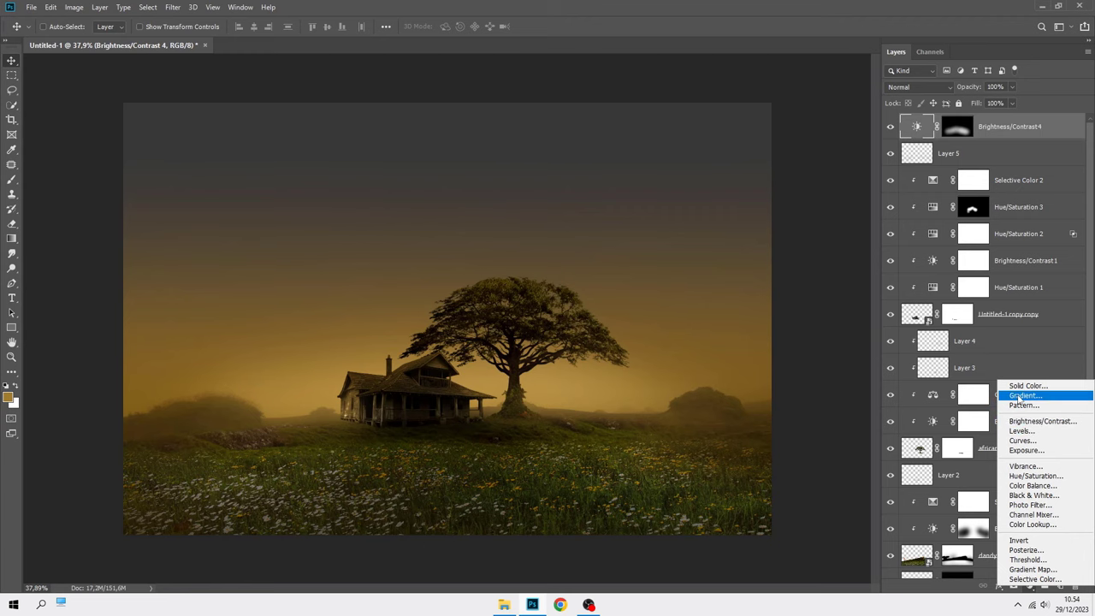
pyautogui.click(1018, 399)
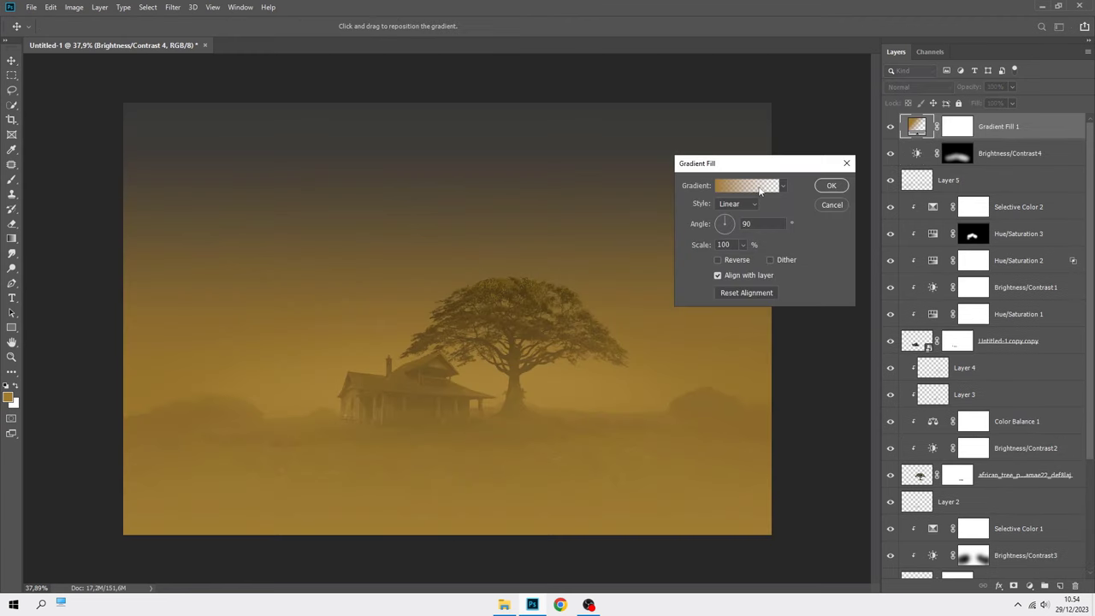
pyautogui.click(760, 190)
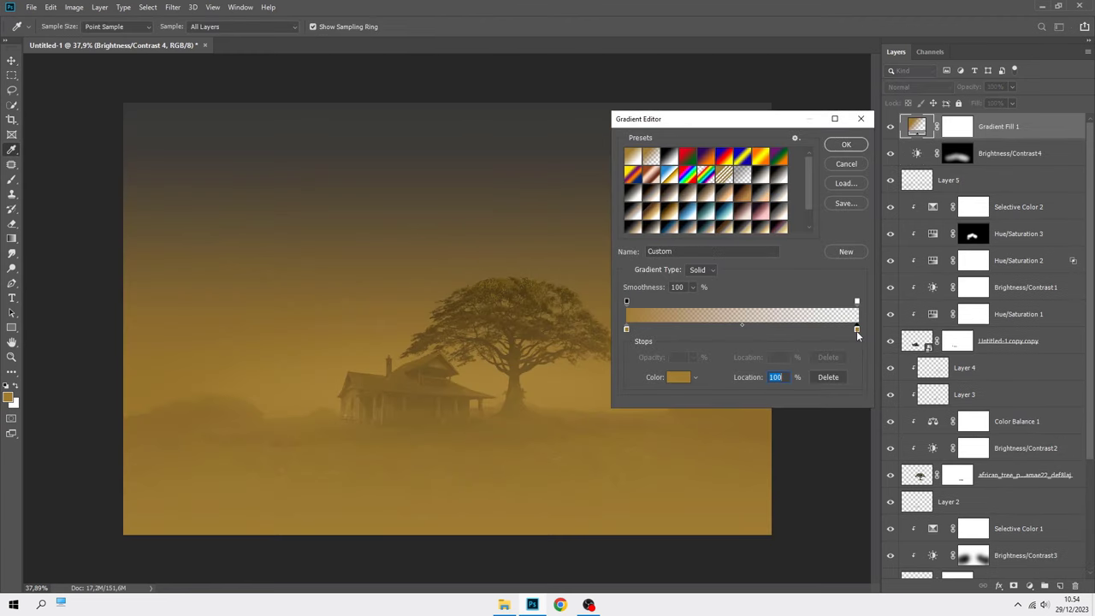
pyautogui.click(823, 377)
pyautogui.click(669, 380)
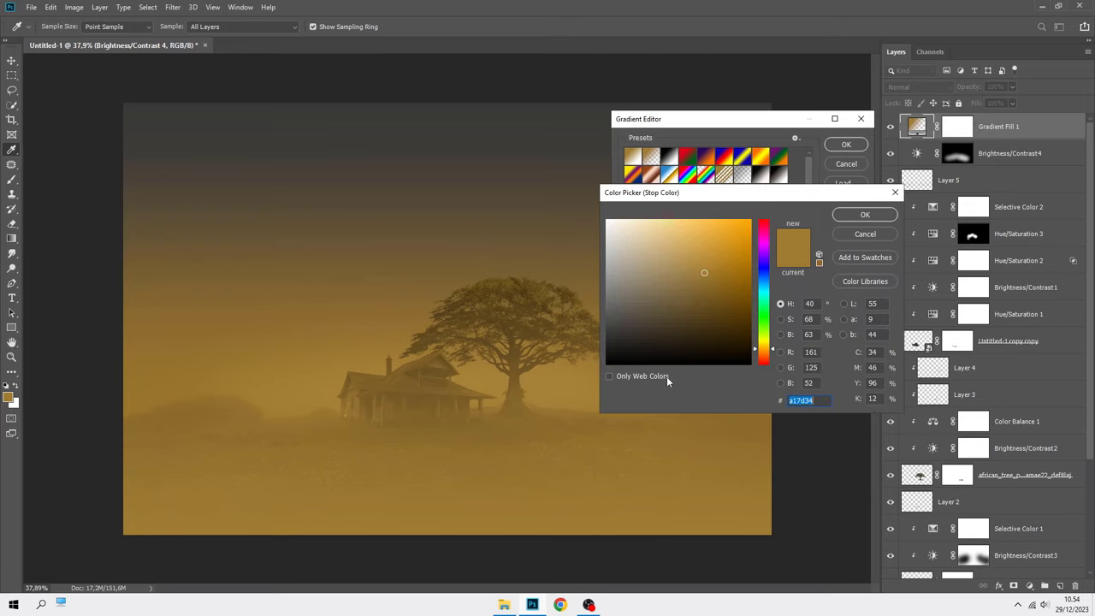
pyautogui.moveTo(623, 359); pyautogui.dragTo(592, 367)
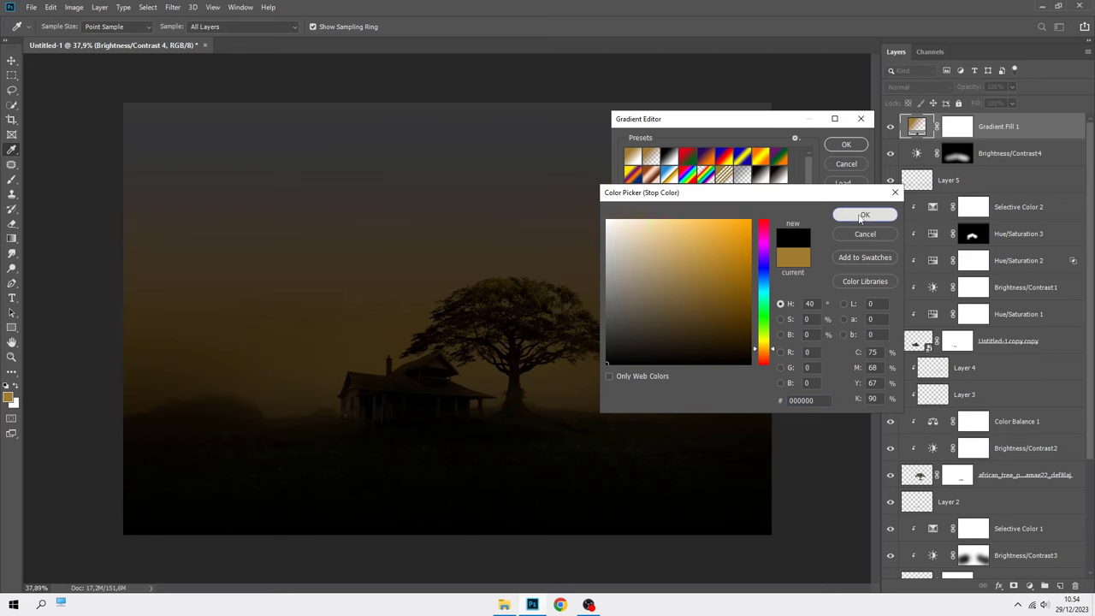
pyautogui.click(859, 218)
pyautogui.click(853, 146)
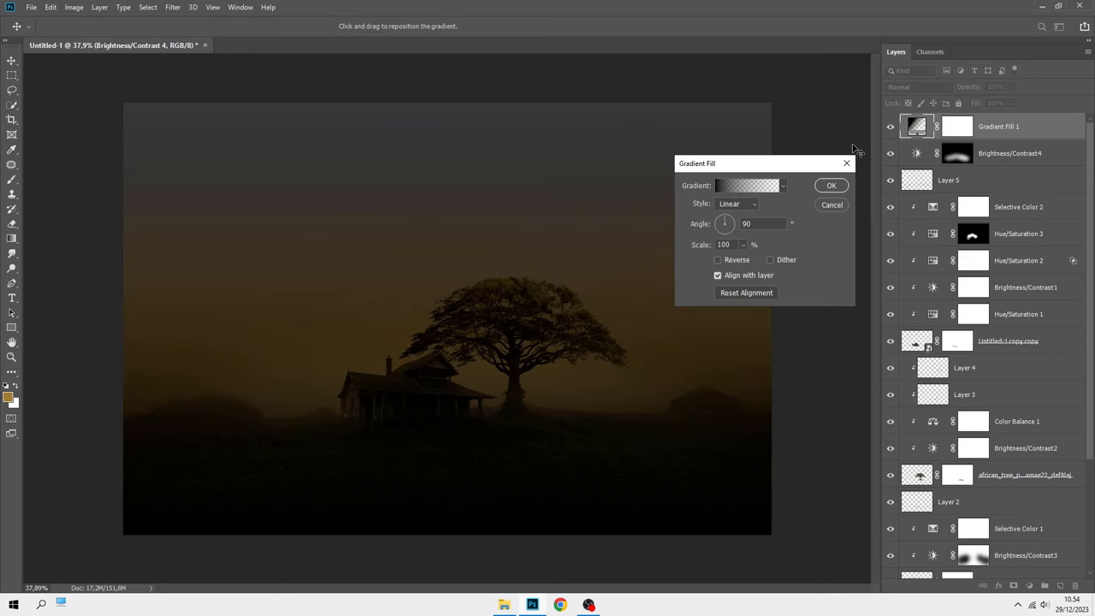
# - Make the gradient radial and reversed, with angle 31° and scale 333
pyautogui.click(737, 203)
pyautogui.click(718, 260)
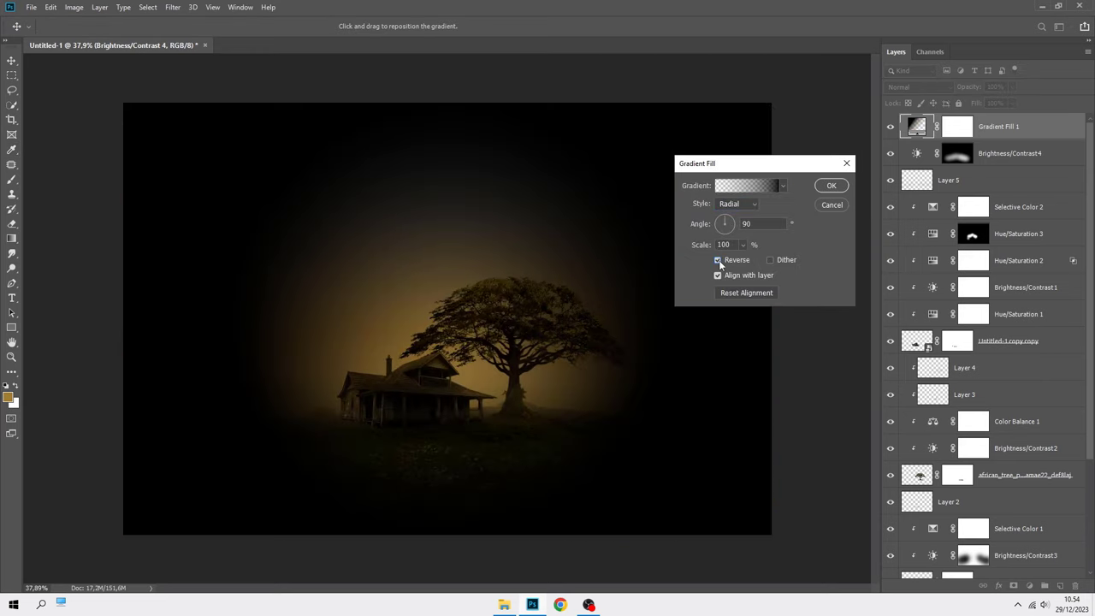
pyautogui.write('3')
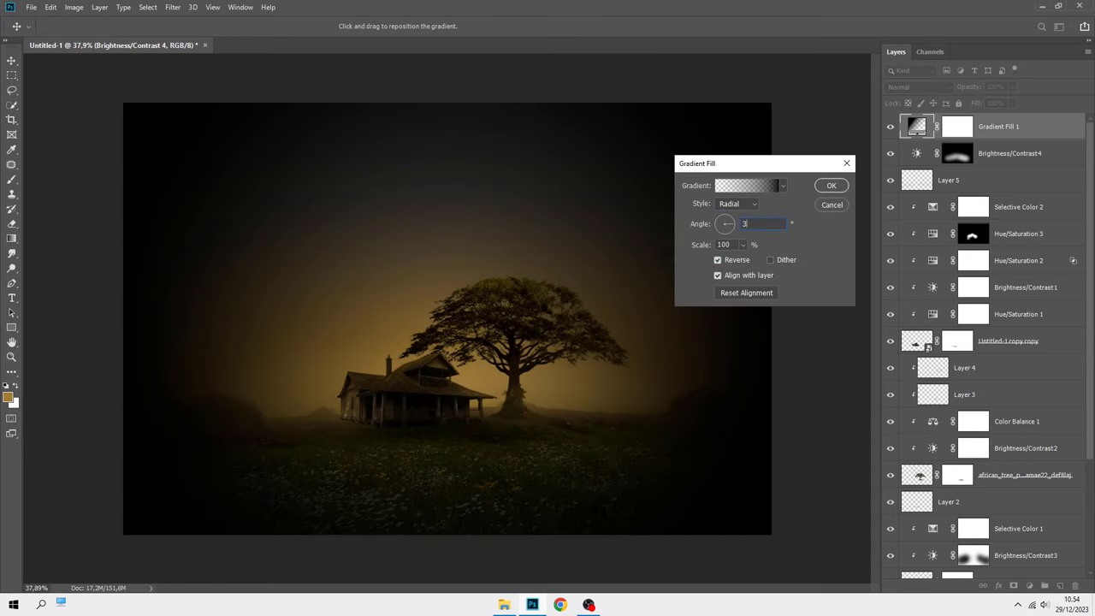
pyautogui.write('1')
pyautogui.press('Tab')
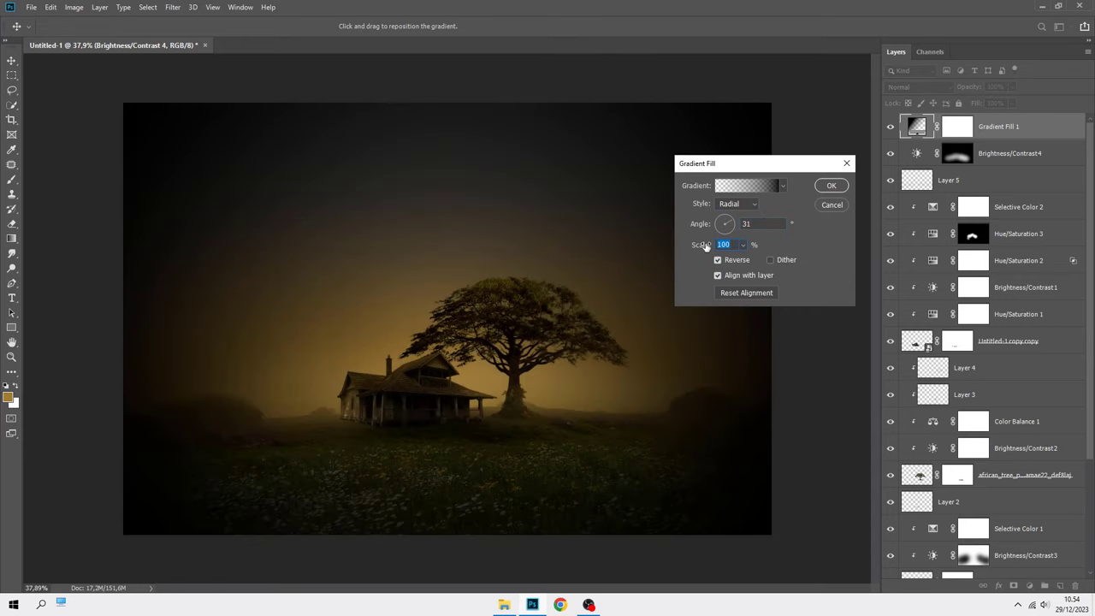
pyautogui.write('333')
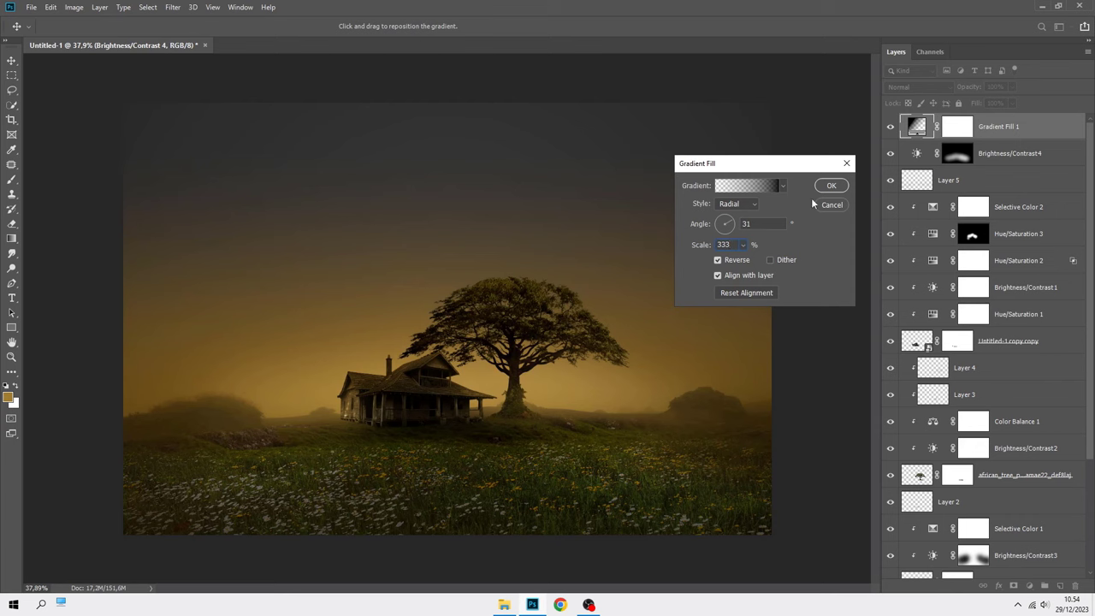
pyautogui.click(831, 185)
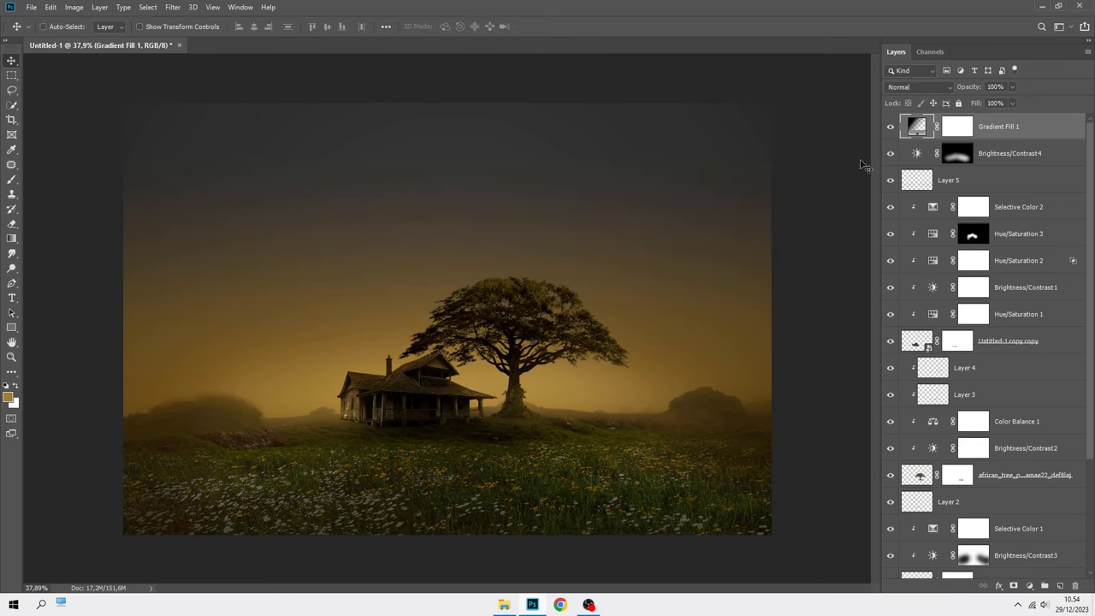
# - Blend Gradient Fill 1 in Soft Light at about 48% opacity and add empty Layer 6 above
pyautogui.click(911, 88)
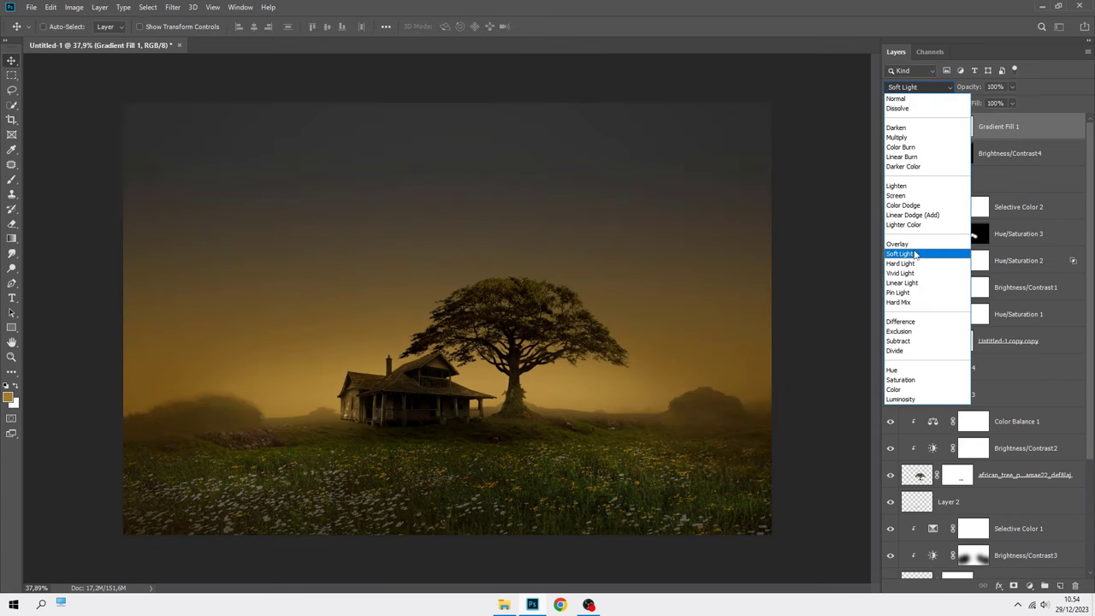
pyautogui.click(914, 254)
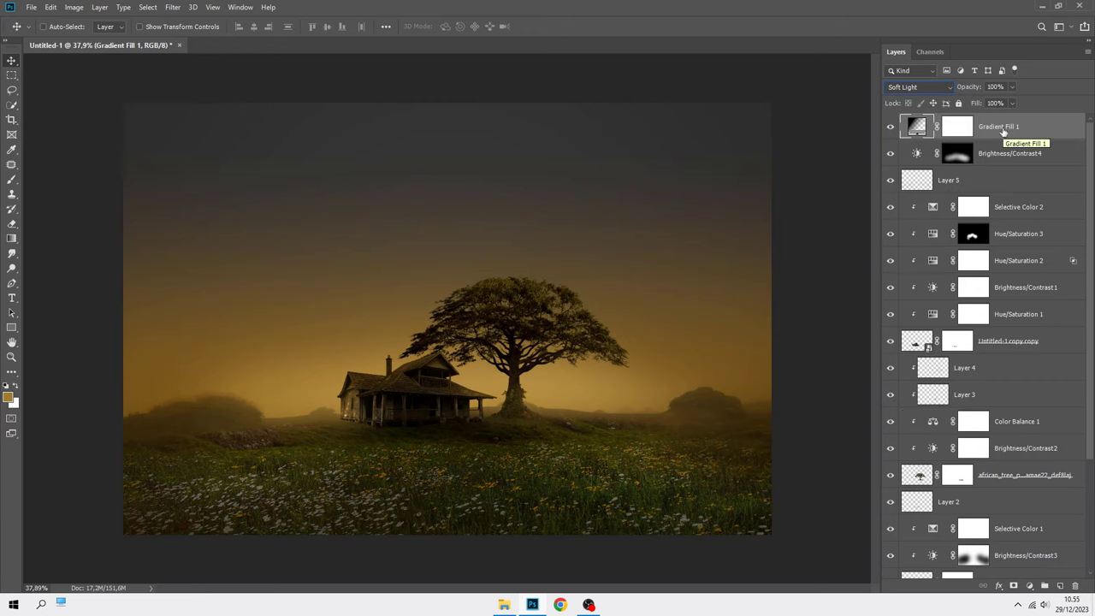
pyautogui.moveTo(1011, 87); pyautogui.dragTo(988, 103)
pyautogui.click(890, 130)
pyautogui.scroll(2, 807, 182)
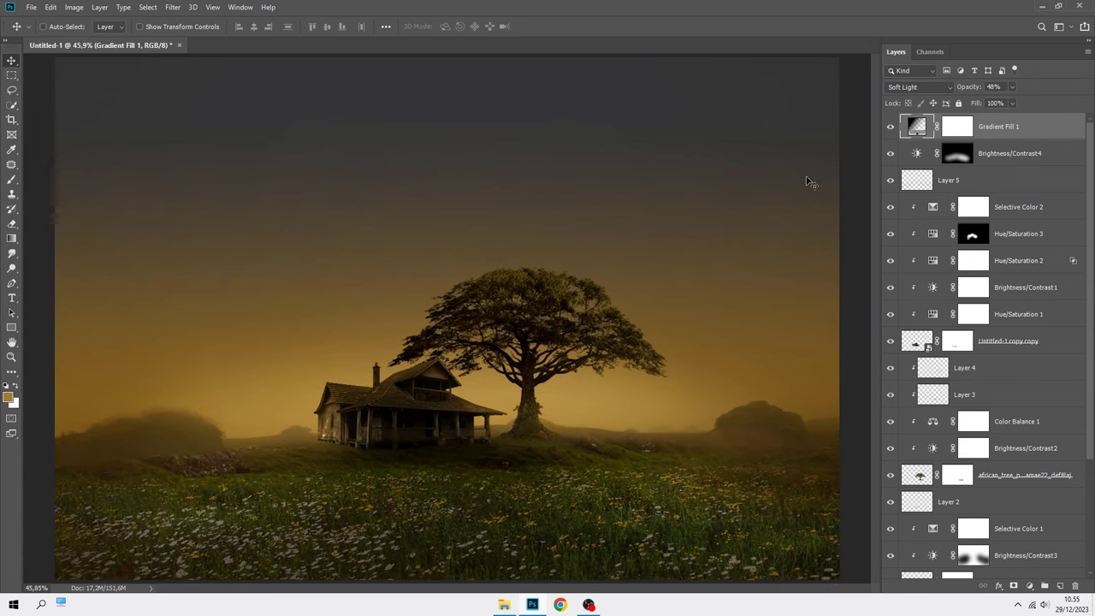
pyautogui.click(1060, 586)
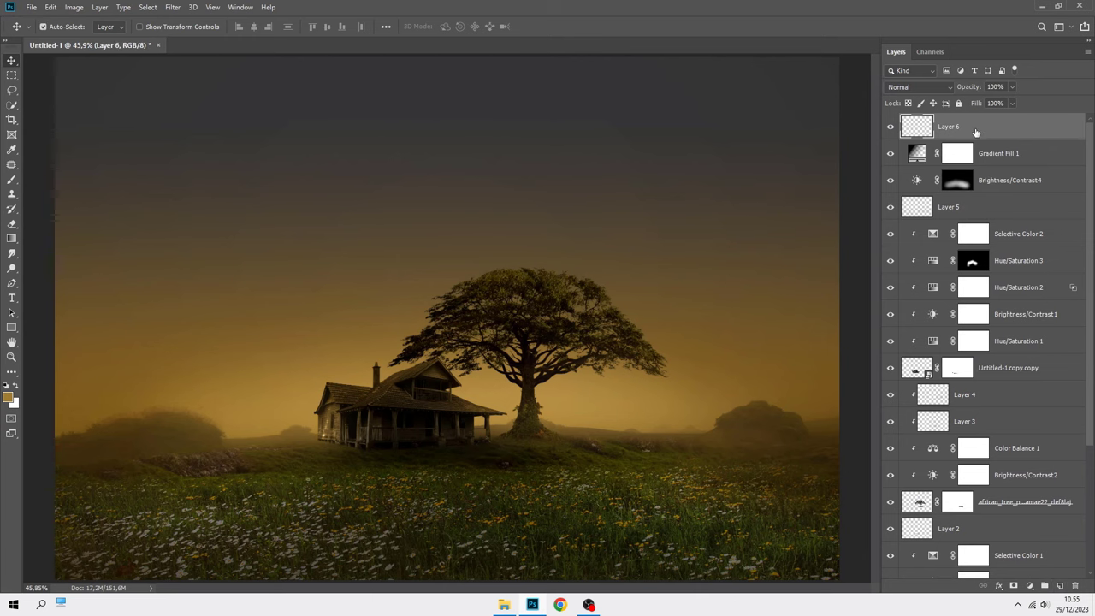
# - Stamp the visible scene into Layer 6, Gaussian-blur it at radius 44,3, and add a mask
pyautogui.hotkey('ctrl', 'alt', 'shift', 'e')
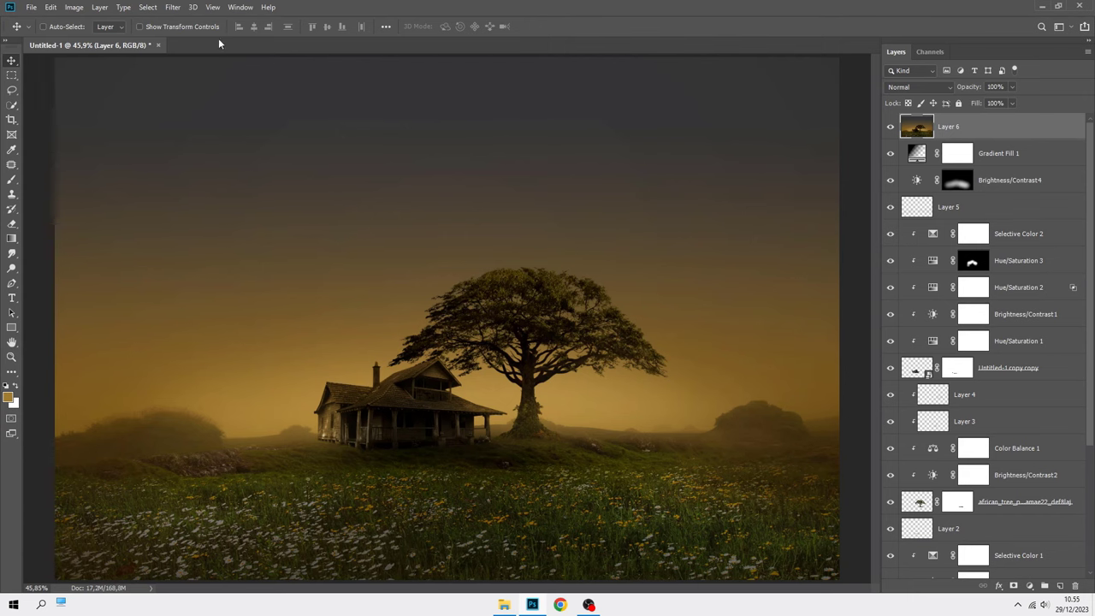
pyautogui.click(172, 6)
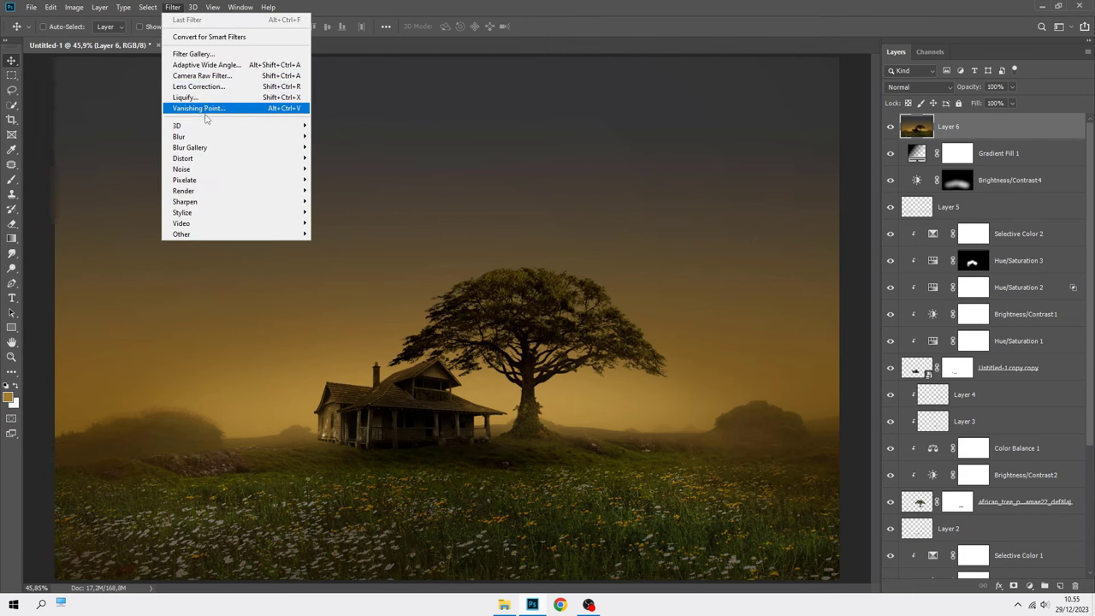
pyautogui.moveTo(179, 137)
pyautogui.click(341, 179)
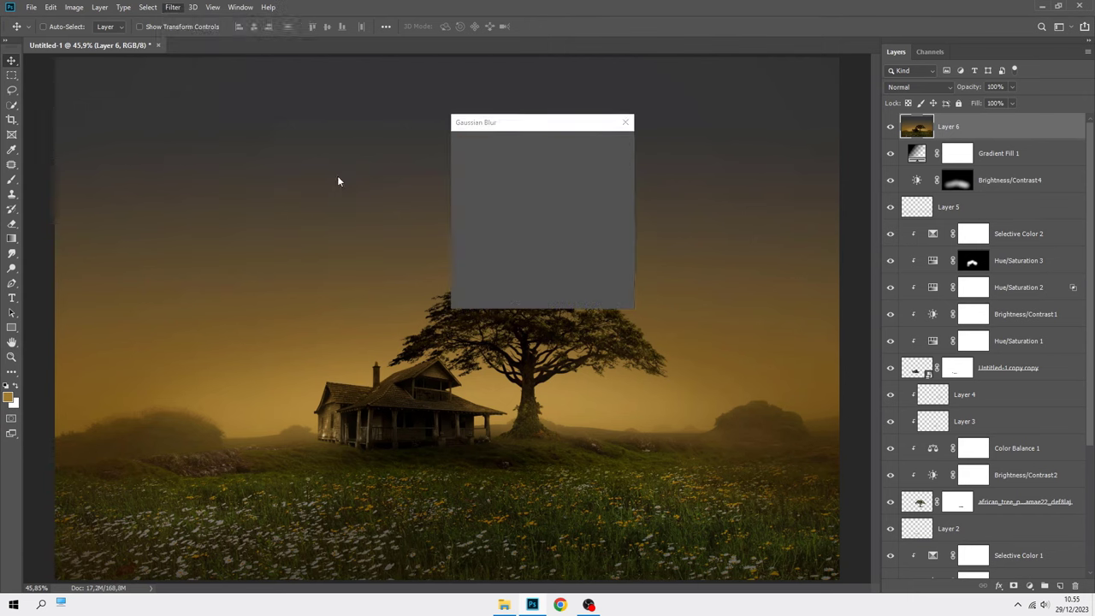
pyautogui.click(519, 302)
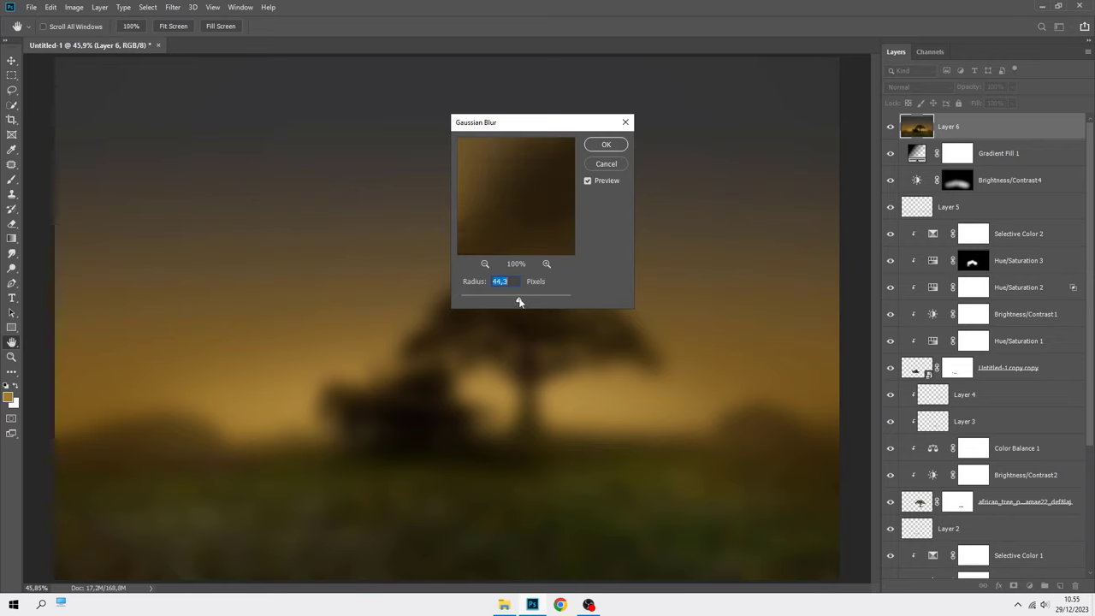
pyautogui.click(605, 145)
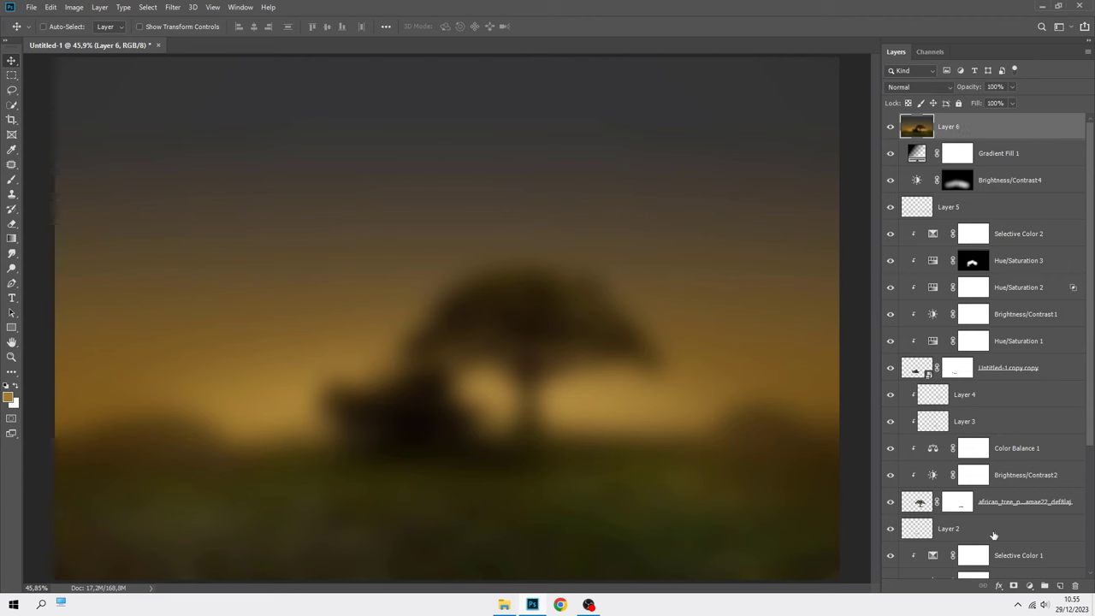
pyautogui.click(1014, 586)
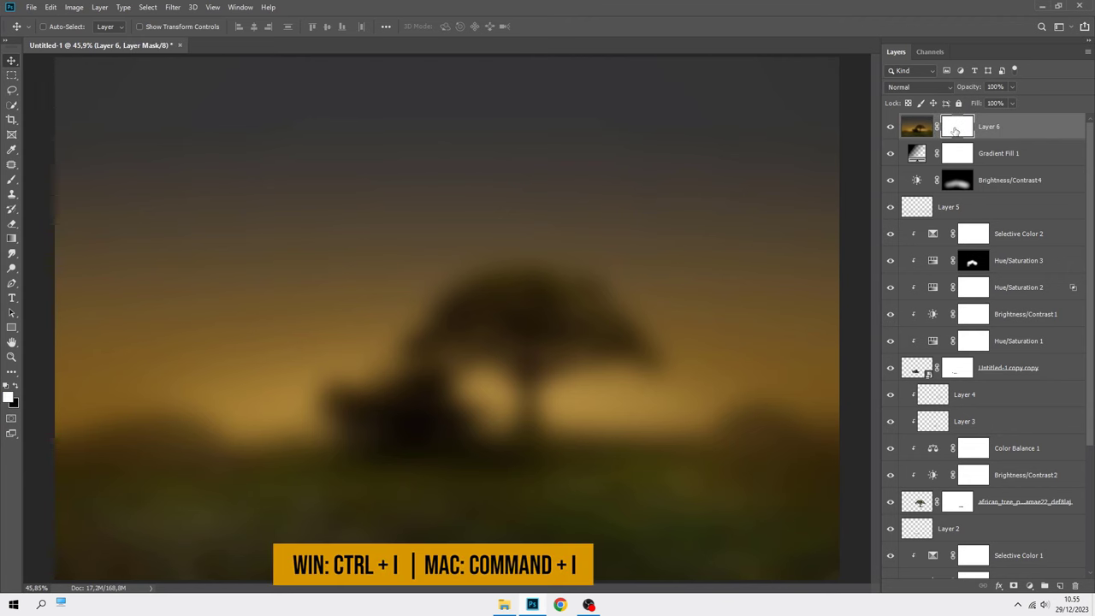
# - Invert Layer 6's mask to hide the blur and pick a 10% opacity white Brush
pyautogui.hotkey('ctrl', 'i')
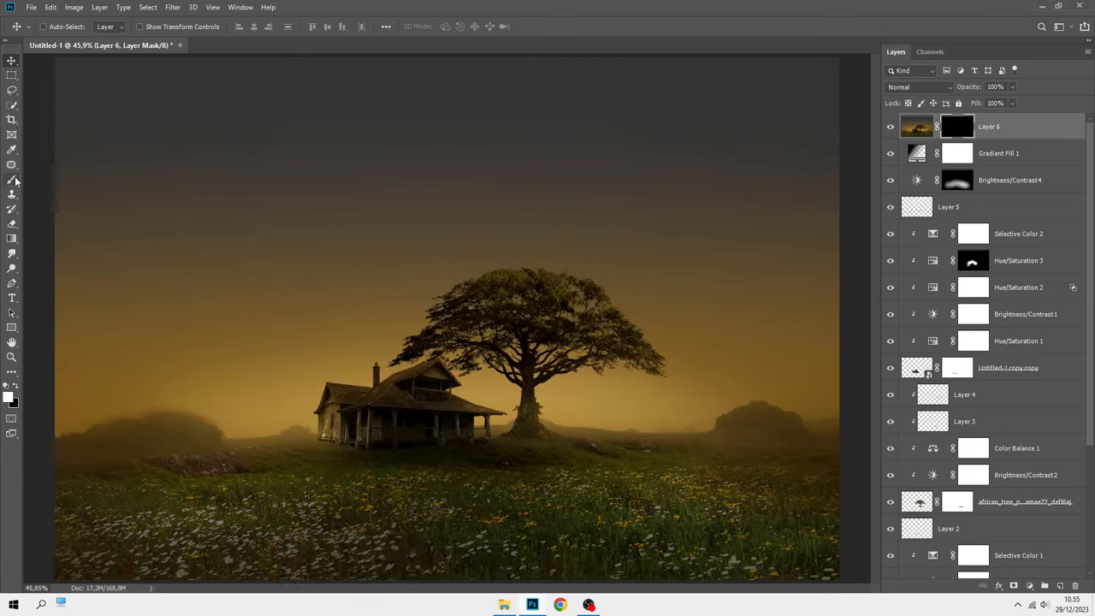
pyautogui.rightClick(12, 180)
pyautogui.click(59, 179)
pyautogui.scroll(1, 630, 459)
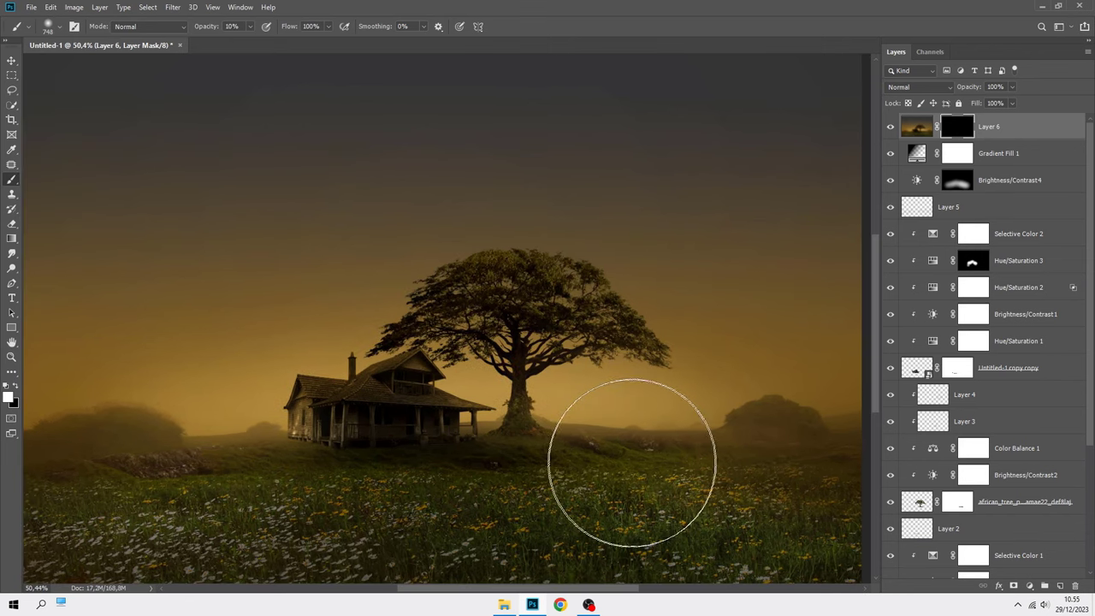
pyautogui.scroll(-2, 704, 459)
pyautogui.hscroll(2, 704, 459)
pyautogui.scroll(-1, 736, 505)
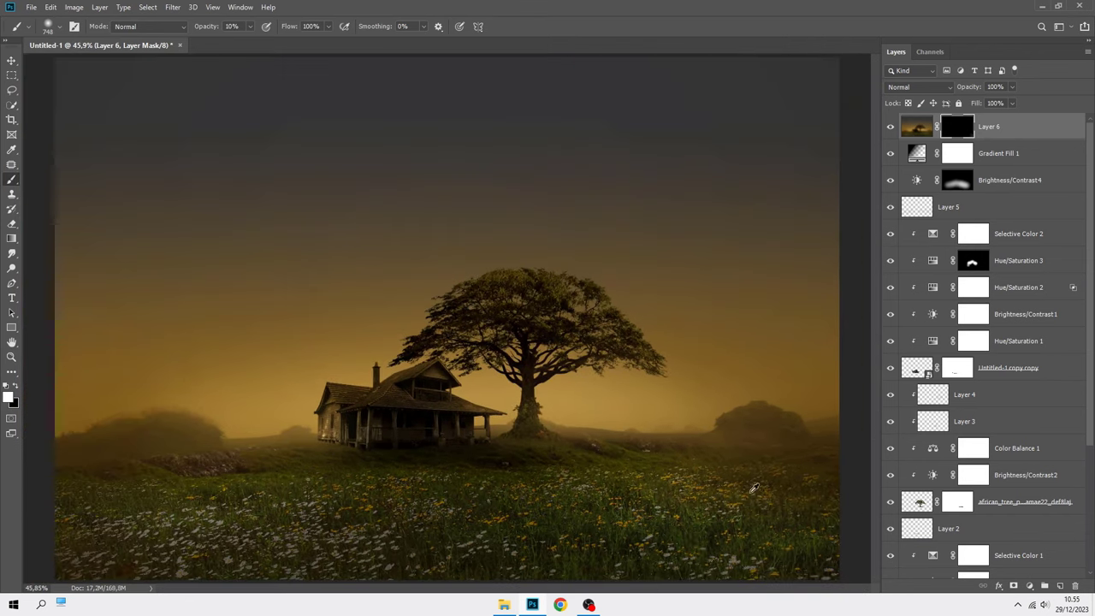
pyautogui.scroll(-1, 726, 510)
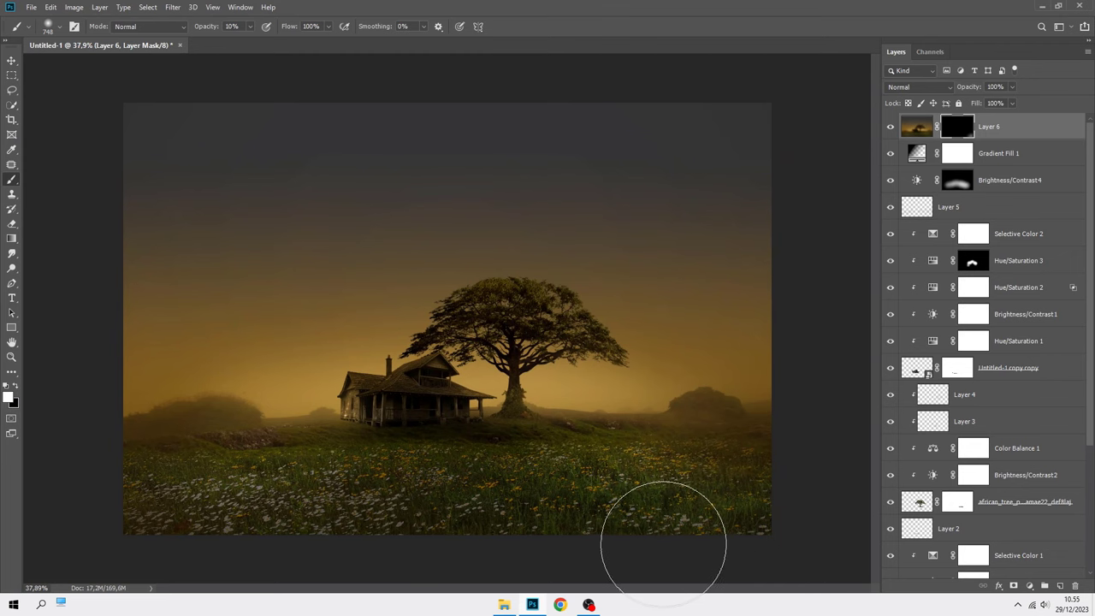
# - Faintly reveal the blur over the bottom and lower-right foreground grass
pyautogui.moveTo(620, 530)
pyautogui.mouseDown()
pyautogui.moveTo(343, 539)
pyautogui.moveTo(200, 497)
pyautogui.moveTo(509, 544)
pyautogui.mouseUp()
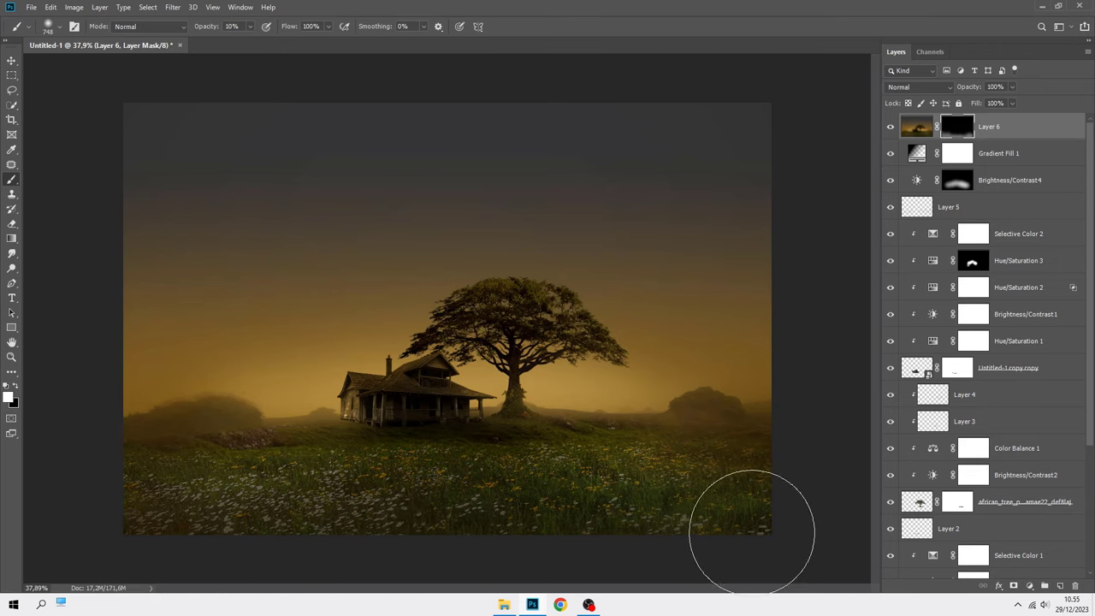
pyautogui.scroll(-2, 733, 526)
pyautogui.moveTo(623, 462)
pyautogui.mouseDown()
pyautogui.moveTo(601, 484)
pyautogui.moveTo(672, 482)
pyautogui.moveTo(564, 441)
pyautogui.mouseUp()
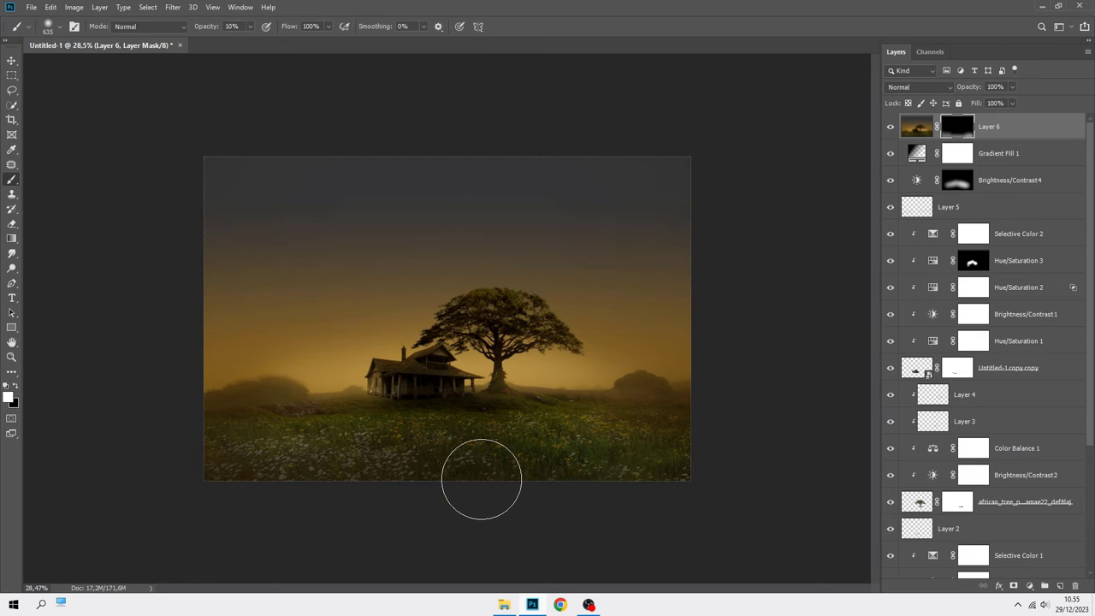
pyautogui.scroll(2, 276, 432)
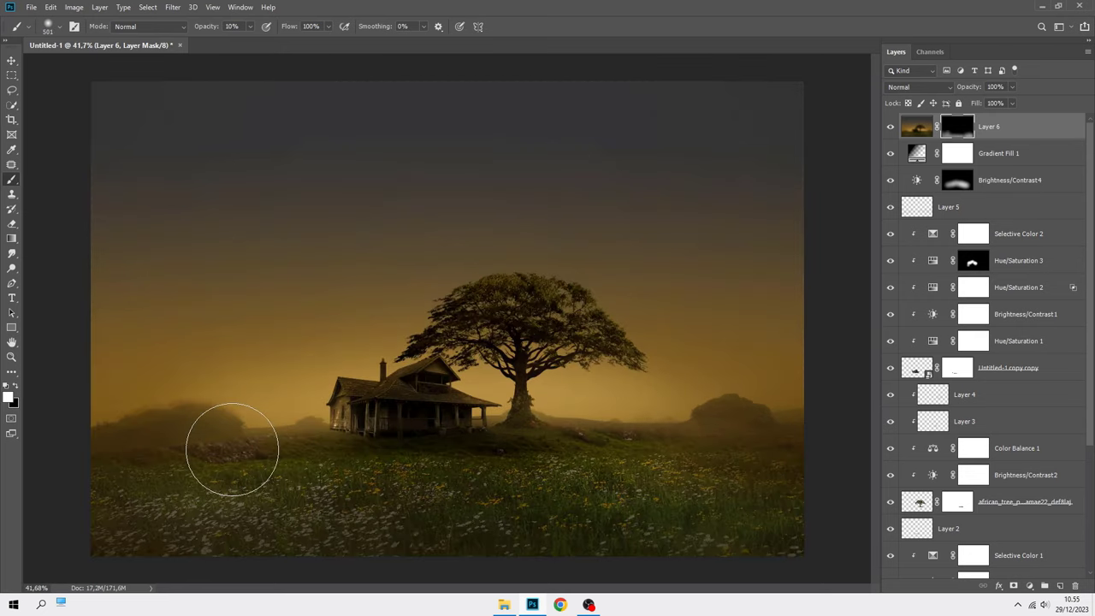
pyautogui.scroll(1, 231, 448)
pyautogui.moveTo(663, 438); pyautogui.dragTo(483, 415)
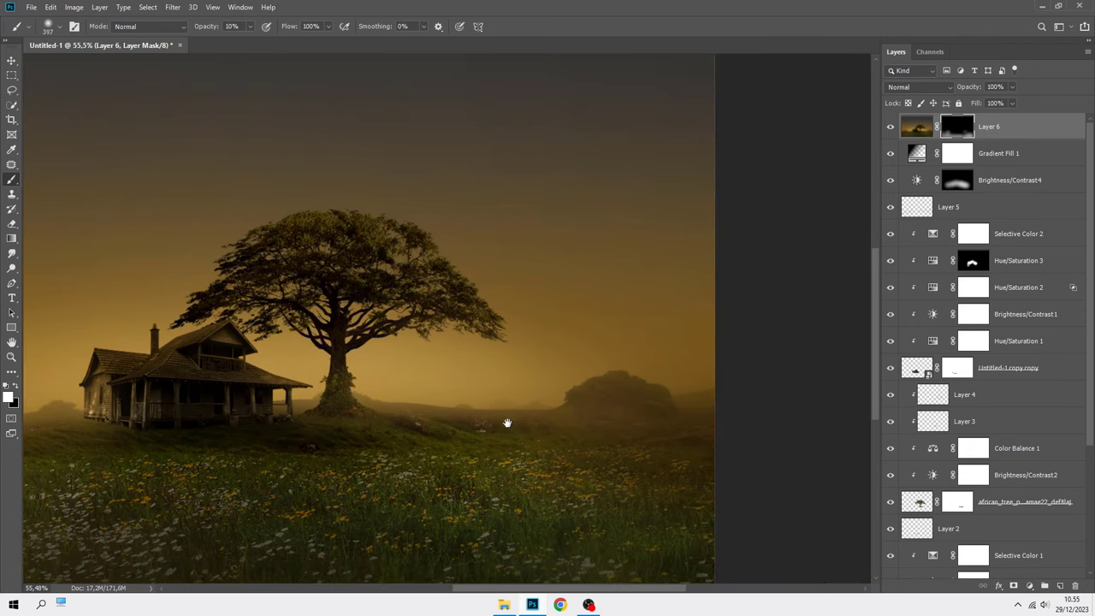
pyautogui.scroll(-1, 706, 381)
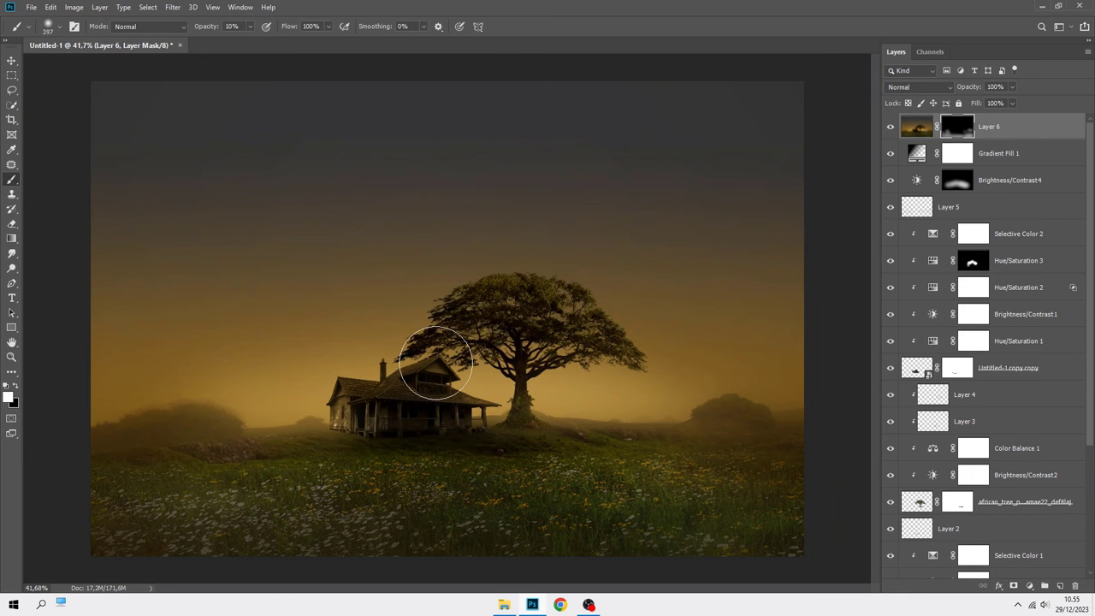
pyautogui.scroll(1, 450, 321)
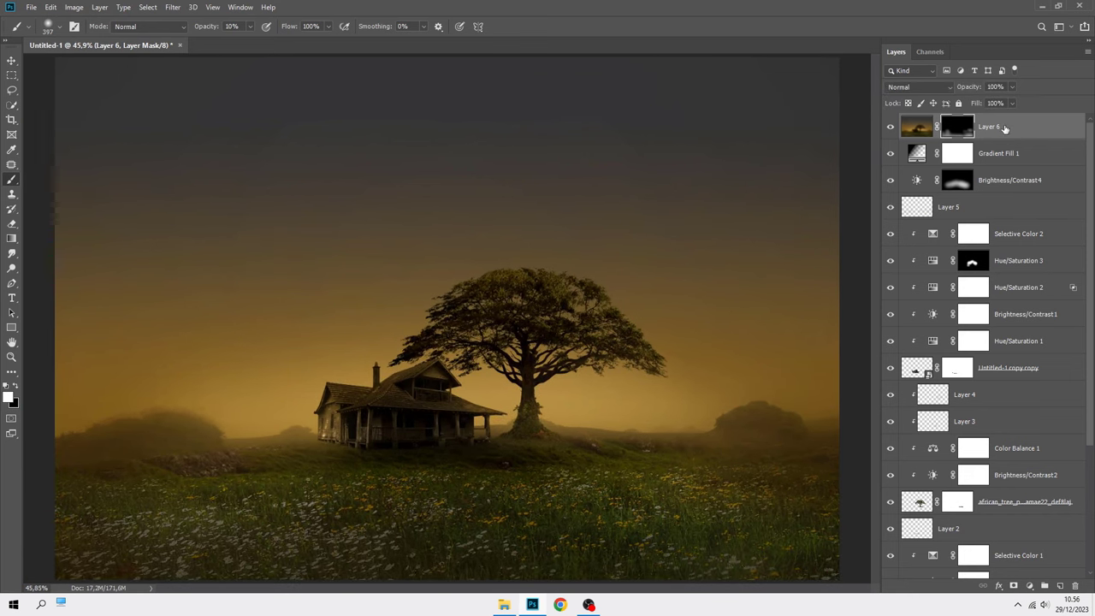
pyautogui.hotkey('ctrl', '2')
# - Add a Curves layer with the midpoint raised, then invert its mask to black
pyautogui.press('v')
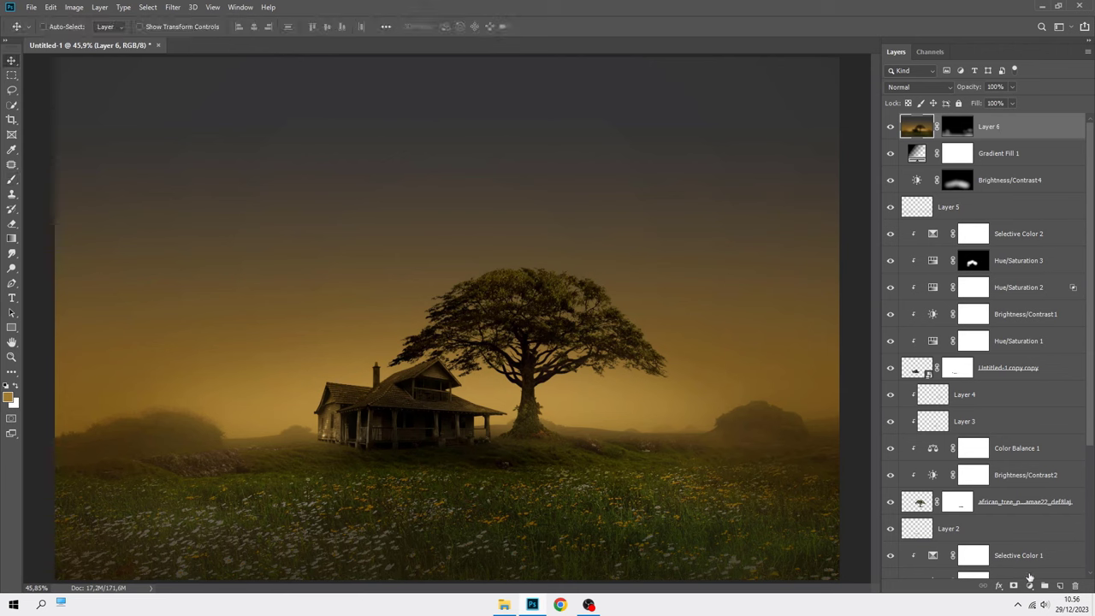
pyautogui.click(1029, 586)
pyautogui.click(1028, 439)
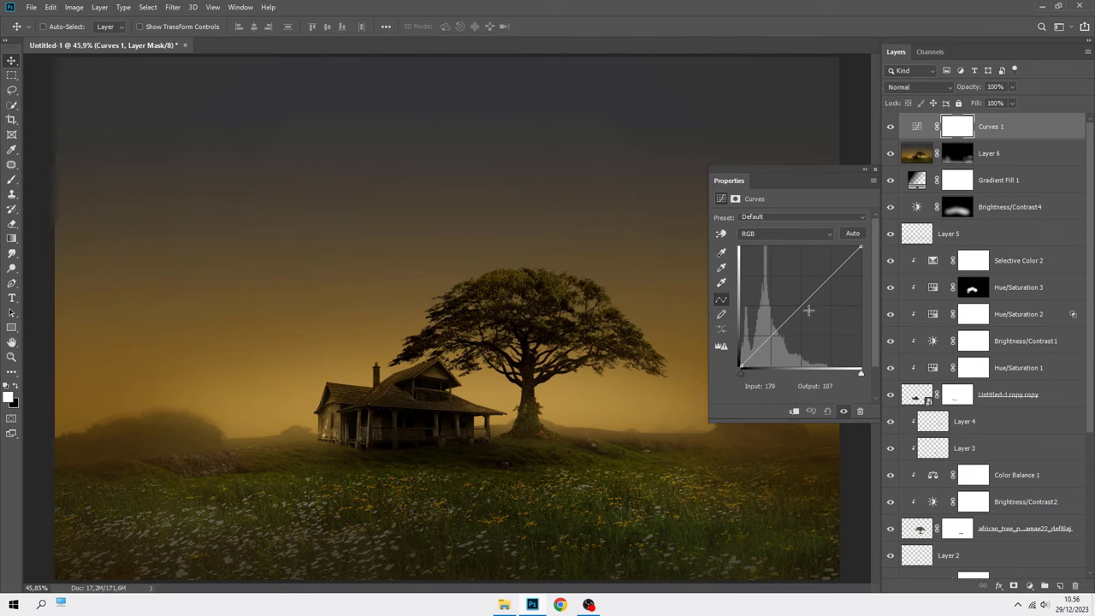
pyautogui.moveTo(801, 305); pyautogui.dragTo(800, 282)
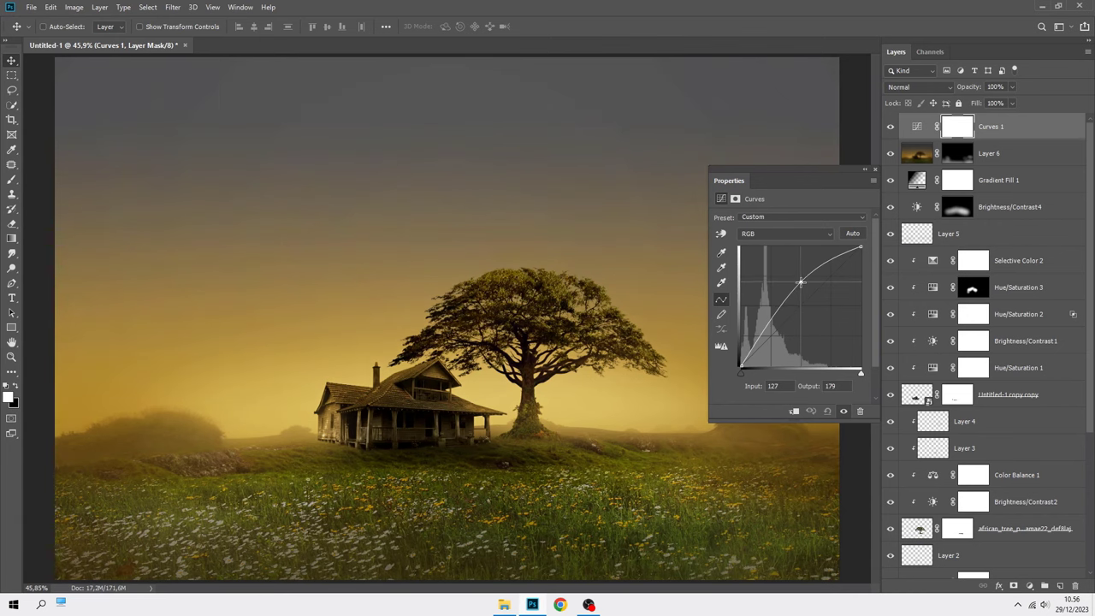
pyautogui.click(875, 169)
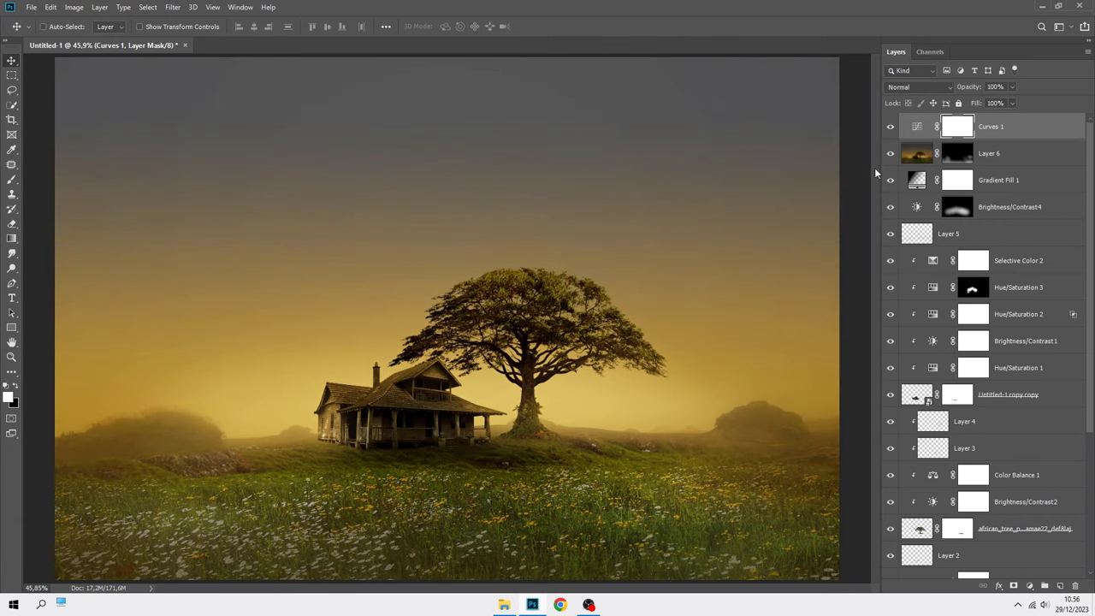
pyautogui.hotkey('ctrl', 'i')
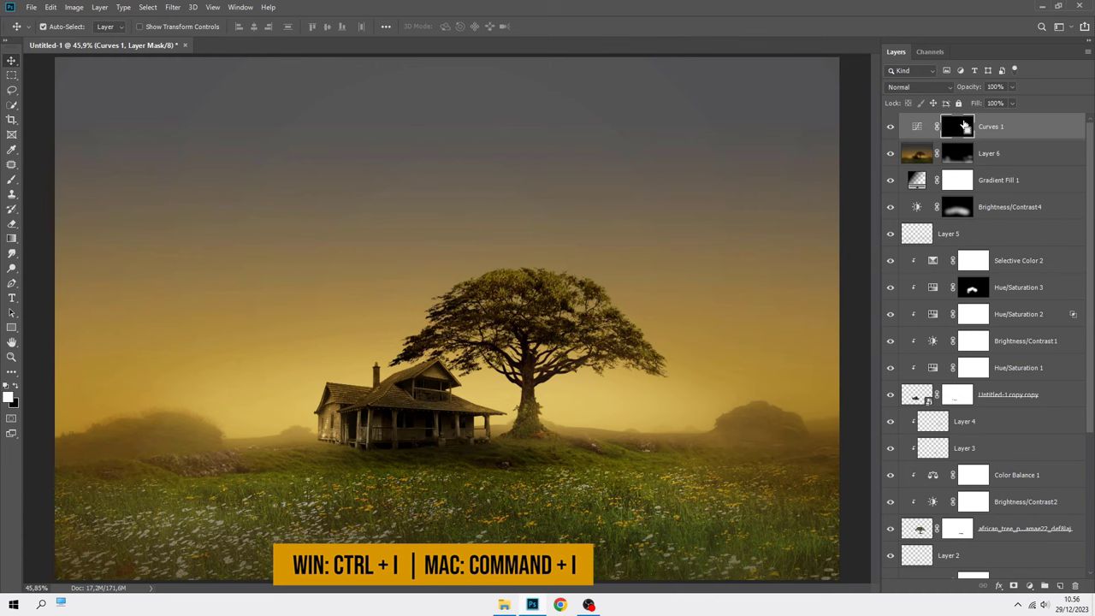
# - Reveal the brightening in a horizon band with a 100% white Reflected Gradient dragged downward
pyautogui.click(12, 239)
pyautogui.click(36, 239)
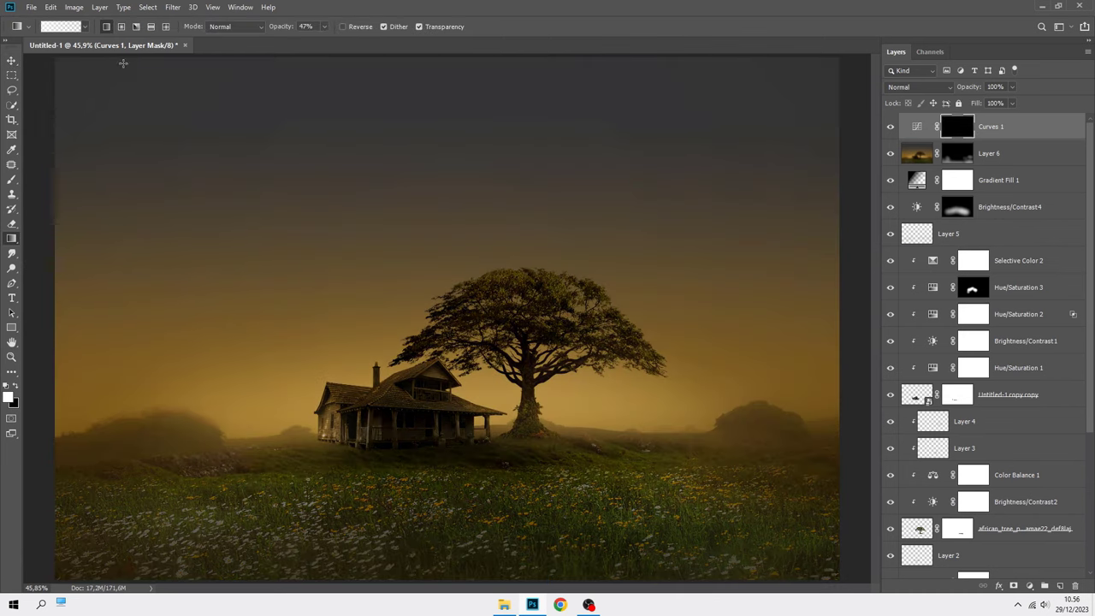
pyautogui.click(150, 27)
pyautogui.click(324, 26)
pyautogui.moveTo(329, 38); pyautogui.dragTo(502, 31)
pyautogui.moveTo(467, 420); pyautogui.dragTo(468, 562)
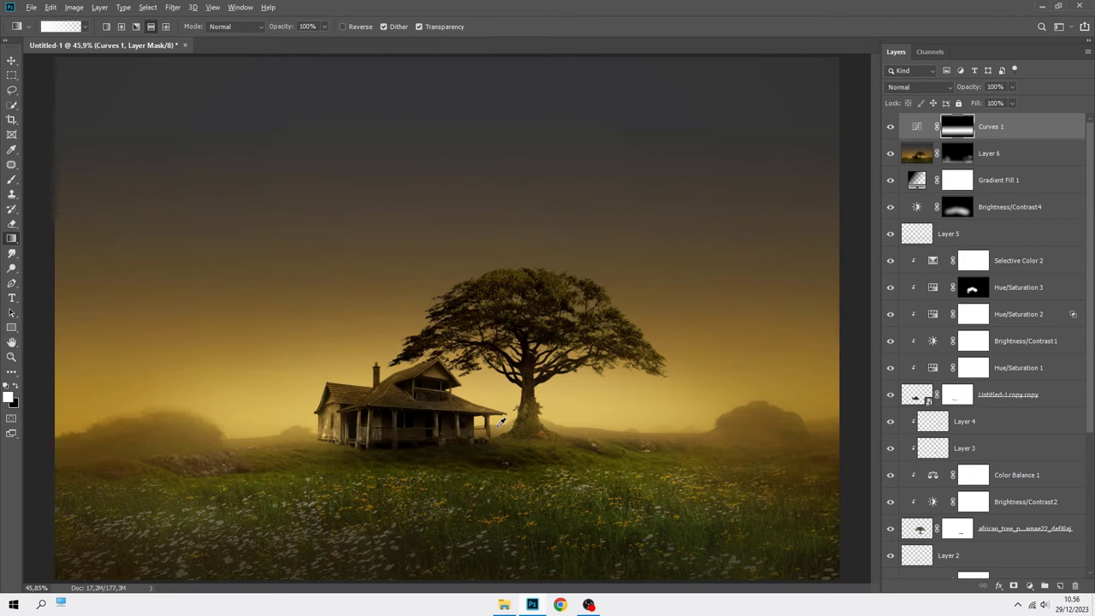
pyautogui.scroll(-2, 501, 423)
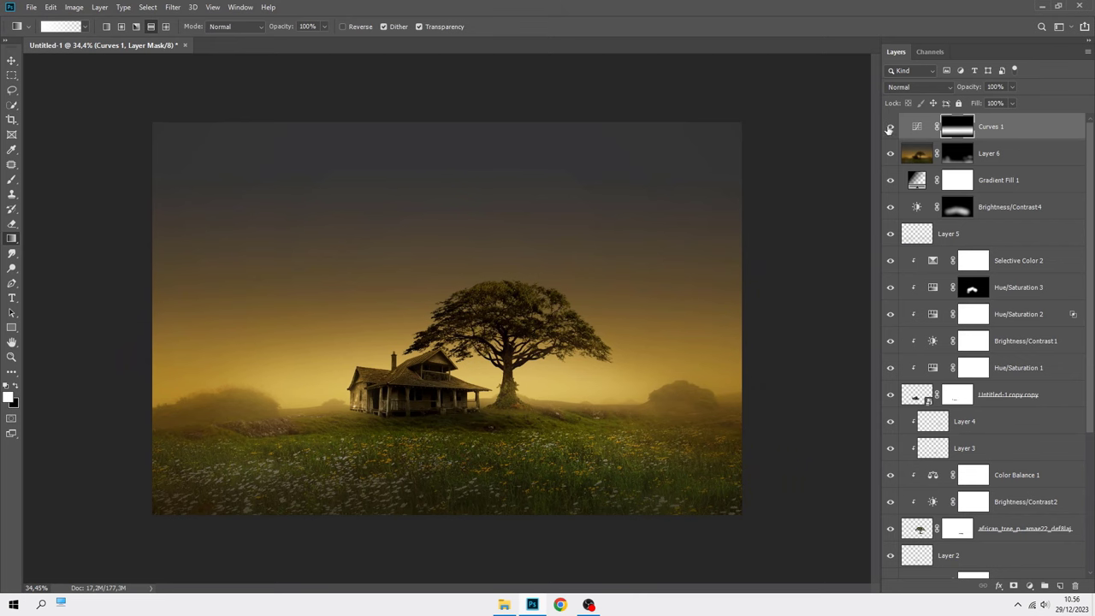
pyautogui.scroll(1, 594, 312)
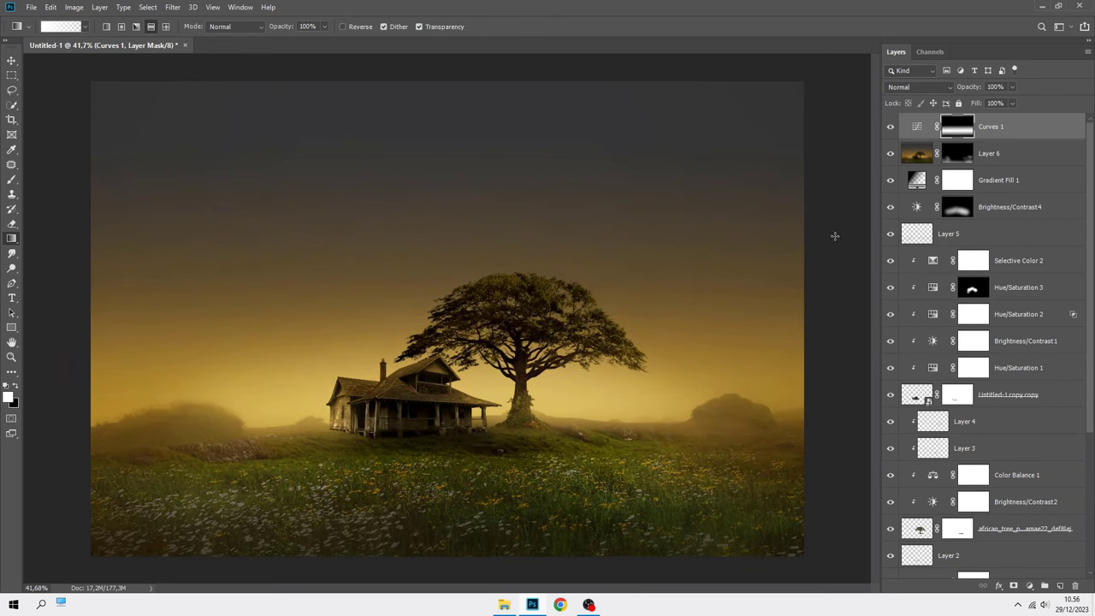
pyautogui.click(991, 128)
pyautogui.press('v')
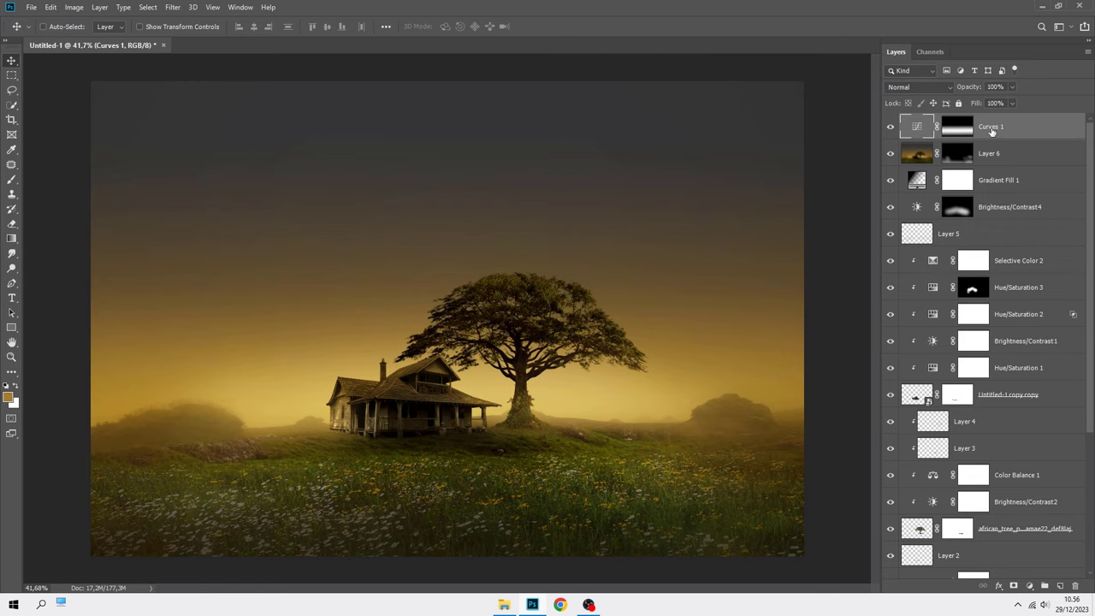
pyautogui.scroll(1, 992, 128)
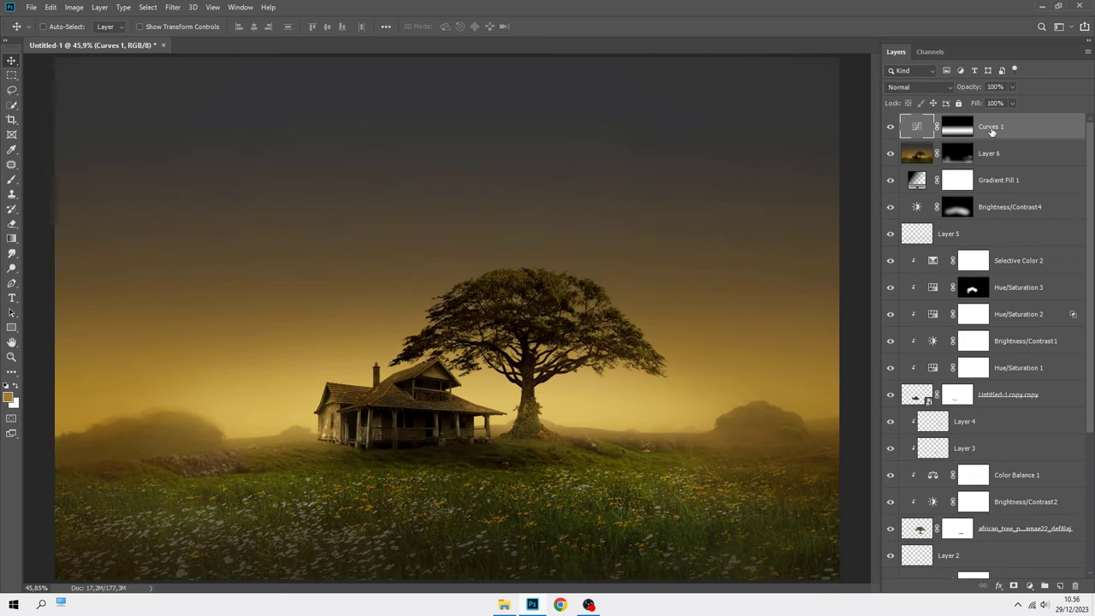